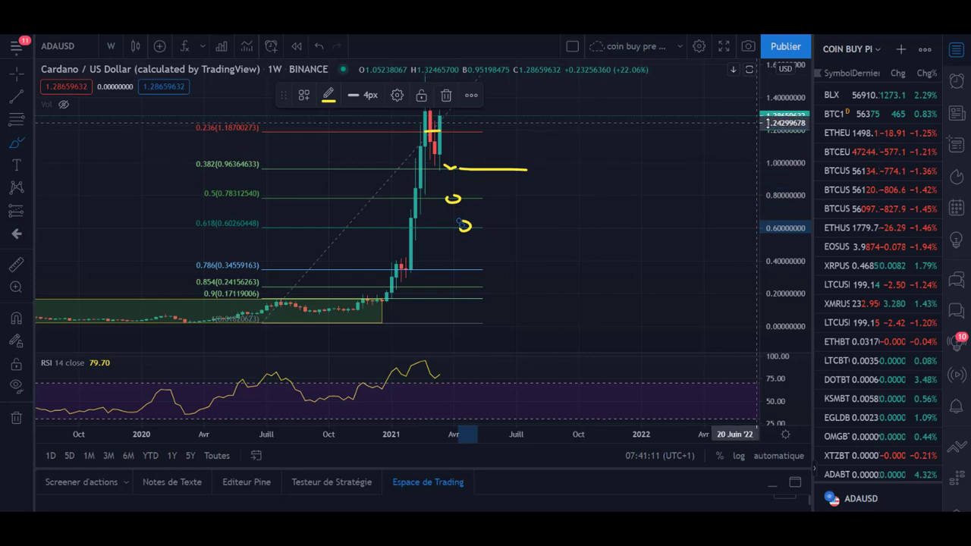
- Brush a projected decline from the latest weekly ADAUSD candle to below the 0.618 level, and switch the chart to the daily interval
{"action": "mouse_move", "coordinate": [436, 138]}
{"action": "left_mouse_down"}
{"action": "mouse_move", "coordinate": [458, 145]}
{"action": "mouse_move", "coordinate": [509, 237]}
{"action": "mouse_move", "coordinate": [546, 242]}
{"action": "mouse_move", "coordinate": [558, 220]}
{"action": "left_mouse_up"}
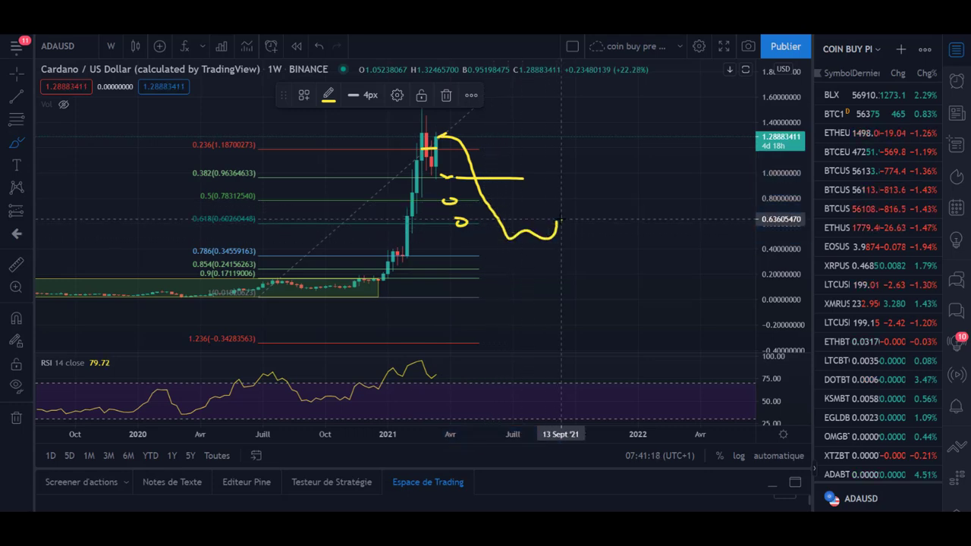
{"action": "left_click", "coordinate": [110, 45]}
{"action": "left_click", "coordinate": [133, 353]}
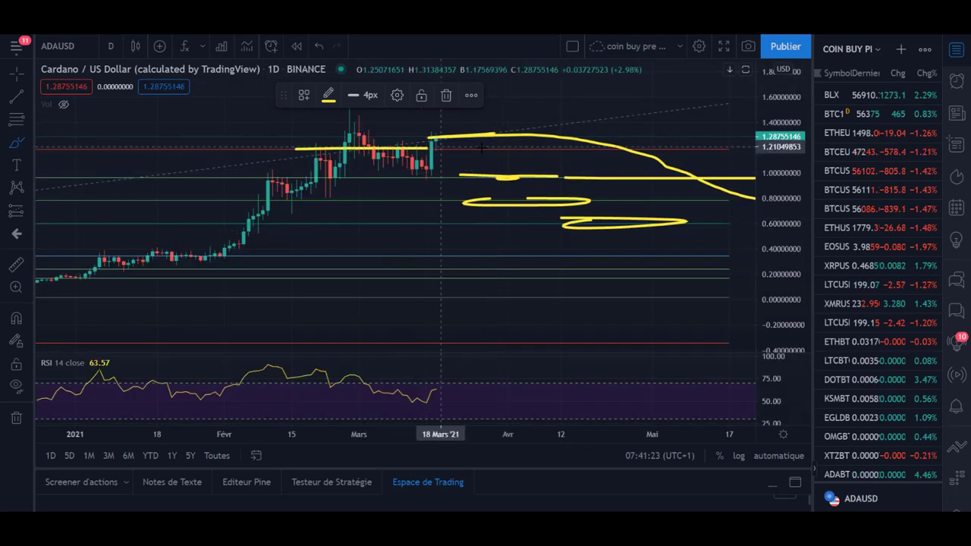
- Brush the March dips below the 0.236 level, and a small pullback and rise beyond the latest daily candle
{"action": "left_click", "coordinate": [18, 142]}
{"action": "mouse_move", "coordinate": [330, 149]}
{"action": "left_mouse_down"}
{"action": "mouse_move", "coordinate": [383, 166]}
{"action": "mouse_move", "coordinate": [398, 147]}
{"action": "left_mouse_up"}
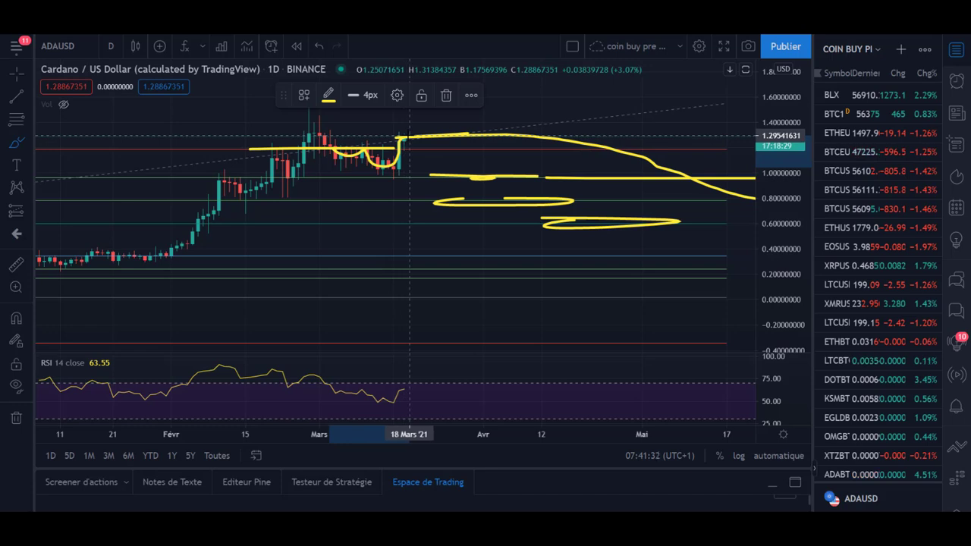
{"action": "left_click_drag", "start_coordinate": [419, 152], "coordinate": [493, 104]}
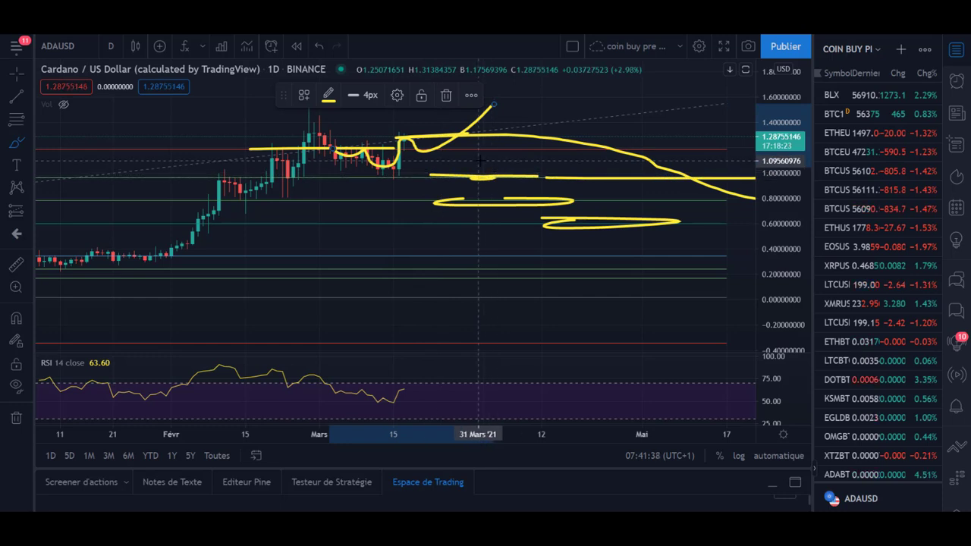
- Undo the recent brush drawings and the interval change, keeping only the yellow line at the 0.382 level
{"action": "key", "text": "ctrl+z"}
{"action": "key", "text": "ctrl+z"}
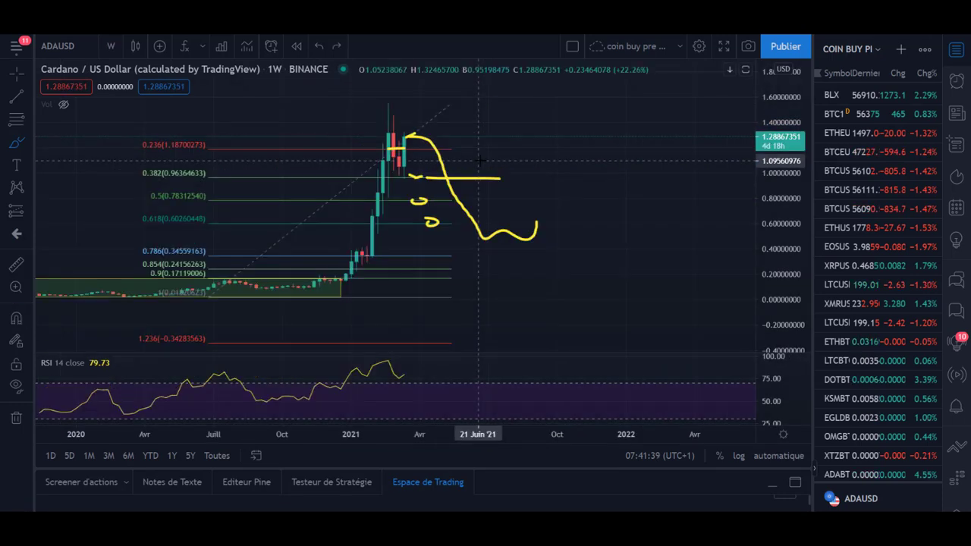
{"action": "key", "text": "ctrl+z"}
{"action": "key", "text": "ctrl+z"}
{"action": "key", "text": "ctrl+z"}
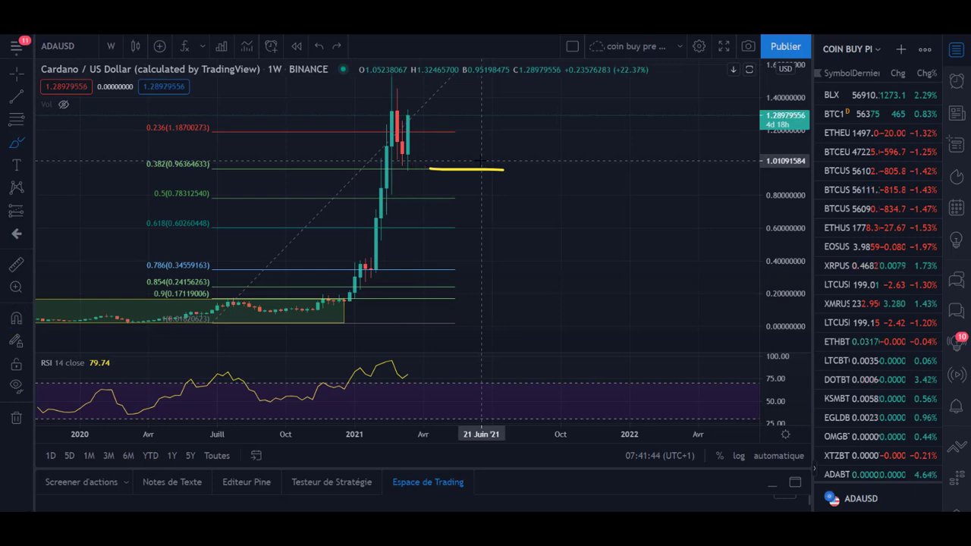
- Brush marks on the late-2020 accumulation zone and at the 0.382 level, and a curve falling from the latest candle past 0.382
{"action": "scroll", "coordinate": [485, 175], "scroll_direction": "down", "scroll_amount": 5}
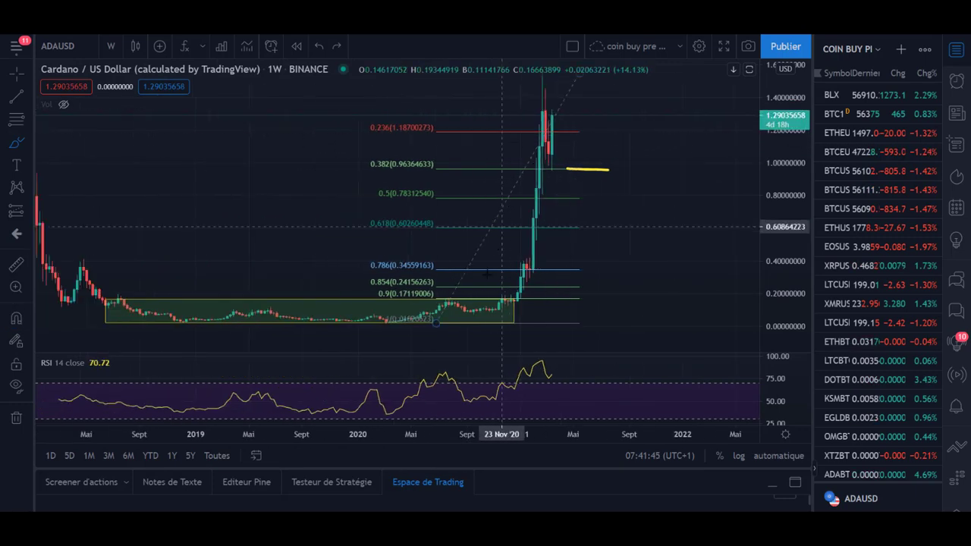
{"action": "left_click", "coordinate": [471, 310]}
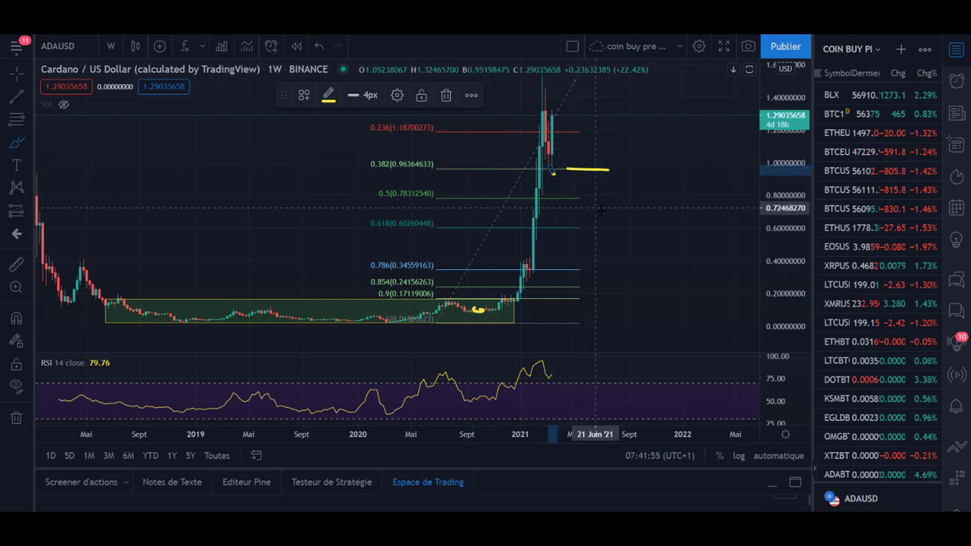
{"action": "left_click_drag", "start_coordinate": [554, 119], "coordinate": [604, 182]}
- Switch the ADAUSD chart to the daily interval and brush possible price moves around the latest candles
{"action": "scroll", "coordinate": [599, 144], "scroll_direction": "up", "scroll_amount": 4}
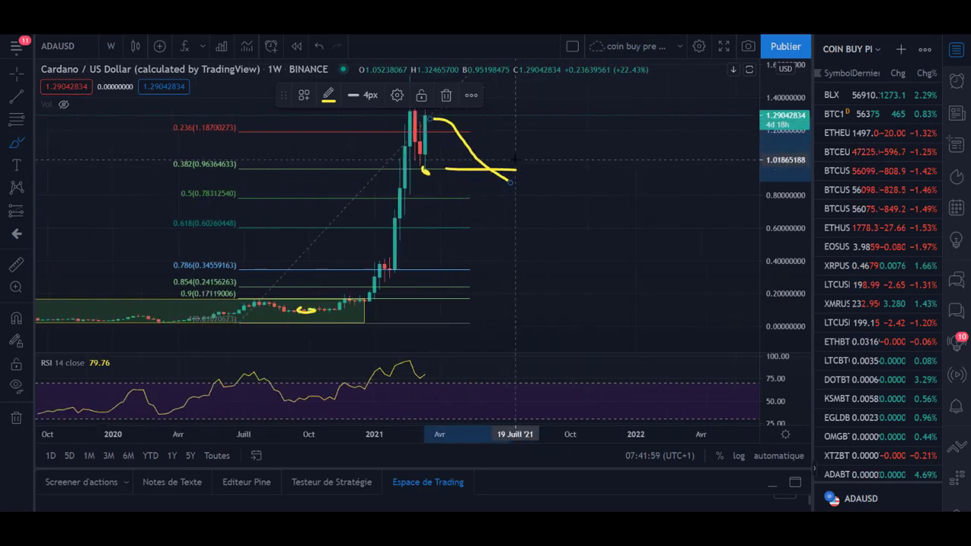
{"action": "left_click_drag", "start_coordinate": [781, 115], "coordinate": [781, 198]}
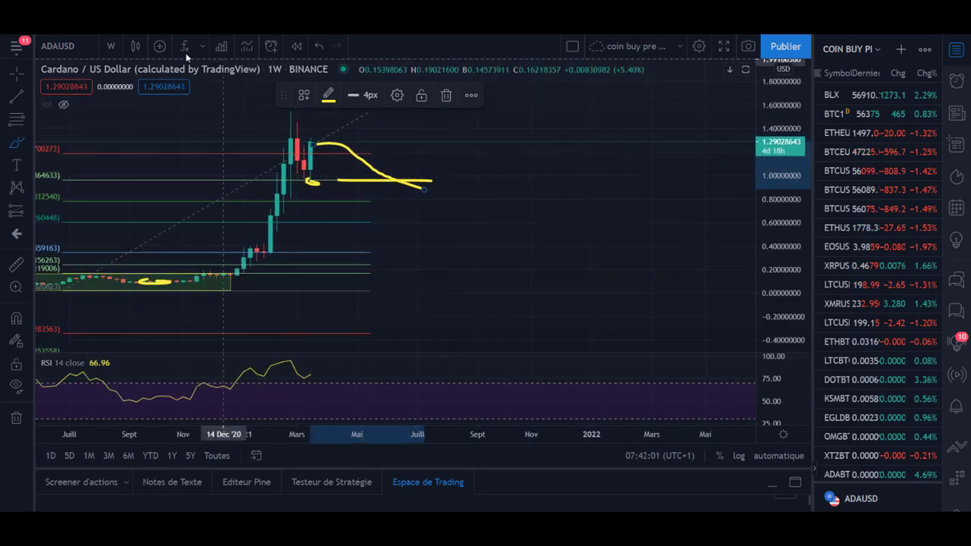
{"action": "left_click", "coordinate": [117, 50]}
{"action": "left_click", "coordinate": [136, 353]}
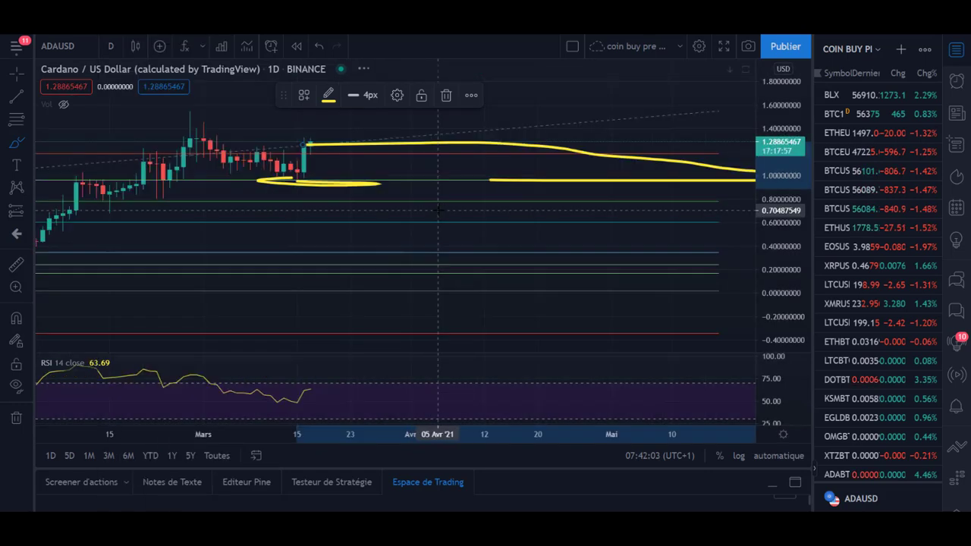
{"action": "left_click_drag", "start_coordinate": [388, 134], "coordinate": [438, 165]}
{"action": "left_click_drag", "start_coordinate": [343, 194], "coordinate": [375, 133]}
{"action": "mouse_move", "coordinate": [455, 169]}
{"action": "left_mouse_down"}
{"action": "mouse_move", "coordinate": [474, 144]}
{"action": "mouse_move", "coordinate": [535, 223]}
{"action": "left_mouse_up"}
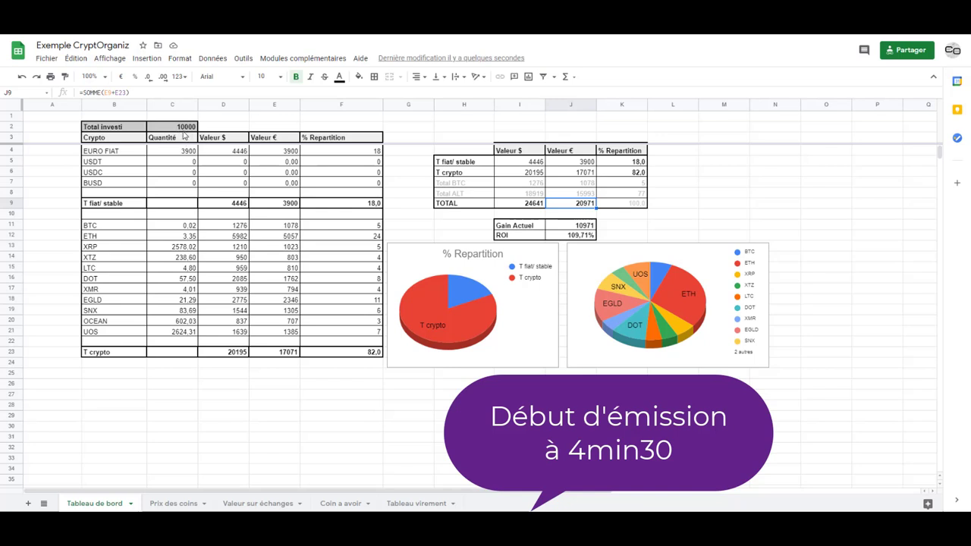
- Switch to the Exemple CryptOrganiz spreadsheet and review the Total investi cell, the crypto quantities and the Valeur sur échanges sheet
{"action": "left_click", "coordinate": [180, 128]}
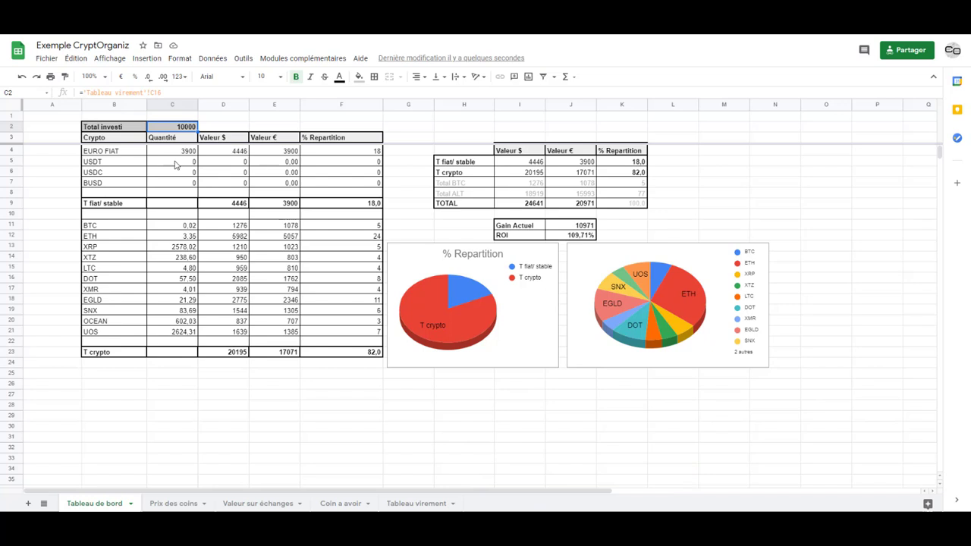
{"action": "left_click_drag", "start_coordinate": [172, 227], "coordinate": [171, 333]}
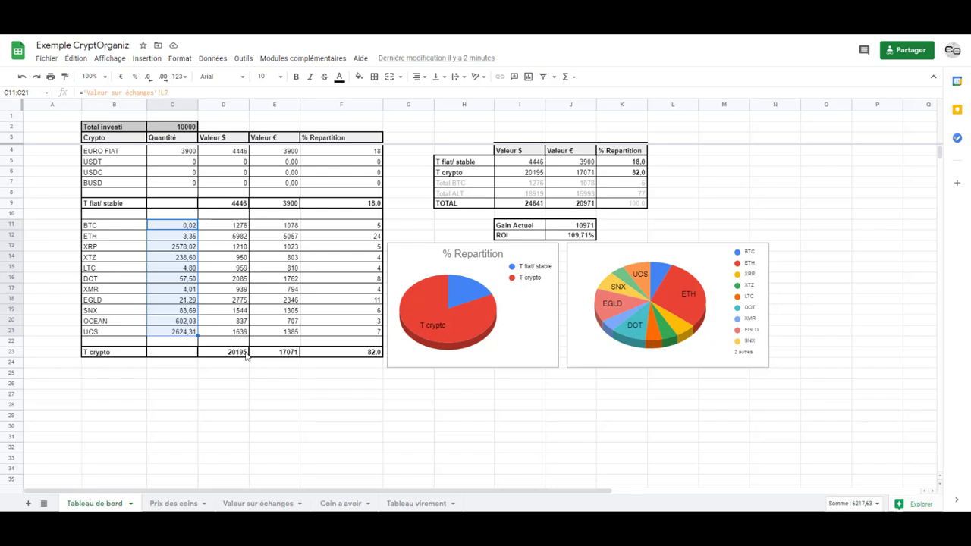
{"action": "left_click", "coordinate": [227, 385]}
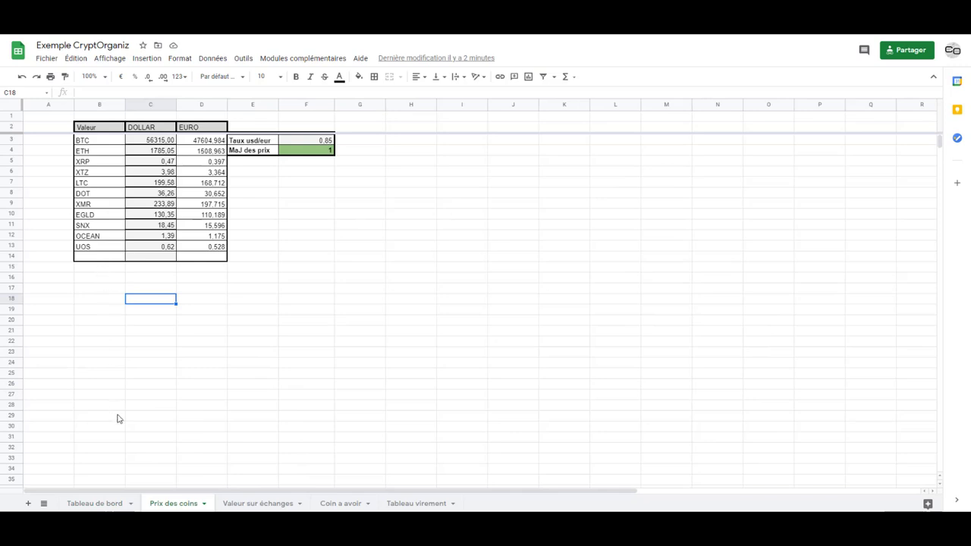
{"action": "left_click", "coordinate": [88, 504]}
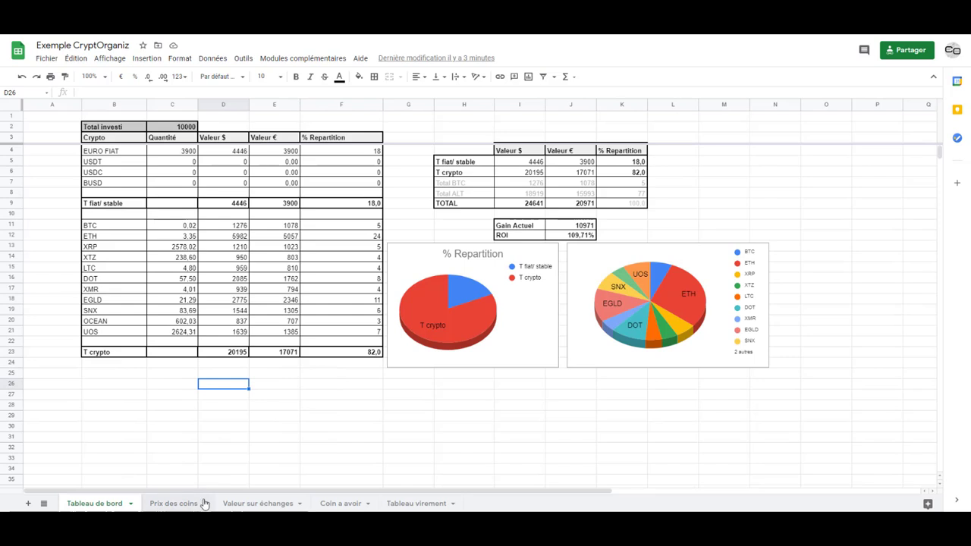
{"action": "left_click", "coordinate": [251, 504]}
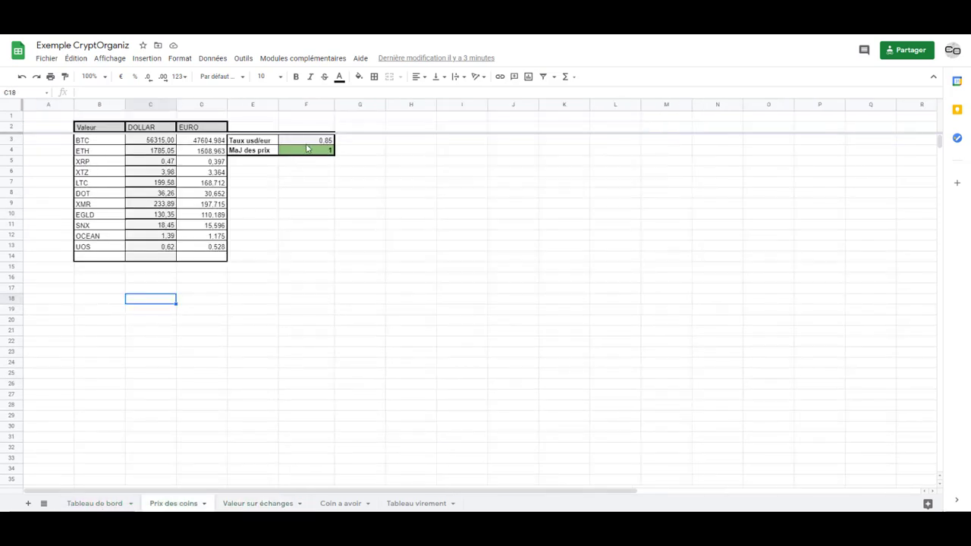
- Set the MaJ des prix cell on the Prix des coins sheet to 0
{"action": "left_click", "coordinate": [303, 150]}
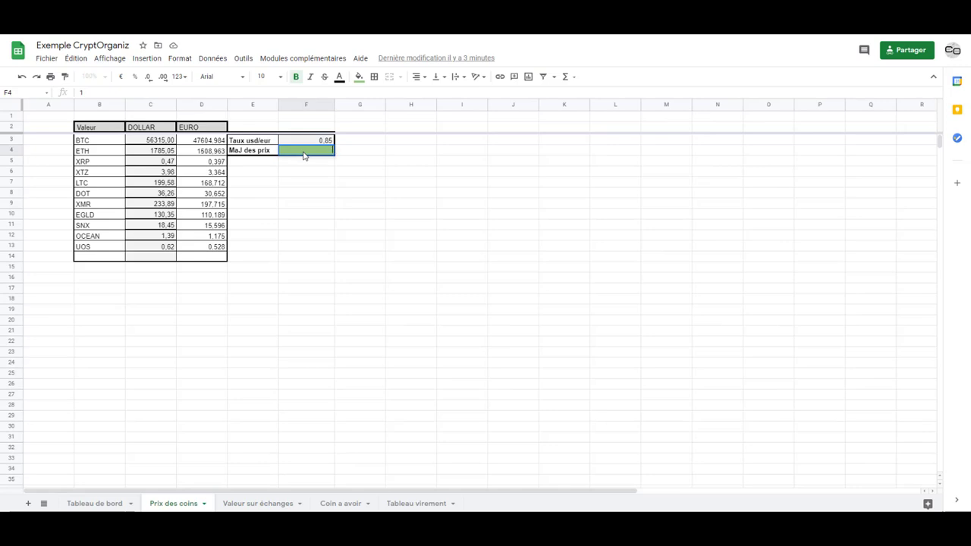
{"action": "key", "text": "Num_Lock"}
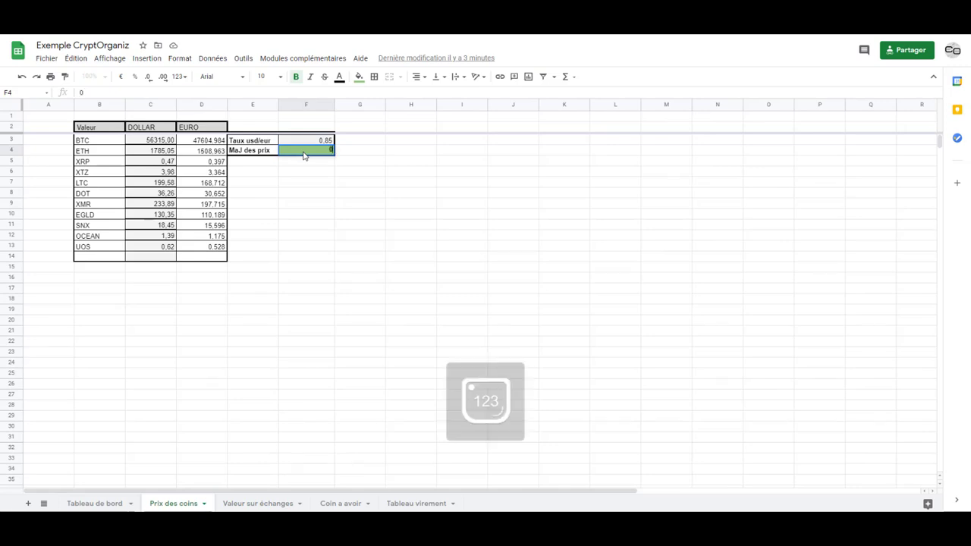
{"action": "type", "text": "0"}
{"action": "key", "text": "Return"}
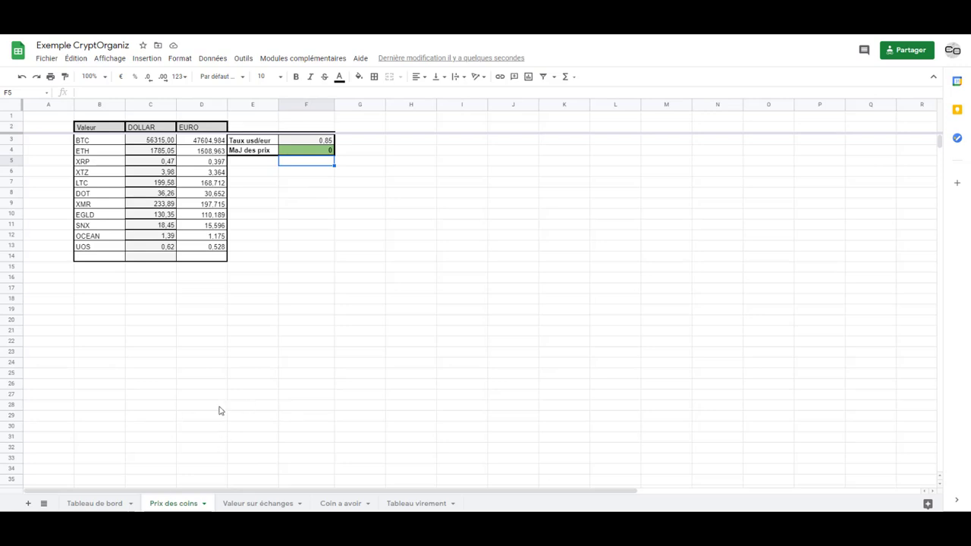
- Return to the Tableau de bord sheet and examine Total investi, Gain Actuel and the T fiat/stable percentage
{"action": "key", "text": "ctrl+shift+Page_Up"}
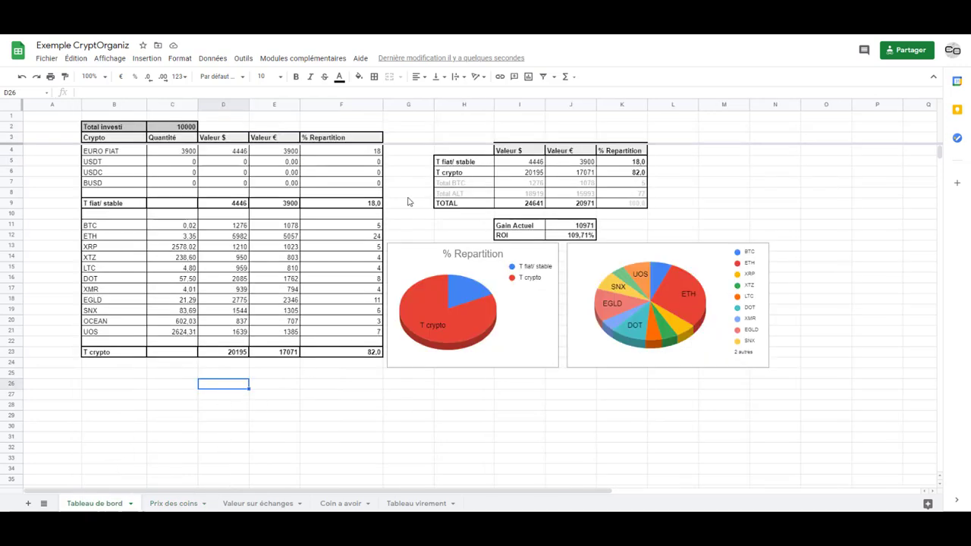
{"action": "left_click", "coordinate": [160, 128]}
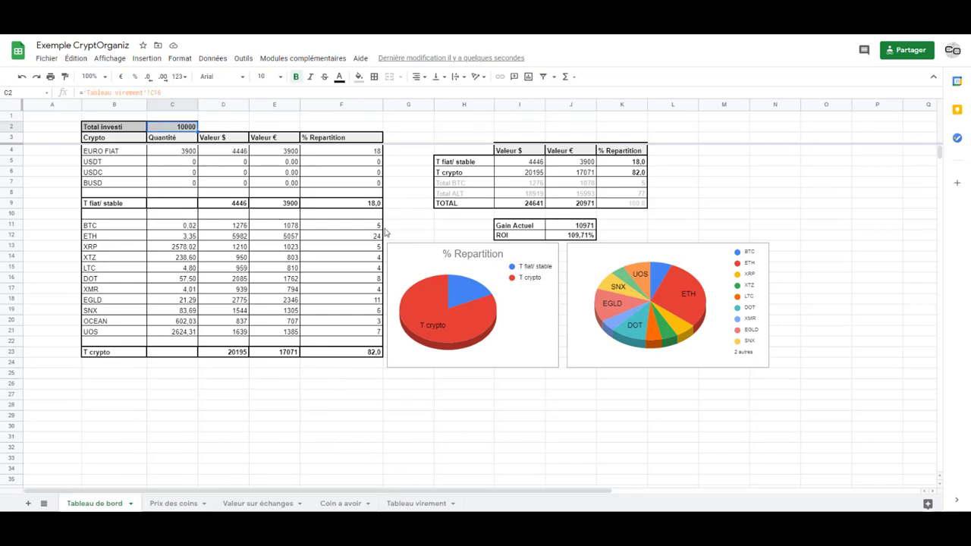
{"action": "left_click", "coordinate": [581, 226]}
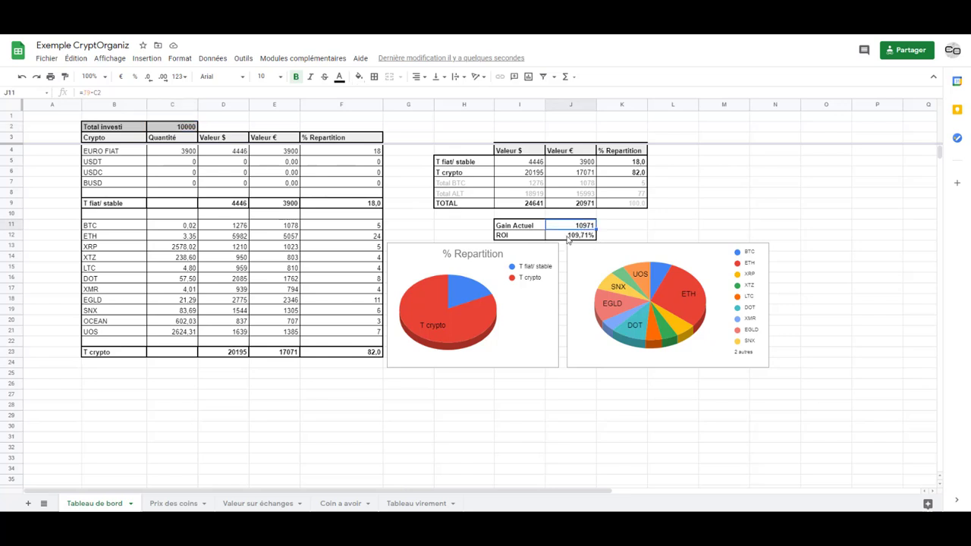
{"action": "left_click", "coordinate": [355, 206]}
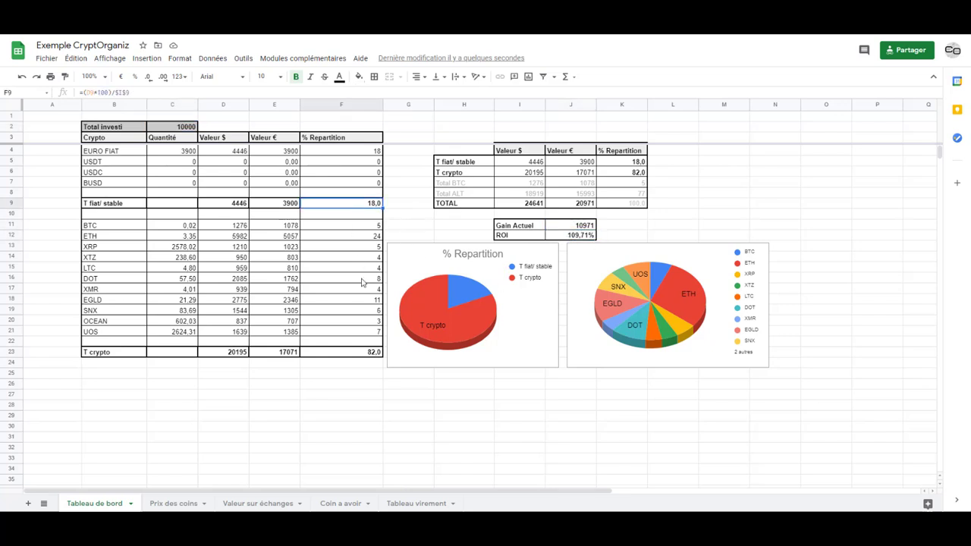
{"action": "left_click", "coordinate": [332, 425]}
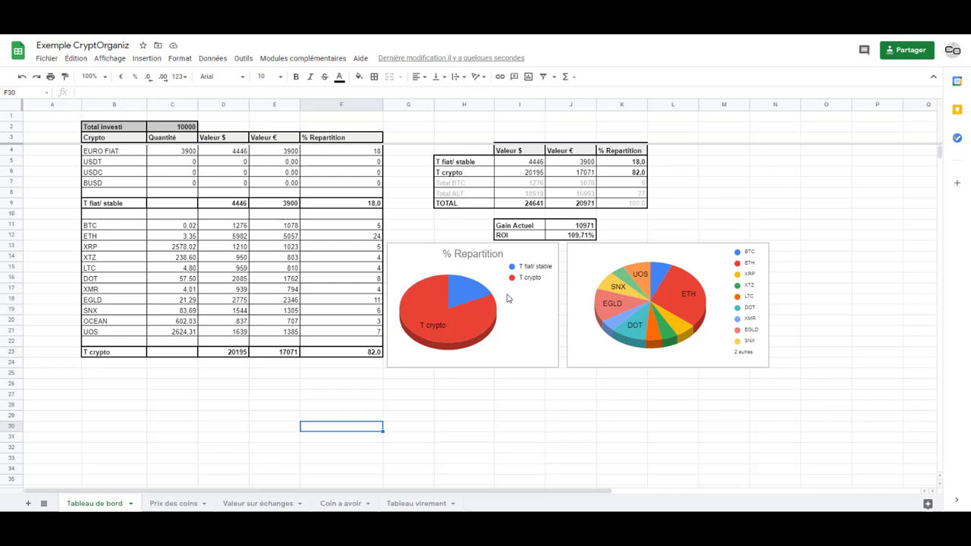
{"action": "left_click", "coordinate": [411, 173]}
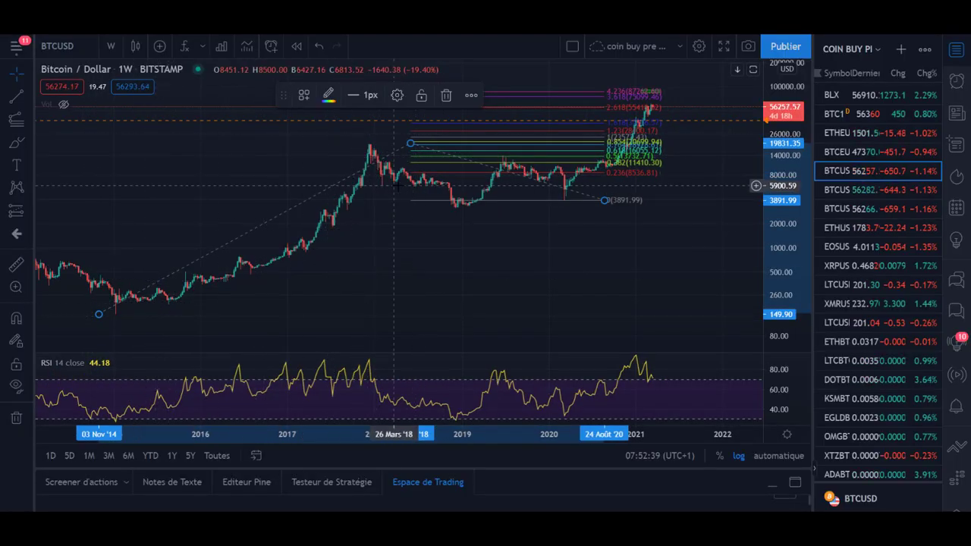
- On TradingView's weekly BTCUSD chart, move the Fibonacci extension's second anchor to the December 2017 peak at about 19,857
{"action": "left_click_drag", "start_coordinate": [406, 145], "coordinate": [366, 143]}
{"action": "left_click", "coordinate": [642, 301]}
{"action": "scroll", "coordinate": [642, 301], "scroll_direction": "up", "scroll_amount": 5}
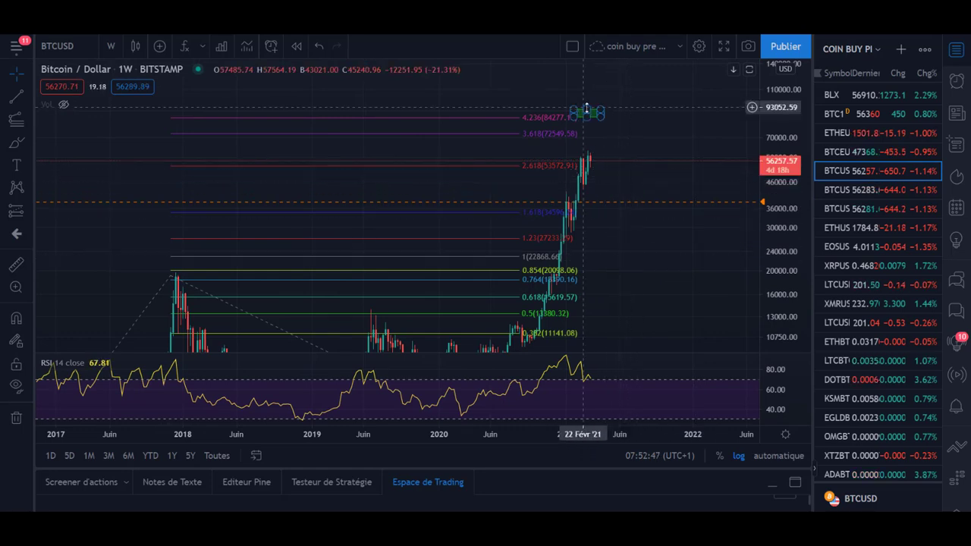
{"action": "left_click_drag", "start_coordinate": [629, 291], "coordinate": [671, 219]}
{"action": "left_click", "coordinate": [216, 206]}
{"action": "left_click_drag", "start_coordinate": [216, 205], "coordinate": [219, 199]}
{"action": "left_click_drag", "start_coordinate": [698, 189], "coordinate": [681, 239]}
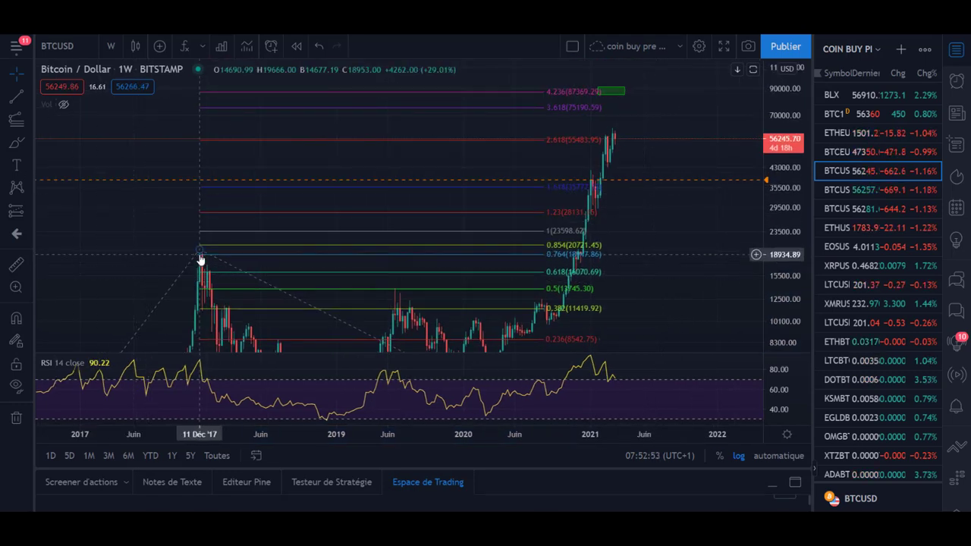
- Turn off the logarithmic price scale and delete the Fibonacci extension from the BTCUSD chart
{"action": "left_click_drag", "start_coordinate": [724, 239], "coordinate": [695, 269]}
{"action": "scroll", "coordinate": [696, 270], "scroll_direction": "up", "scroll_amount": 3}
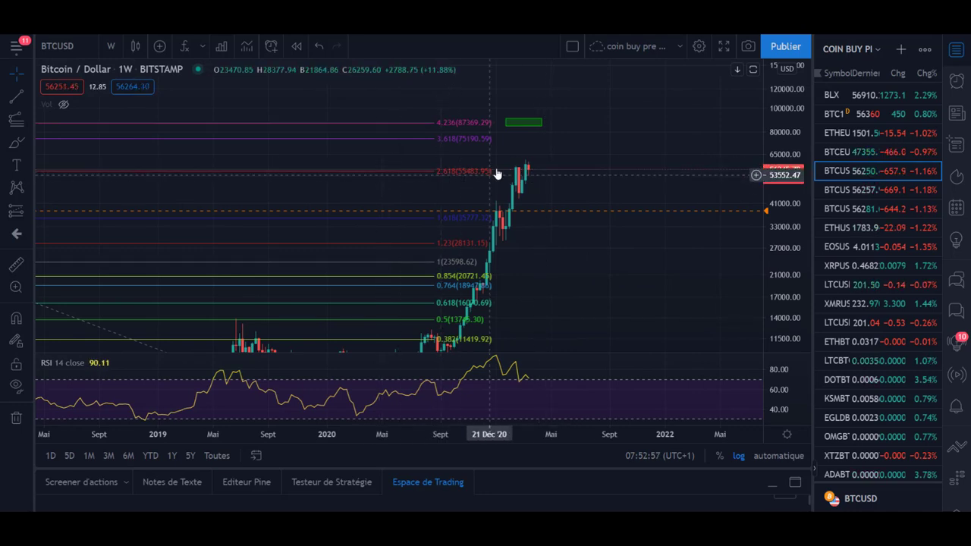
{"action": "left_click_drag", "start_coordinate": [581, 256], "coordinate": [589, 223]}
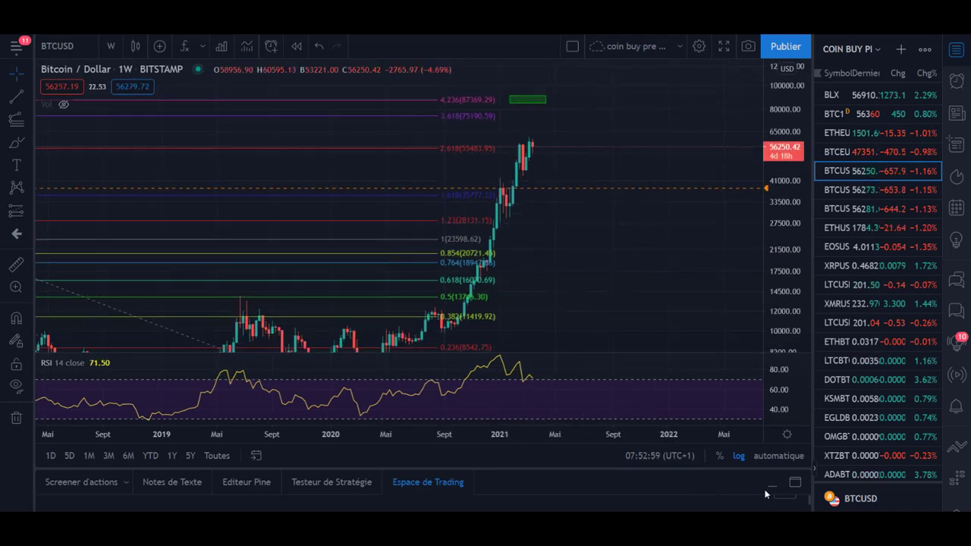
{"action": "left_click", "coordinate": [736, 458]}
{"action": "left_click", "coordinate": [465, 116]}
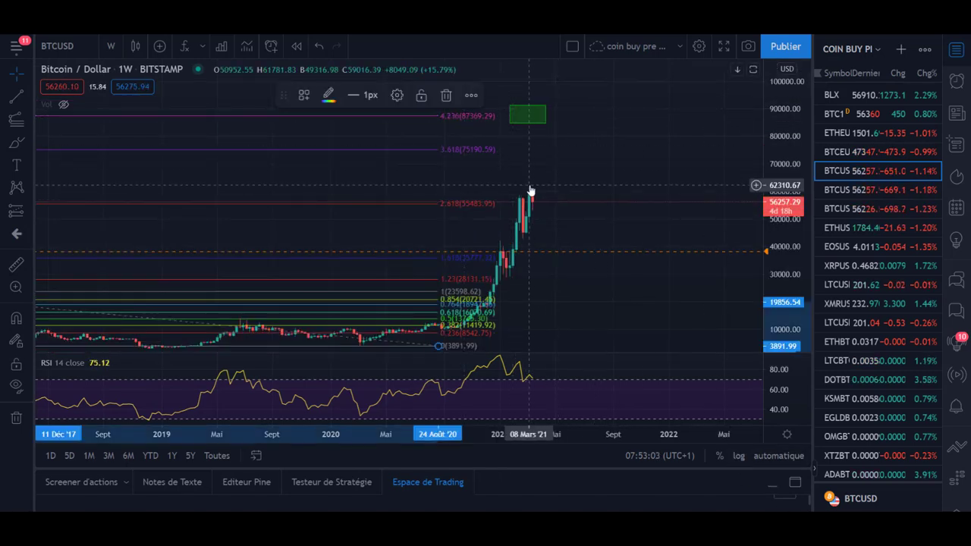
{"action": "key", "text": "Delete"}
- Draw a Fibonacci retracement on the weekly BTCUSD chart from the early 2020 low at about 3,923 to the March 2021 high at about 61,917
{"action": "left_click_drag", "start_coordinate": [566, 271], "coordinate": [574, 250]}
{"action": "scroll", "coordinate": [541, 277], "scroll_direction": "up", "scroll_amount": 4}
{"action": "left_click_drag", "start_coordinate": [514, 280], "coordinate": [564, 245]}
{"action": "scroll", "coordinate": [652, 276], "scroll_direction": "down", "scroll_amount": 2}
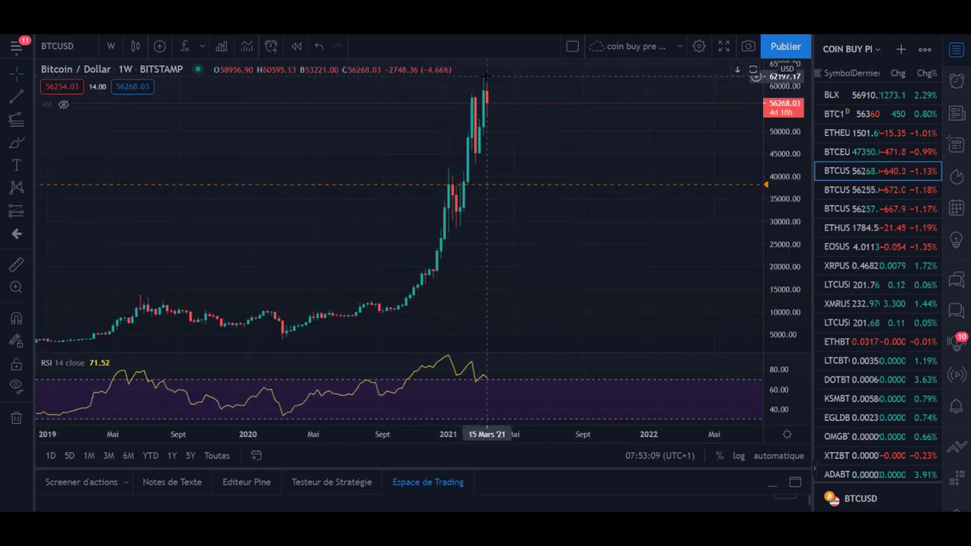
{"action": "mouse_move", "coordinate": [69, 109]}
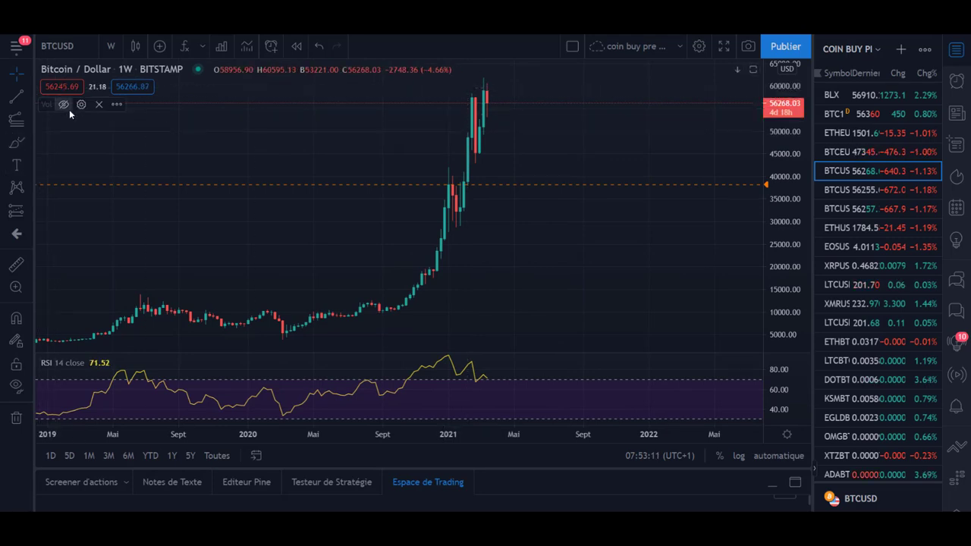
{"action": "left_click", "coordinate": [28, 123]}
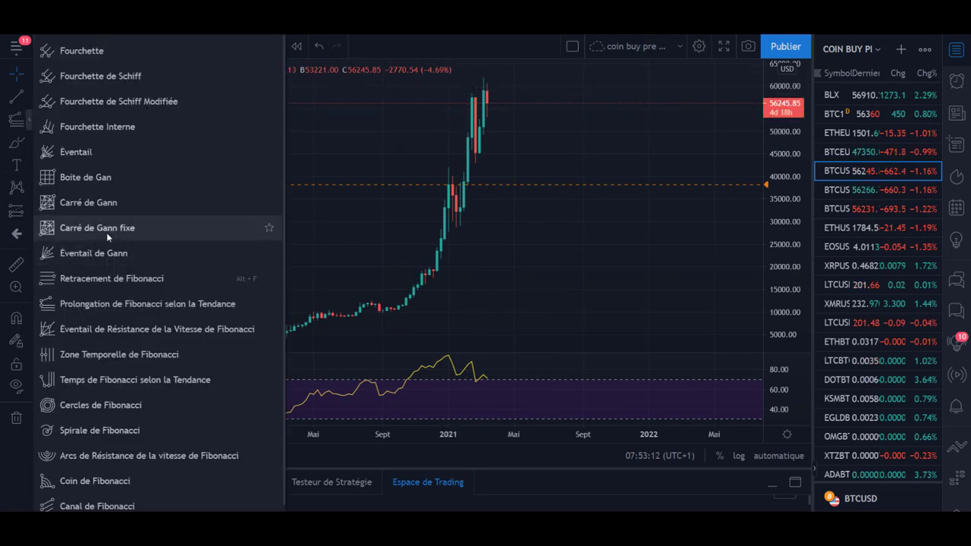
{"action": "left_click", "coordinate": [83, 274]}
{"action": "left_click", "coordinate": [273, 339]}
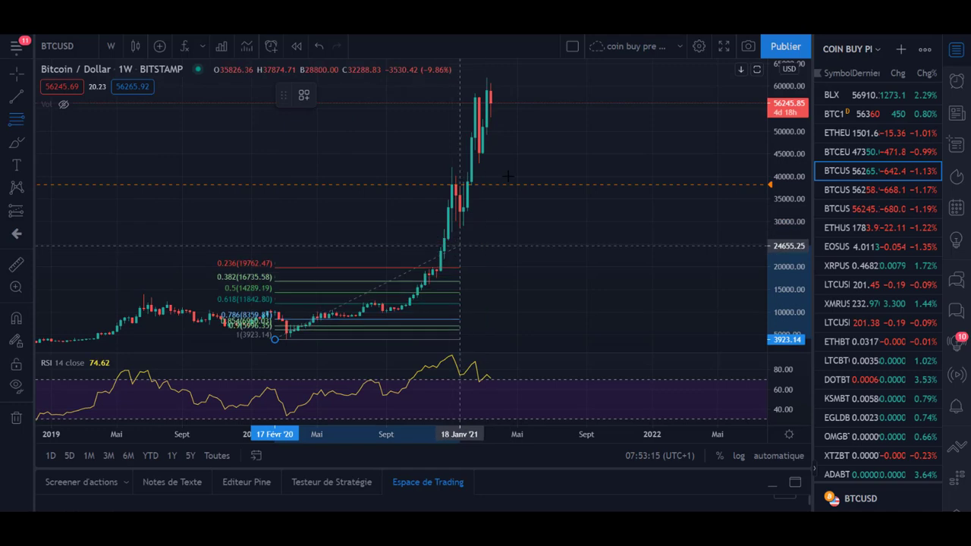
{"action": "left_click", "coordinate": [502, 76]}
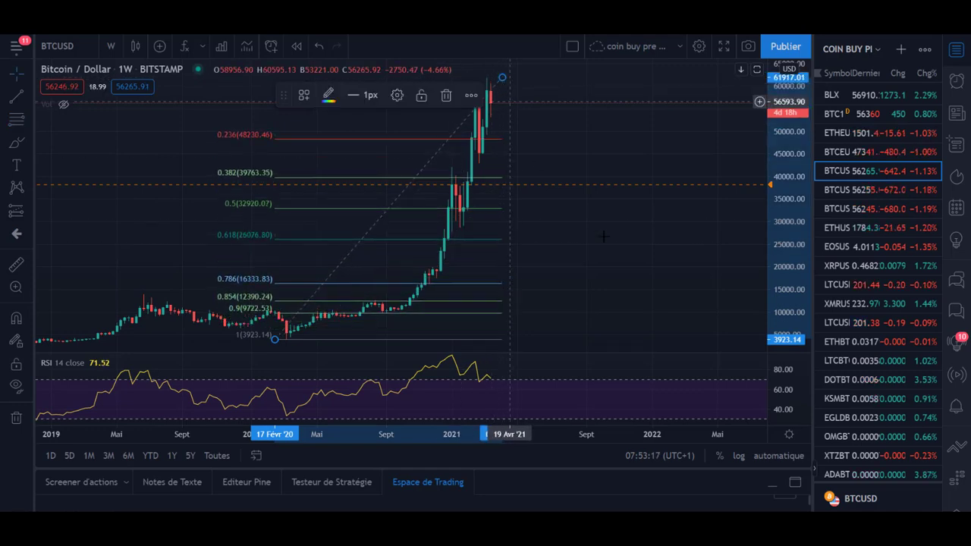
- Try the retracement's upper anchor at the February 2021 peak, and return it to the March 2021 high at about 61,777
{"action": "left_click_drag", "start_coordinate": [512, 278], "coordinate": [510, 283]}
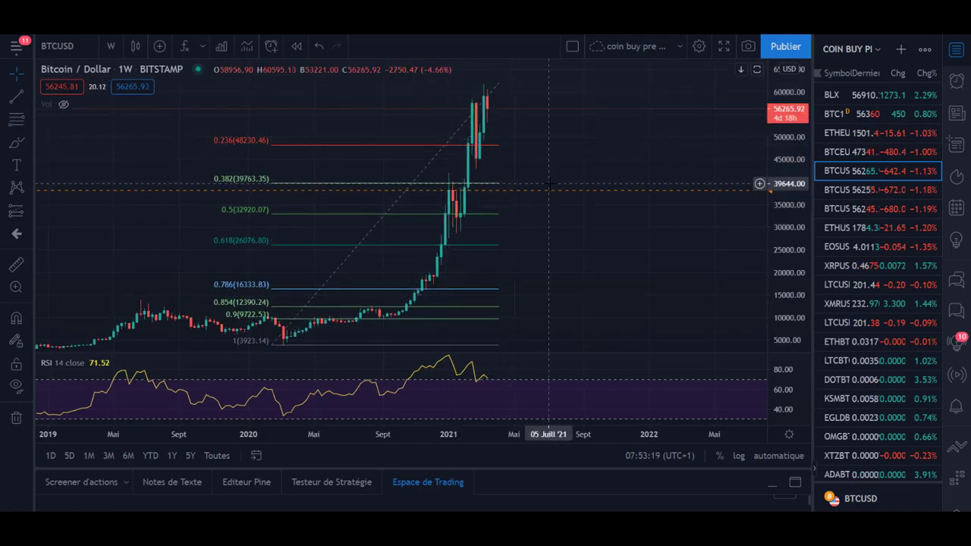
{"action": "left_click_drag", "start_coordinate": [545, 137], "coordinate": [494, 143]}
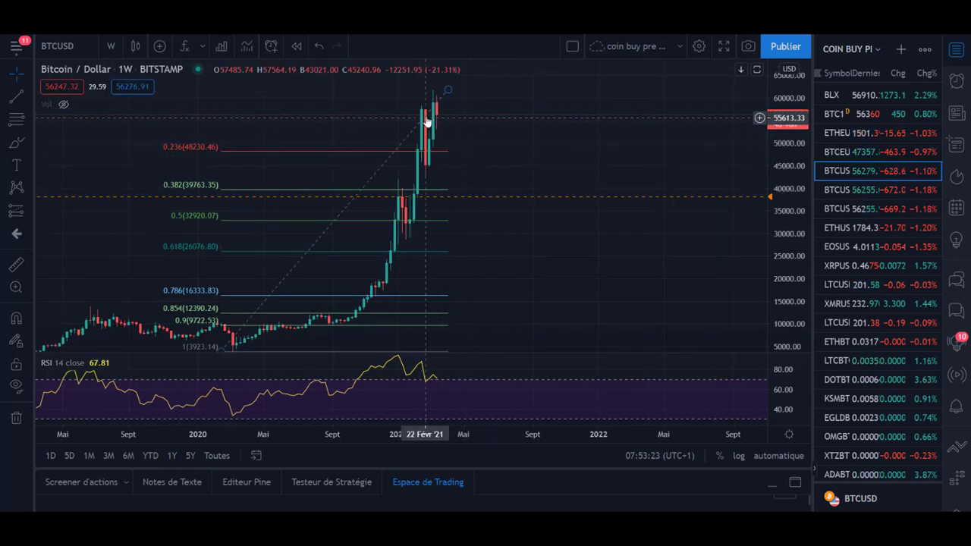
{"action": "left_click_drag", "start_coordinate": [446, 88], "coordinate": [425, 105]}
{"action": "left_click_drag", "start_coordinate": [490, 146], "coordinate": [474, 171]}
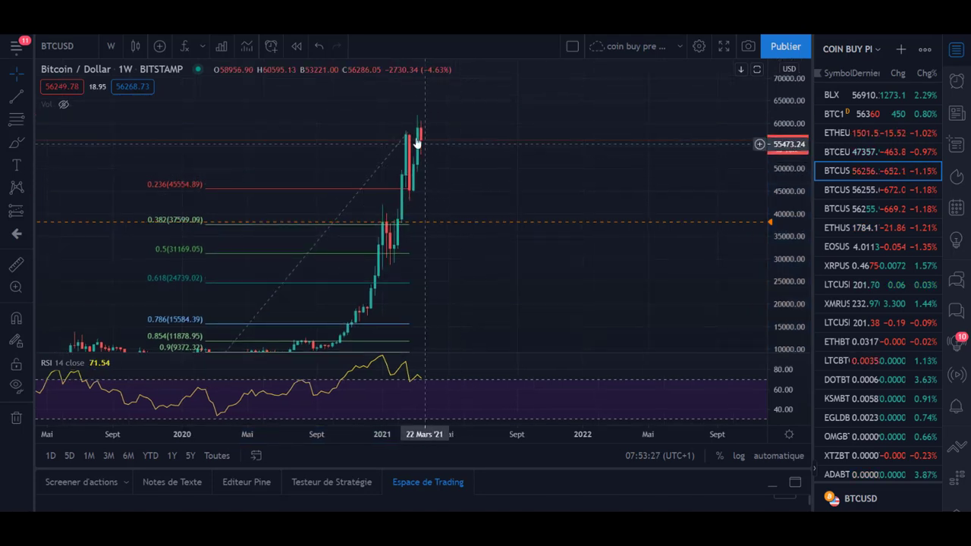
{"action": "left_click_drag", "start_coordinate": [409, 132], "coordinate": [439, 115]}
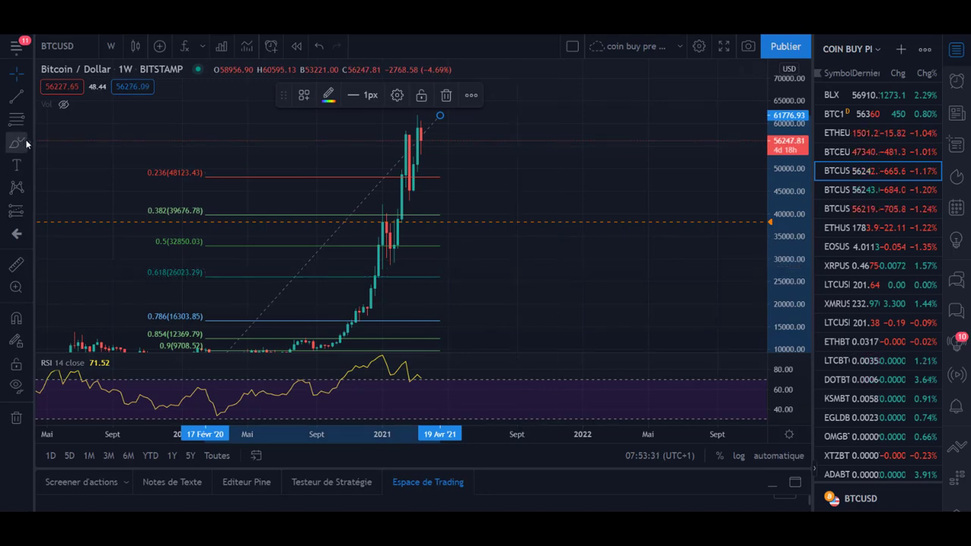
- Brush yellow strokes along the rising price highs and the falling RSI highs from January to March 2021
{"action": "left_click_drag", "start_coordinate": [383, 159], "coordinate": [413, 119]}
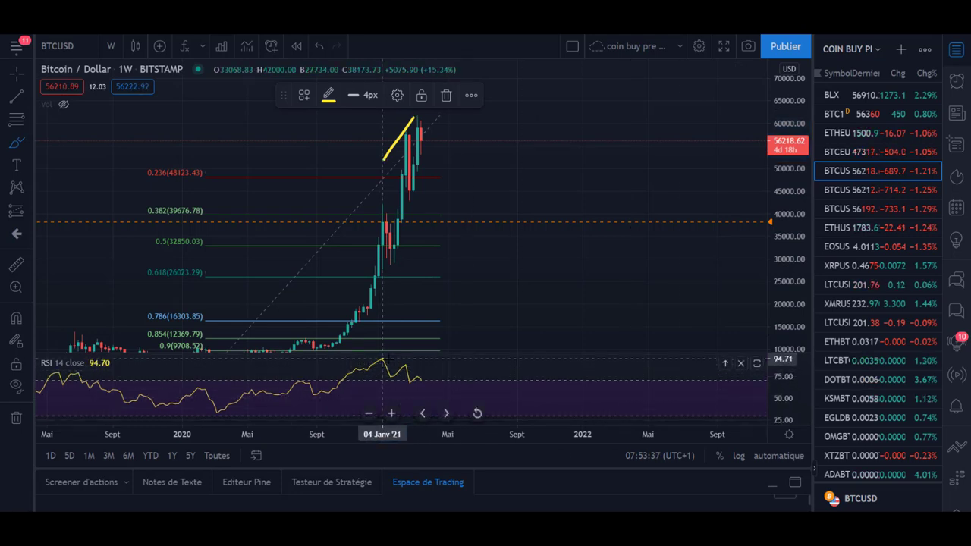
{"action": "left_click_drag", "start_coordinate": [383, 360], "coordinate": [413, 377]}
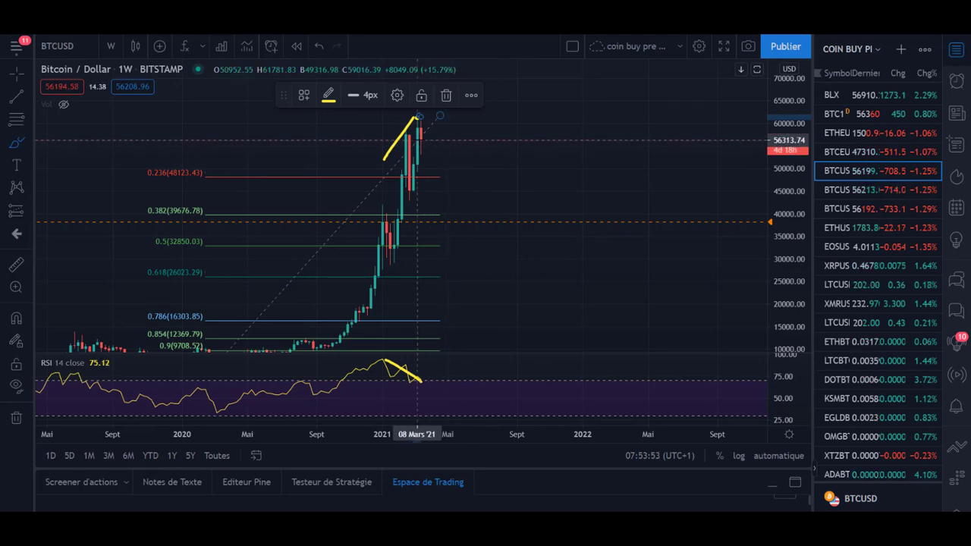
- Sketch possible price paths past March 2021 and an RSI rebound, and undo those strokes
{"action": "mouse_move", "coordinate": [416, 145]}
{"action": "left_mouse_down"}
{"action": "mouse_move", "coordinate": [456, 147]}
{"action": "mouse_move", "coordinate": [494, 188]}
{"action": "mouse_move", "coordinate": [471, 178]}
{"action": "left_mouse_up"}
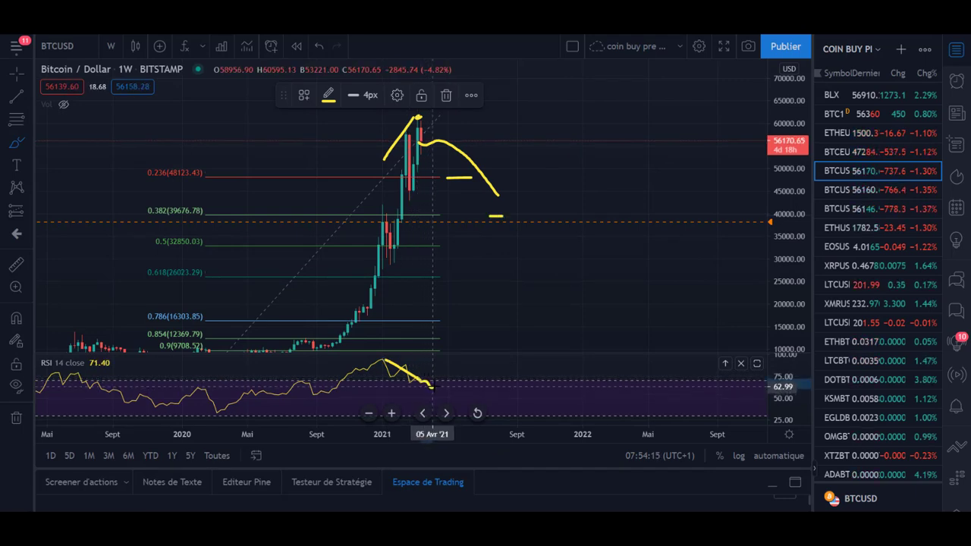
{"action": "left_click_drag", "start_coordinate": [426, 144], "coordinate": [468, 138]}
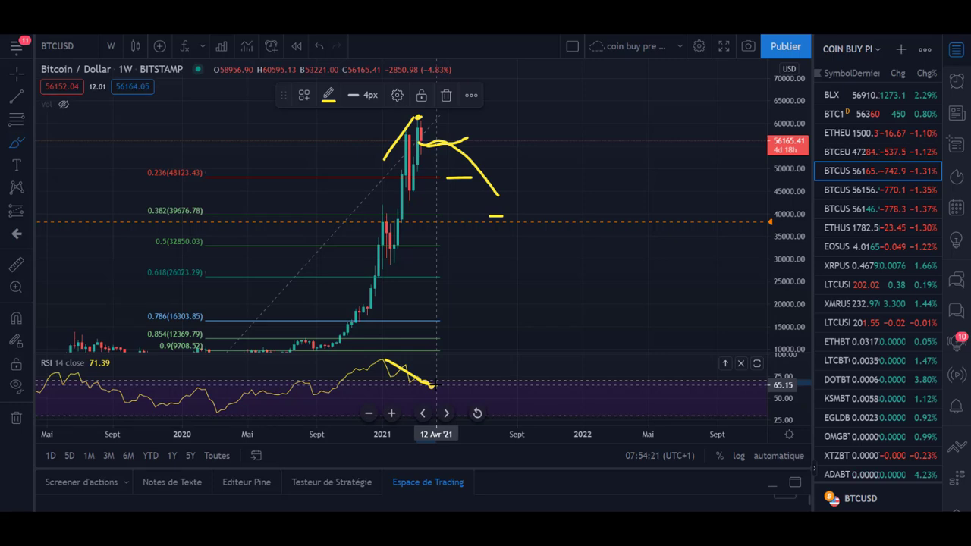
{"action": "left_click_drag", "start_coordinate": [444, 372], "coordinate": [447, 366]}
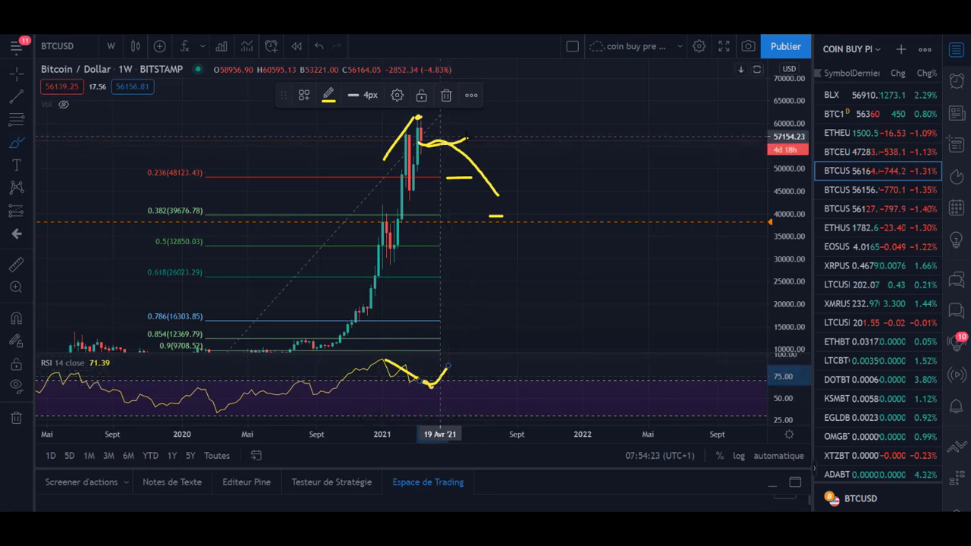
{"action": "key", "text": "ctrl+z"}
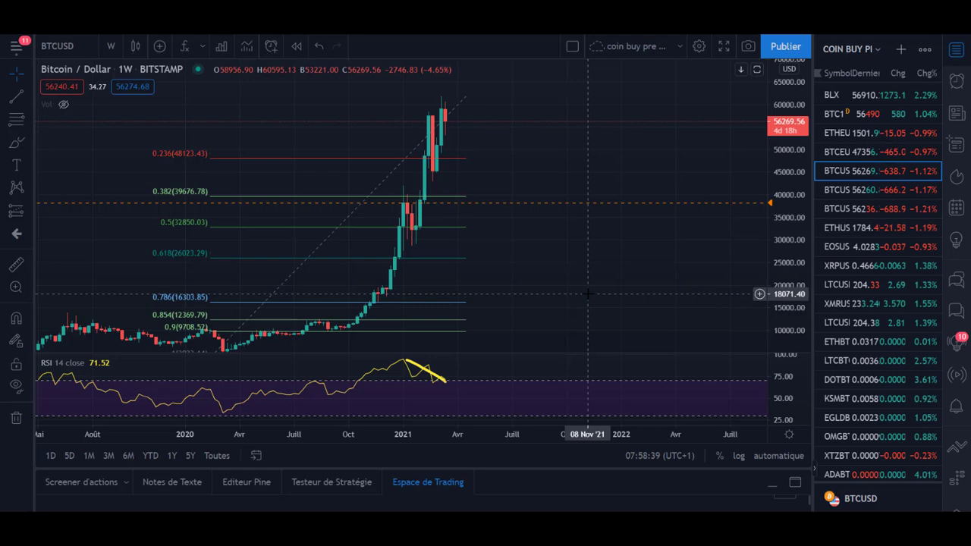
- Brush a yellow stroke down the late February 2021 price drop, from about 58,000 to 45,000
{"action": "scroll", "coordinate": [743, 233], "scroll_direction": "down", "scroll_amount": 2}
{"action": "scroll", "coordinate": [685, 238], "scroll_direction": "down", "scroll_amount": 3}
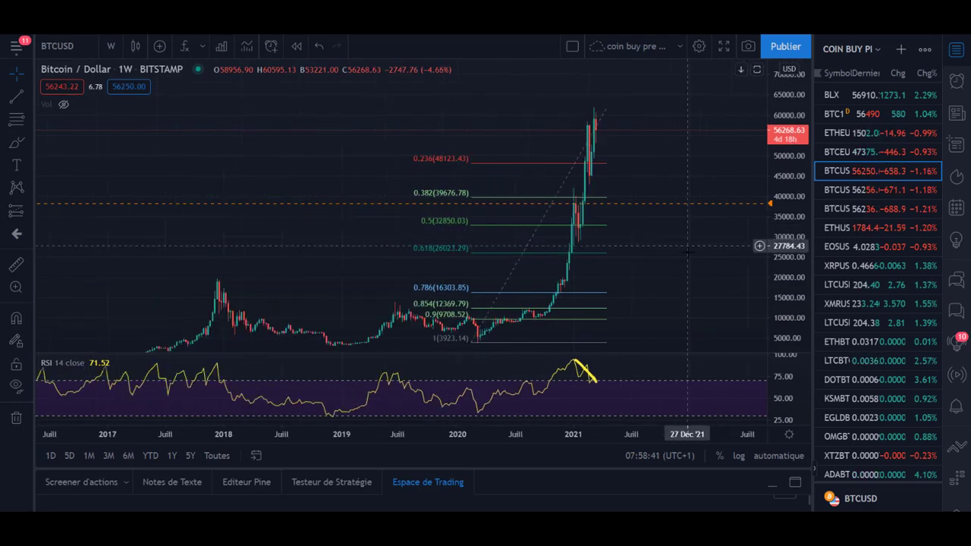
{"action": "scroll", "coordinate": [646, 243], "scroll_direction": "up", "scroll_amount": 2}
{"action": "scroll", "coordinate": [641, 244], "scroll_direction": "up", "scroll_amount": 1}
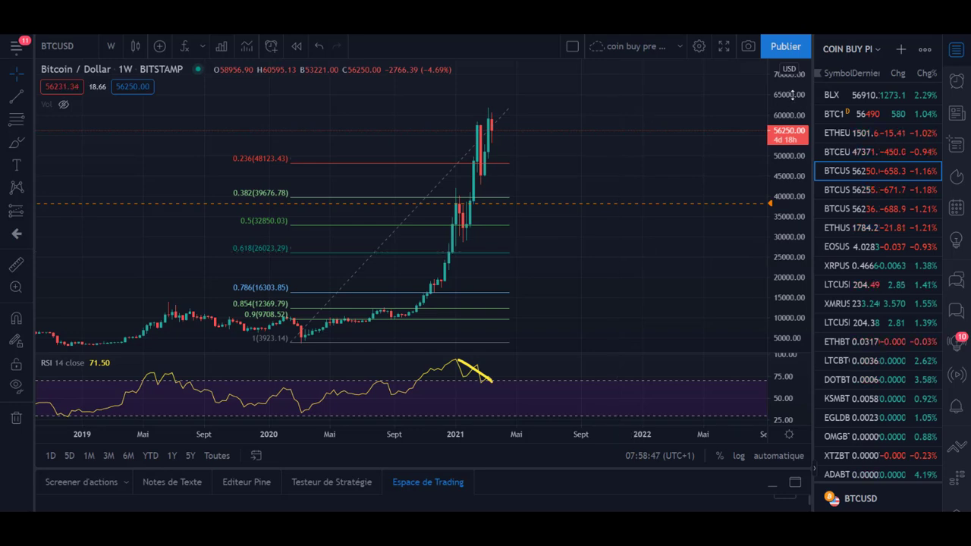
{"action": "scroll", "coordinate": [534, 220], "scroll_direction": "up", "scroll_amount": 1}
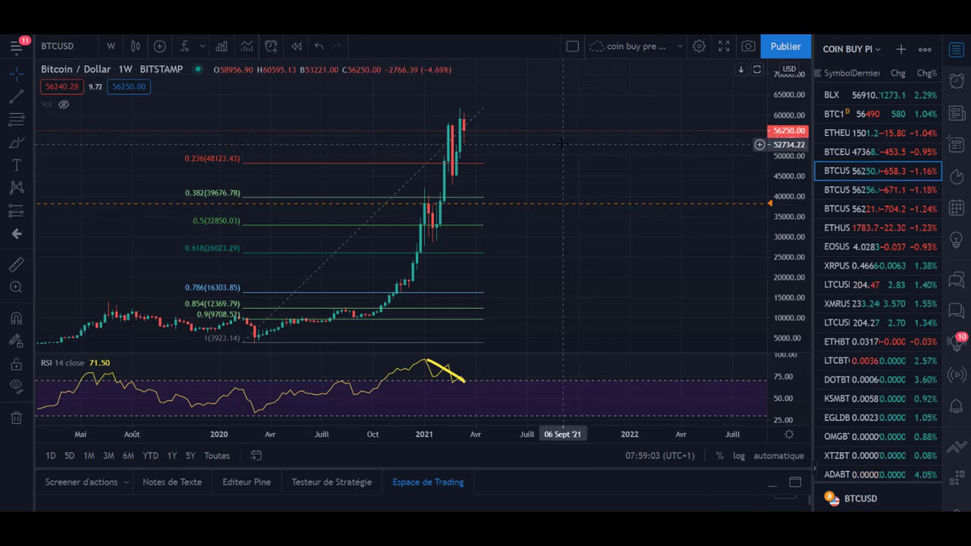
{"action": "scroll", "coordinate": [440, 199], "scroll_direction": "up", "scroll_amount": 2}
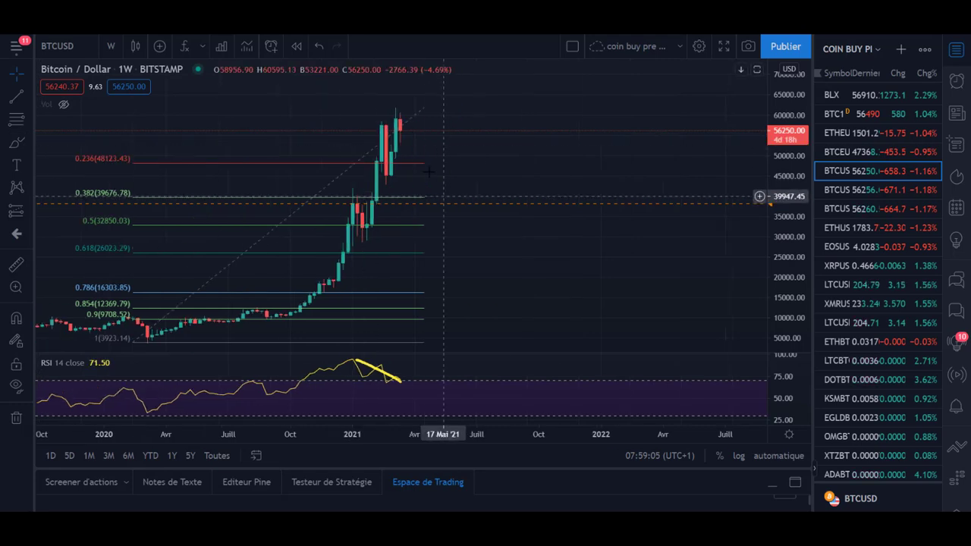
{"action": "left_click", "coordinate": [16, 143]}
{"action": "left_click_drag", "start_coordinate": [378, 124], "coordinate": [387, 175]}
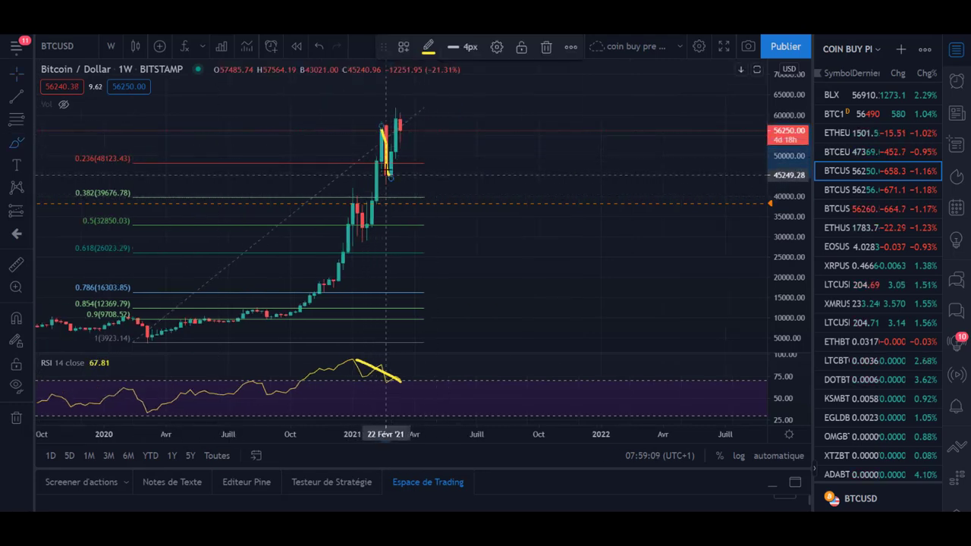
- Move the Fibonacci retracement's upper anchor down to about 58,348, level with the February 2021 high
{"action": "left_click", "coordinate": [16, 119]}
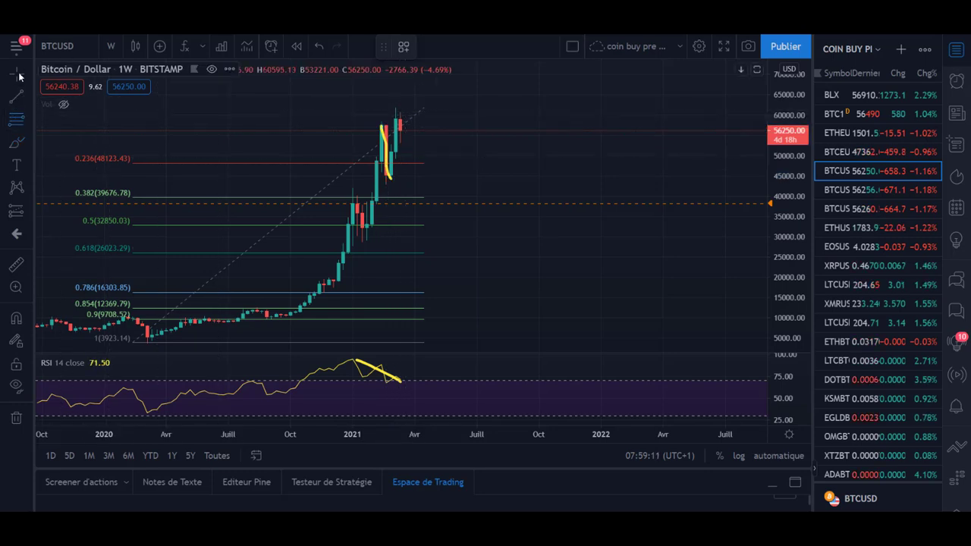
{"action": "left_click_drag", "start_coordinate": [422, 109], "coordinate": [395, 122]}
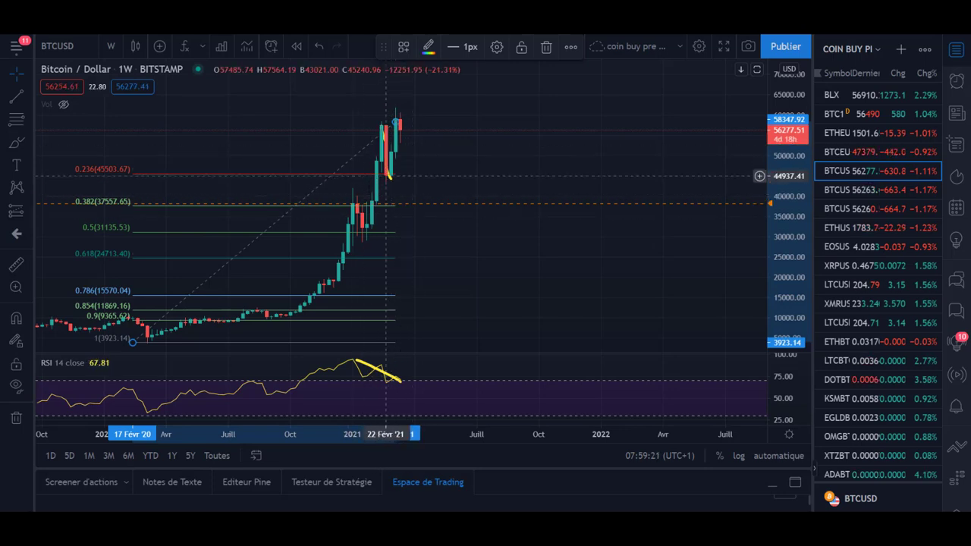
- Measure the drop from the 0.236 level to the 0.382 level, and from about 57,724 to the 0.5 level
{"action": "left_click", "coordinate": [409, 175]}
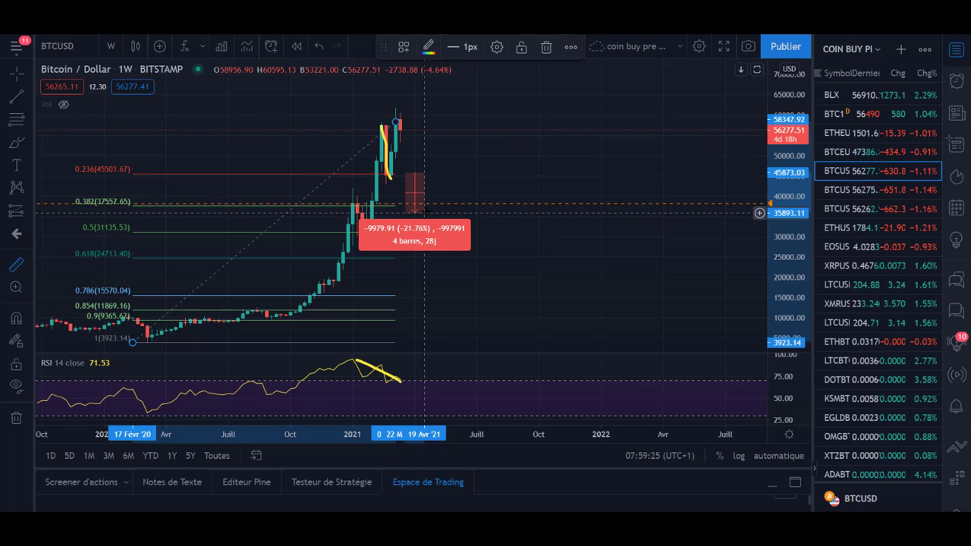
{"action": "left_click", "coordinate": [423, 208]}
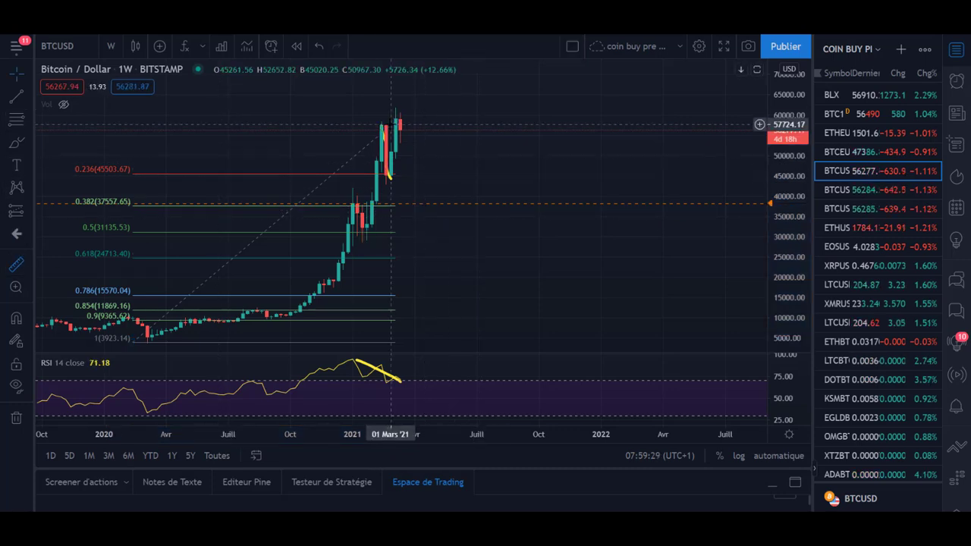
{"action": "left_click", "coordinate": [391, 124], "text": "shift"}
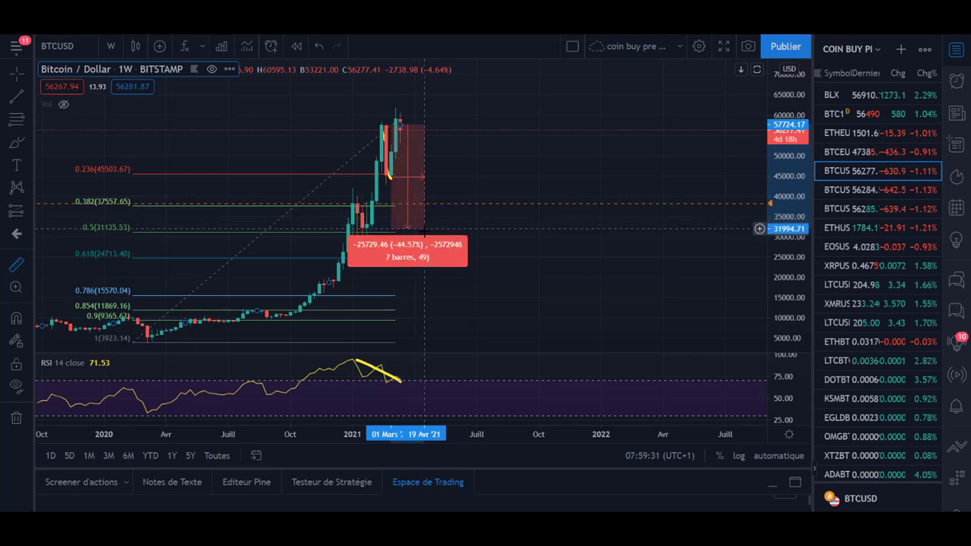
{"action": "left_click", "coordinate": [423, 229]}
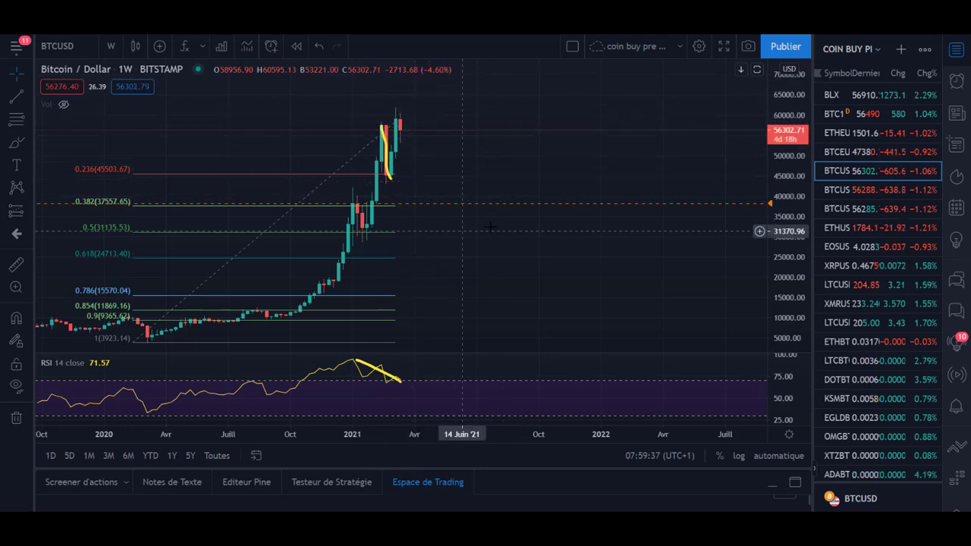
- Set the retracement's upper anchor to about 61,934 and measure the fall from about 56,009 to below the 0.5 level
{"action": "left_click_drag", "start_coordinate": [395, 130], "coordinate": [414, 107]}
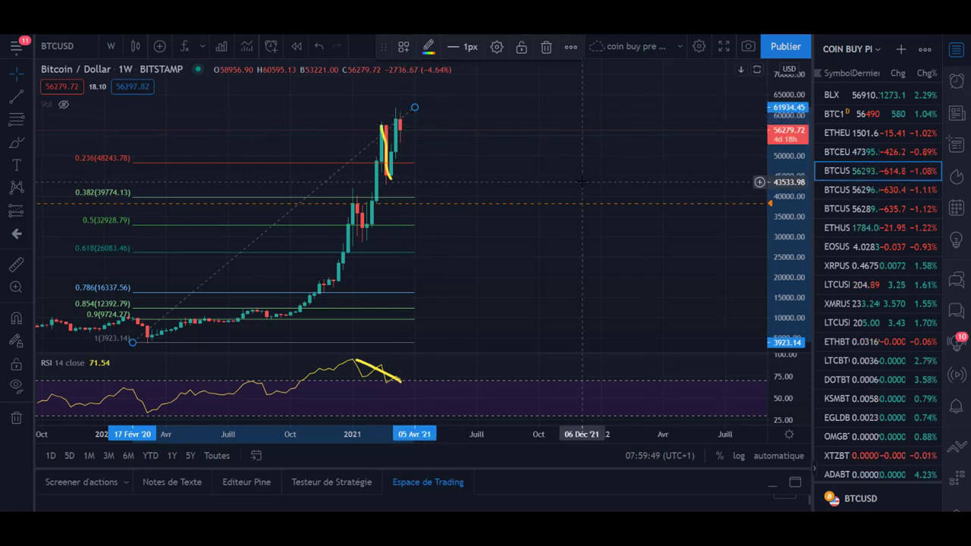
{"action": "left_click", "coordinate": [16, 264]}
{"action": "left_click", "coordinate": [438, 131]}
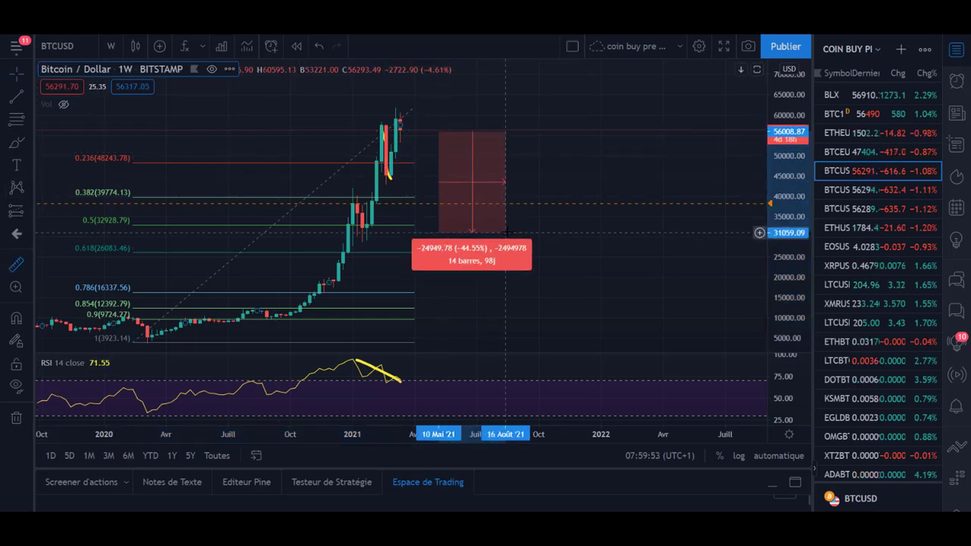
{"action": "key", "text": "Escape"}
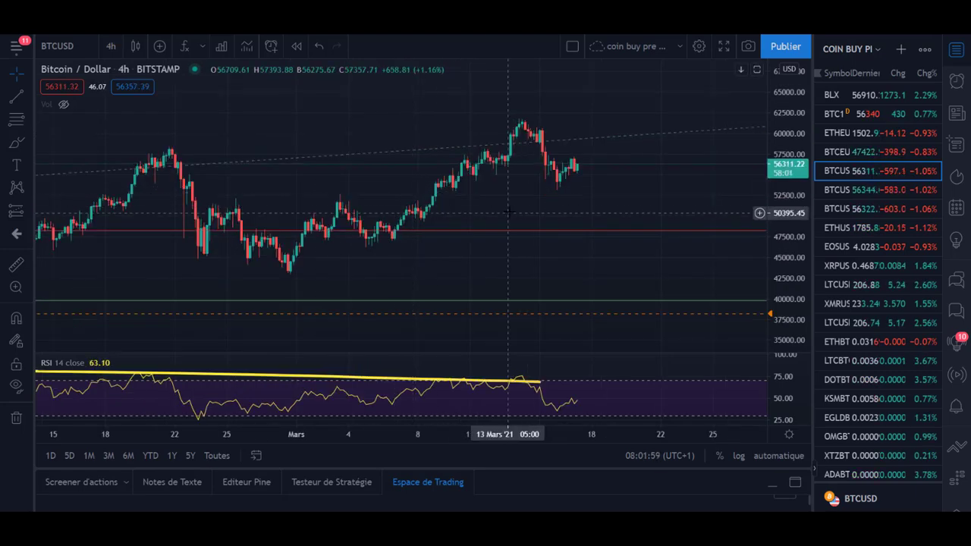
- Examine the February and March 2021 price swings and RSI on the 4-hour BTCUSD chart
{"action": "left_click_drag", "start_coordinate": [508, 213], "coordinate": [634, 220]}
{"action": "left_click_drag", "start_coordinate": [795, 250], "coordinate": [794, 193]}
{"action": "left_click_drag", "start_coordinate": [683, 245], "coordinate": [563, 224]}
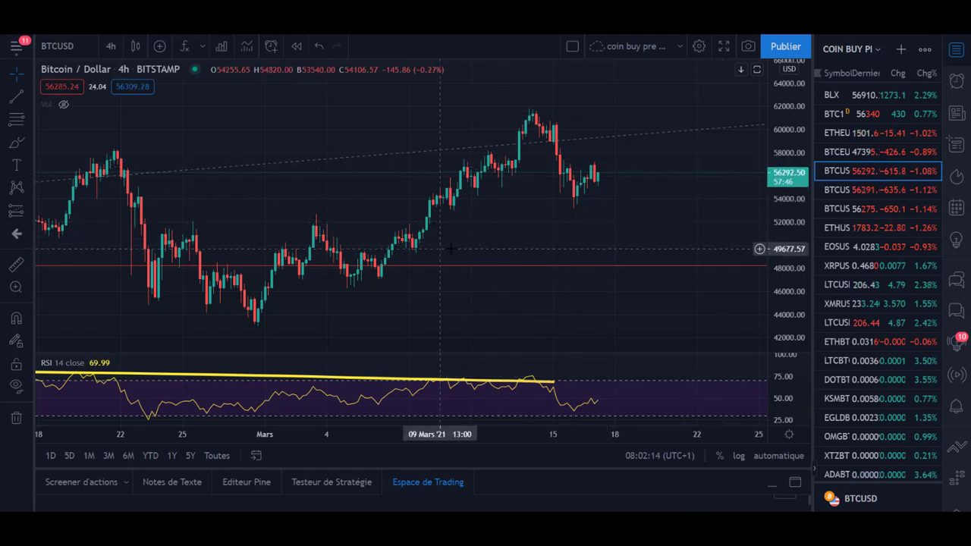
{"action": "left_click_drag", "start_coordinate": [537, 215], "coordinate": [569, 201]}
{"action": "scroll", "coordinate": [570, 200], "scroll_direction": "down", "scroll_amount": 1}
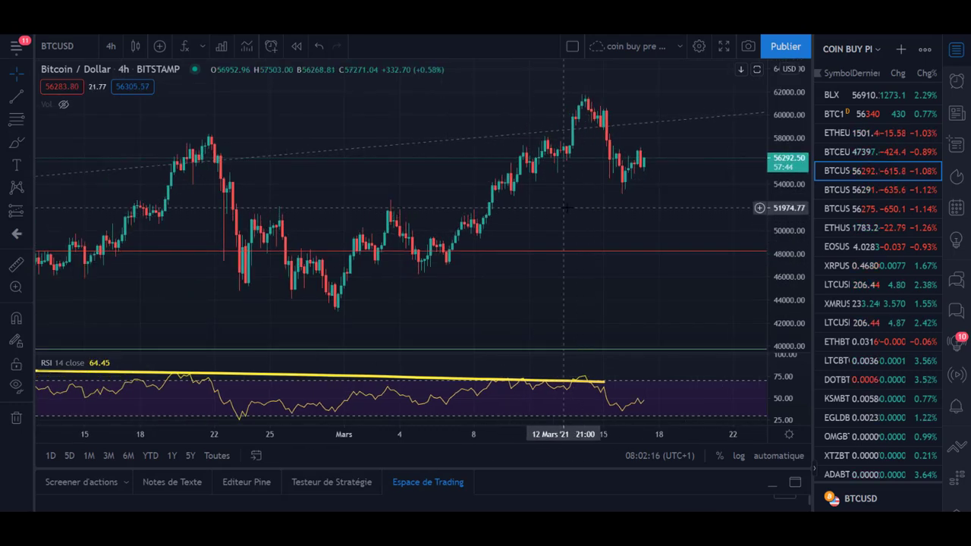
{"action": "mouse_move", "coordinate": [354, 195]}
{"action": "left_mouse_down"}
{"action": "mouse_move", "coordinate": [377, 193]}
{"action": "mouse_move", "coordinate": [363, 200]}
{"action": "left_mouse_up"}
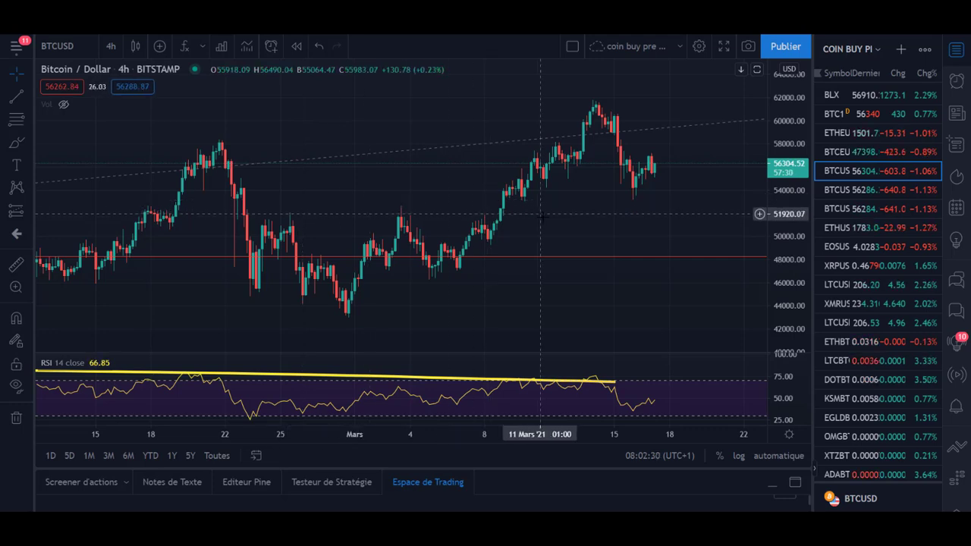
{"action": "left_click_drag", "start_coordinate": [578, 216], "coordinate": [553, 228]}
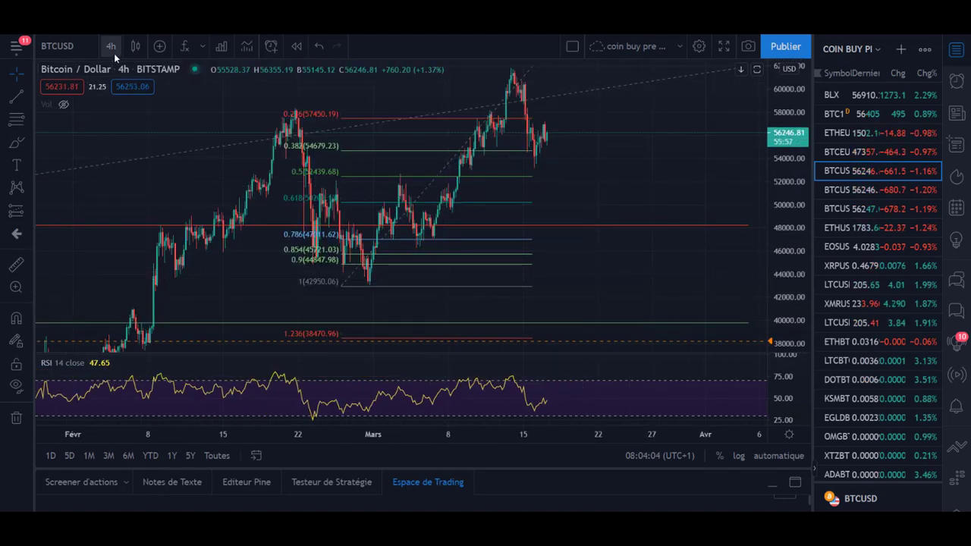
- Switch the BTCUSD chart to the daily interval and remove the yellow brush stroke from the RSI
{"action": "left_click", "coordinate": [112, 48]}
{"action": "left_click", "coordinate": [155, 359]}
{"action": "left_click_drag", "start_coordinate": [641, 226], "coordinate": [614, 204]}
{"action": "left_click_drag", "start_coordinate": [674, 201], "coordinate": [669, 180]}
{"action": "left_click_drag", "start_coordinate": [787, 170], "coordinate": [786, 210]}
{"action": "left_click", "coordinate": [445, 147]}
{"action": "key", "text": "Delete"}
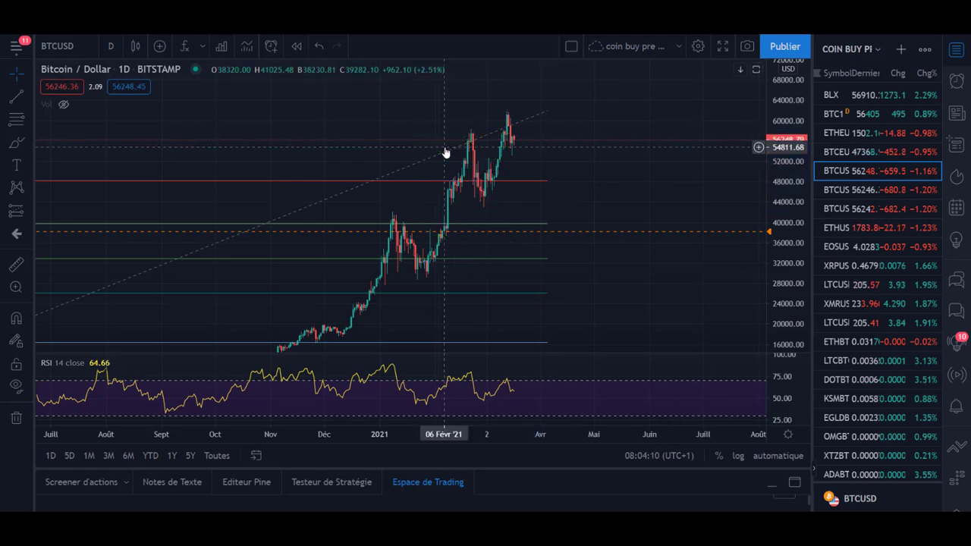
- Draw a rising trend line under the daily BTCUSD lows from about 15,857 in December 2020 to about 57,799 in April 2021
{"action": "left_click", "coordinate": [16, 96]}
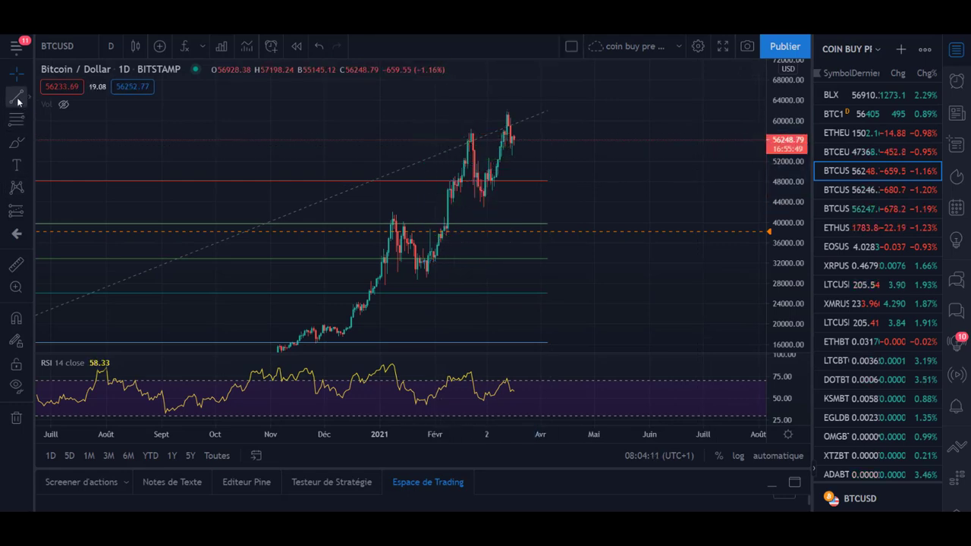
{"action": "left_click", "coordinate": [344, 334]}
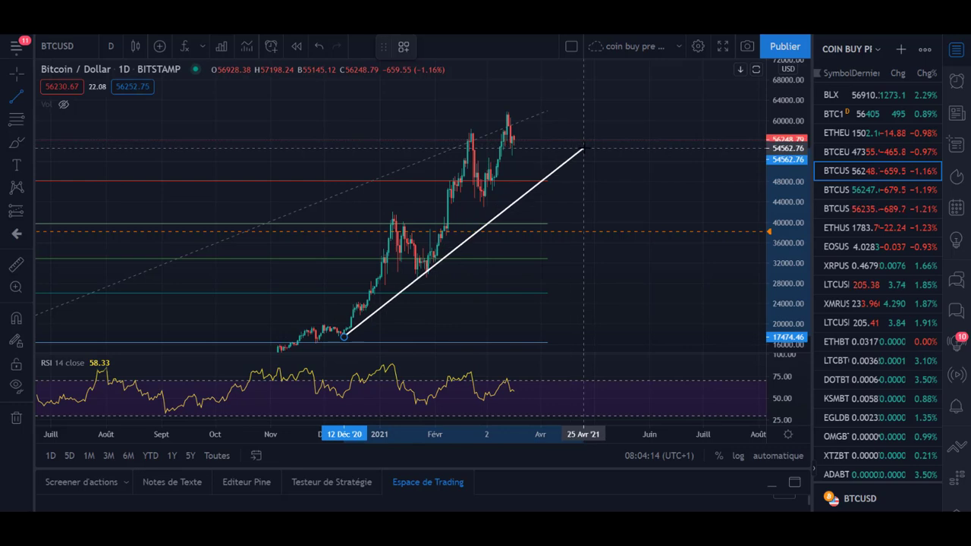
{"action": "left_click", "coordinate": [582, 148]}
{"action": "left_click_drag", "start_coordinate": [344, 337], "coordinate": [352, 347]}
{"action": "left_click_drag", "start_coordinate": [582, 149], "coordinate": [560, 132]}
{"action": "left_click_drag", "start_coordinate": [353, 347], "coordinate": [334, 345]}
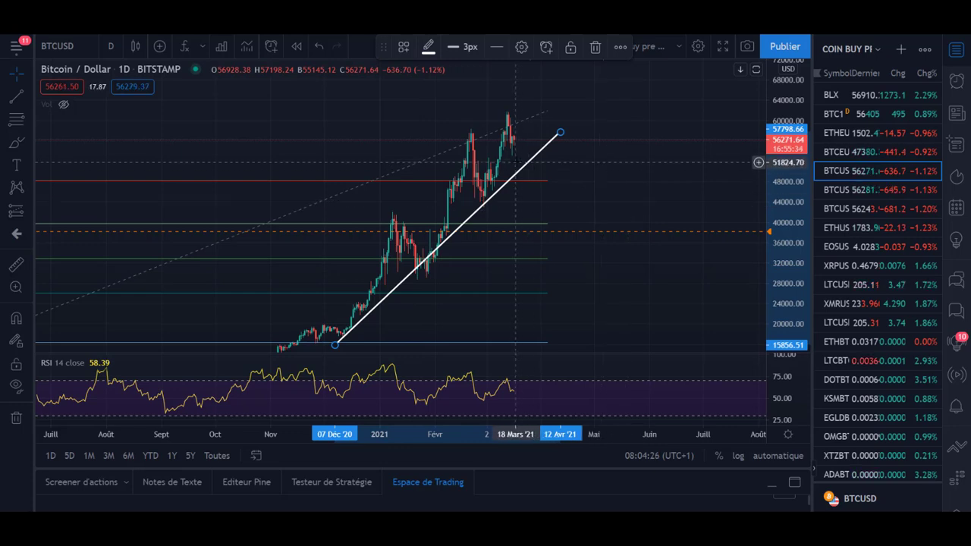
- Draw a Fibonacci retracement on BTCUSD from the late-February low area at about 42,822 up to about 61,738
{"action": "scroll", "coordinate": [529, 166], "scroll_direction": "up", "scroll_amount": 3}
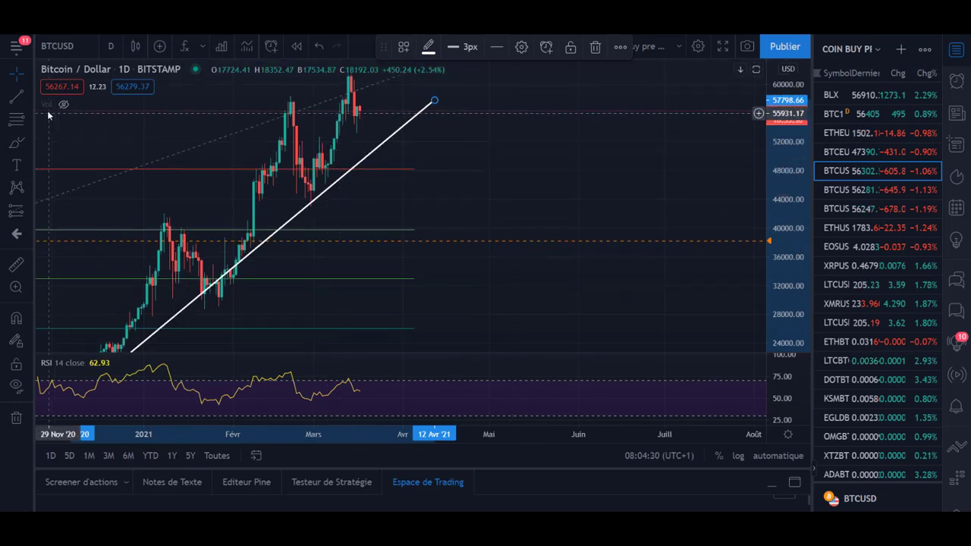
{"action": "scroll", "coordinate": [511, 208], "scroll_direction": "up", "scroll_amount": 2}
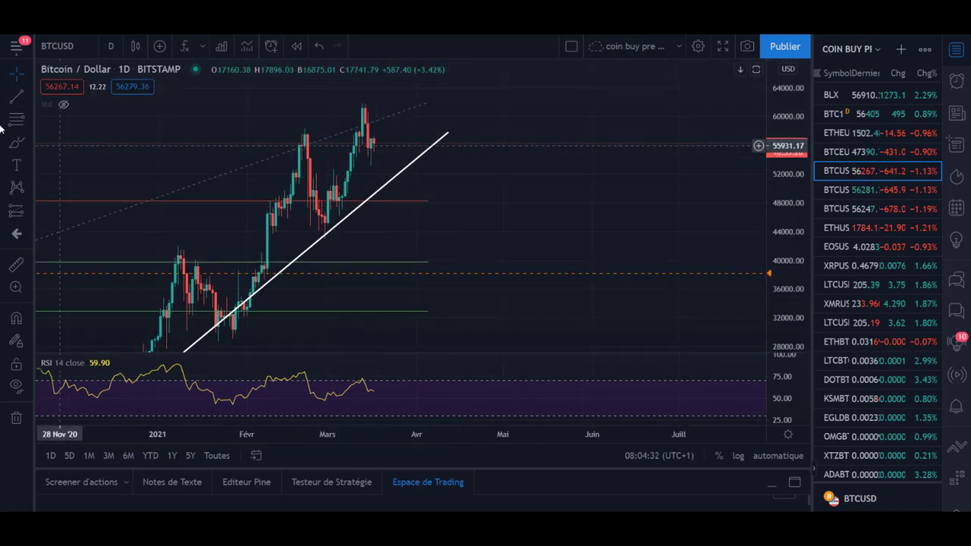
{"action": "left_click", "coordinate": [307, 240]}
{"action": "left_click", "coordinate": [440, 106]}
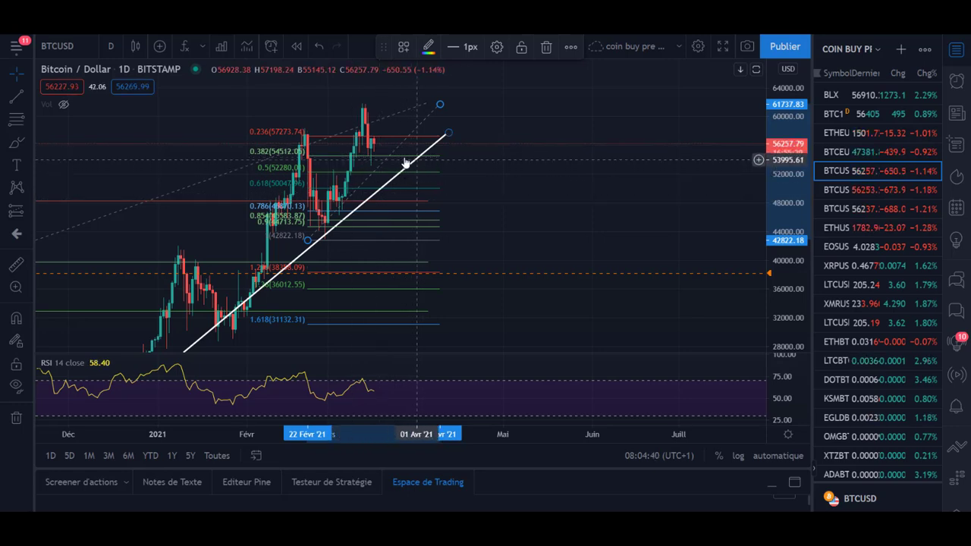
- Brush a decline to the trend line with upward and downward branches from there, and undo the strokes
{"action": "left_click", "coordinate": [16, 143]}
{"action": "left_click_drag", "start_coordinate": [370, 144], "coordinate": [384, 143]}
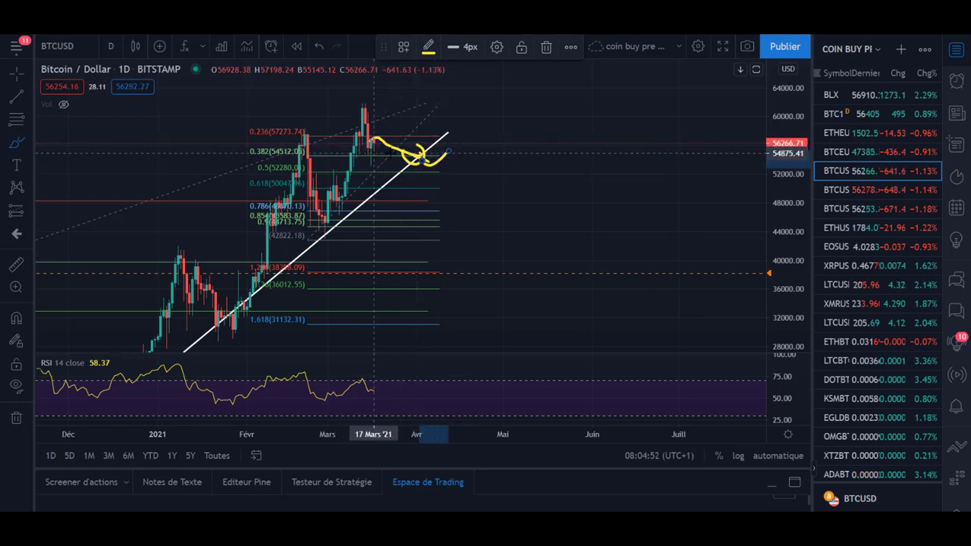
{"action": "left_click_drag", "start_coordinate": [415, 158], "coordinate": [448, 79]}
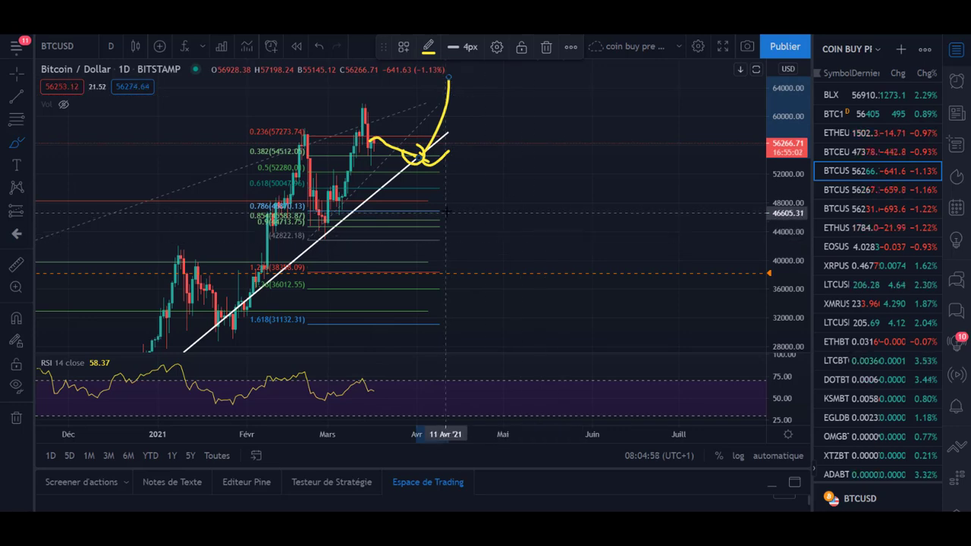
{"action": "left_click_drag", "start_coordinate": [416, 158], "coordinate": [455, 234]}
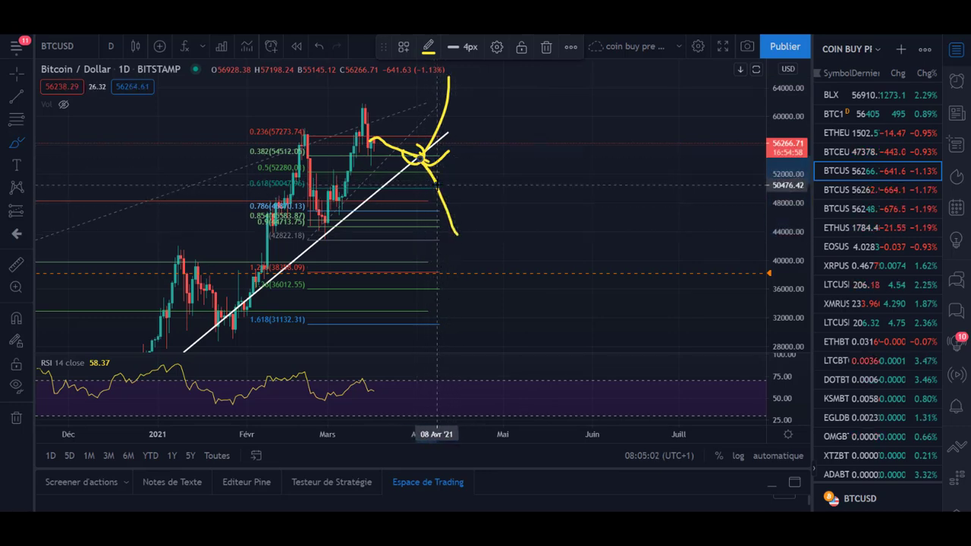
{"action": "key", "text": "ctrl+z"}
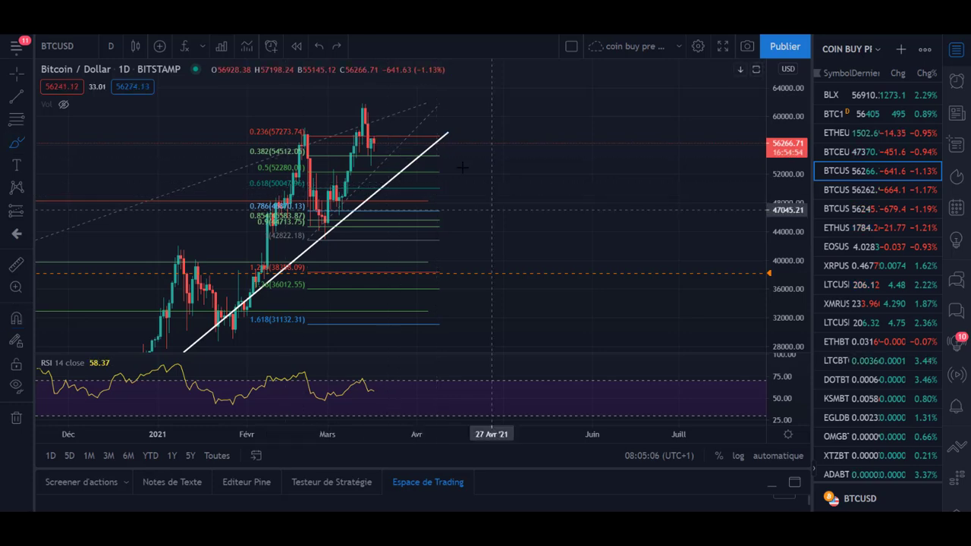
- Brush a rebound off the trend line crossing a horizontal mark at the March high, and undo both strokes
{"action": "mouse_move", "coordinate": [377, 147]}
{"action": "left_mouse_down"}
{"action": "mouse_move", "coordinate": [385, 155]}
{"action": "mouse_move", "coordinate": [491, 69]}
{"action": "left_mouse_up"}
{"action": "left_click_drag", "start_coordinate": [427, 104], "coordinate": [497, 107]}
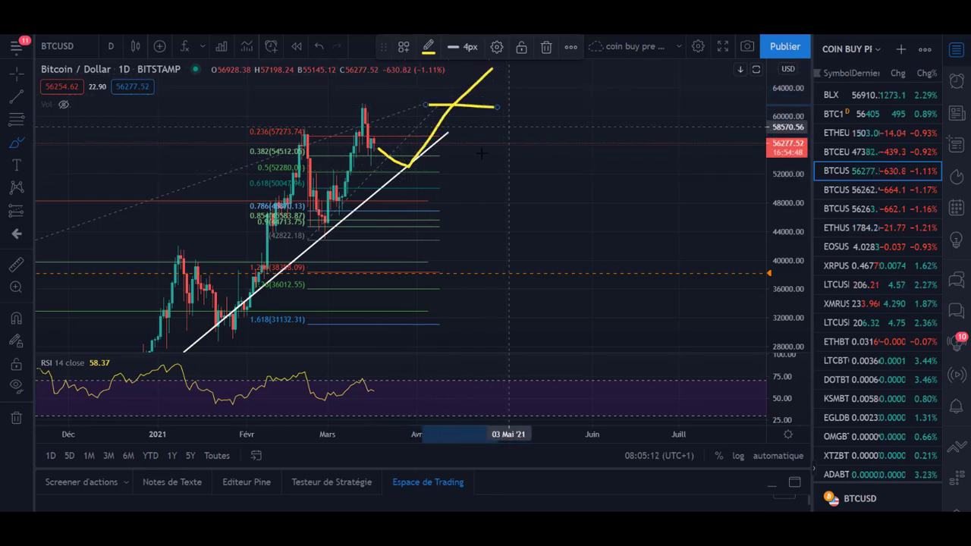
{"action": "key", "text": "ctrl+z"}
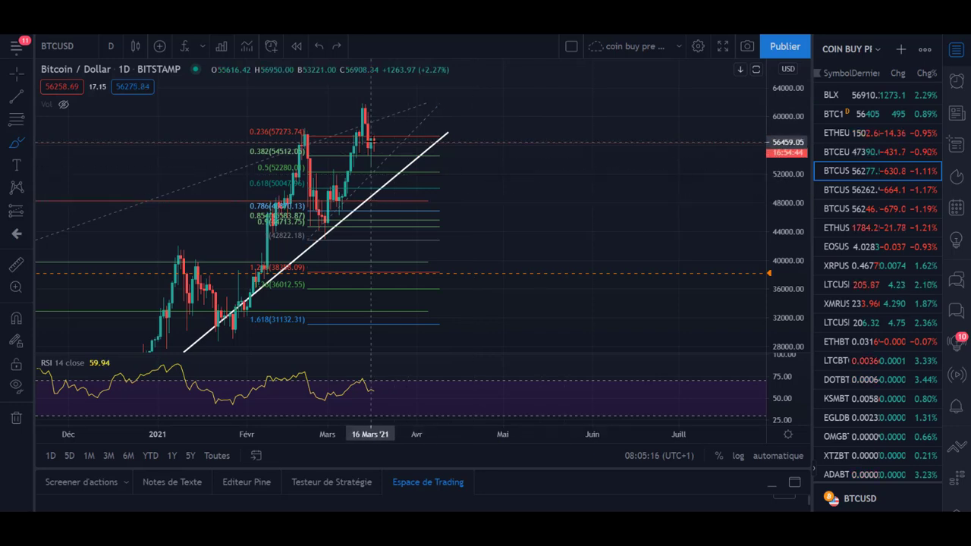
- Brush a head-and-shoulders projection after the latest candle, with a neckline near 54,000 and a breakdown to about 46,000
{"action": "left_click_drag", "start_coordinate": [372, 142], "coordinate": [382, 151]}
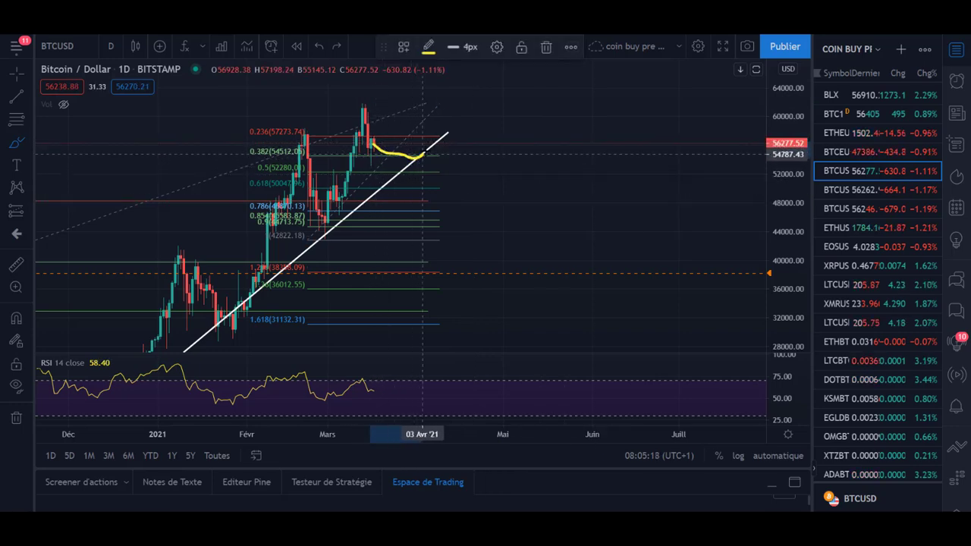
{"action": "mouse_move", "coordinate": [446, 135]}
{"action": "left_mouse_down"}
{"action": "mouse_move", "coordinate": [453, 125]}
{"action": "mouse_move", "coordinate": [511, 158]}
{"action": "left_mouse_up"}
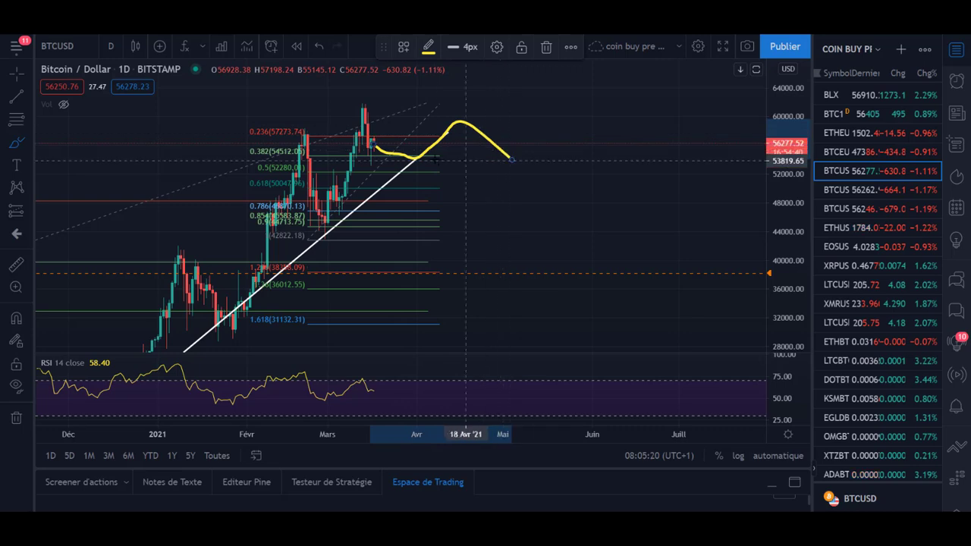
{"action": "left_click_drag", "start_coordinate": [442, 159], "coordinate": [483, 159]}
{"action": "left_click_drag", "start_coordinate": [393, 162], "coordinate": [433, 160]}
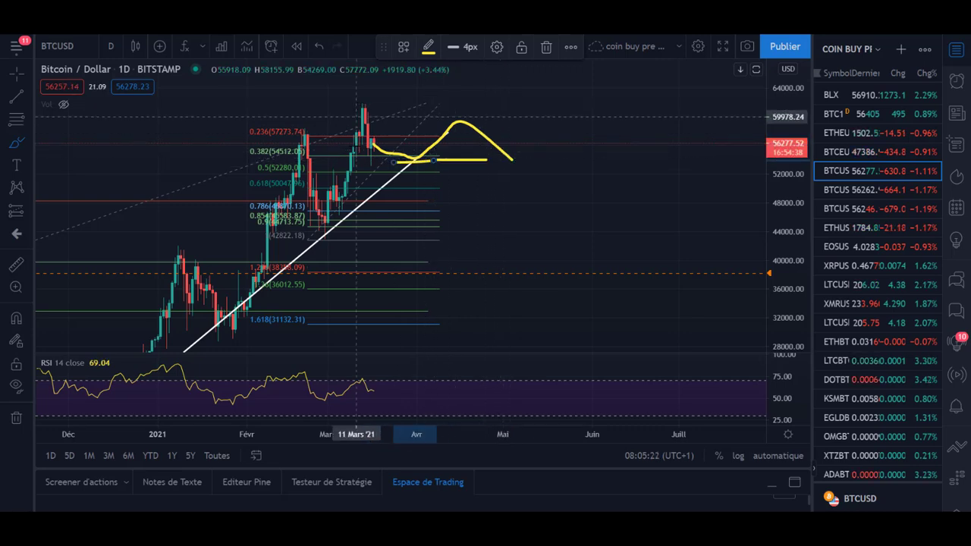
{"action": "mouse_move", "coordinate": [345, 191]}
{"action": "left_mouse_down"}
{"action": "mouse_move", "coordinate": [366, 114]}
{"action": "mouse_move", "coordinate": [396, 159]}
{"action": "left_mouse_up"}
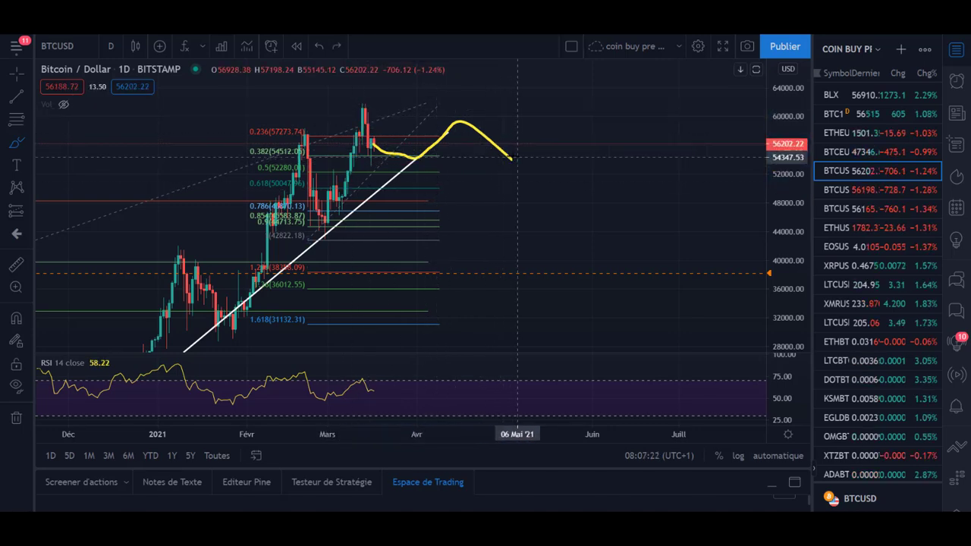
{"action": "left_click_drag", "start_coordinate": [510, 158], "coordinate": [527, 181]}
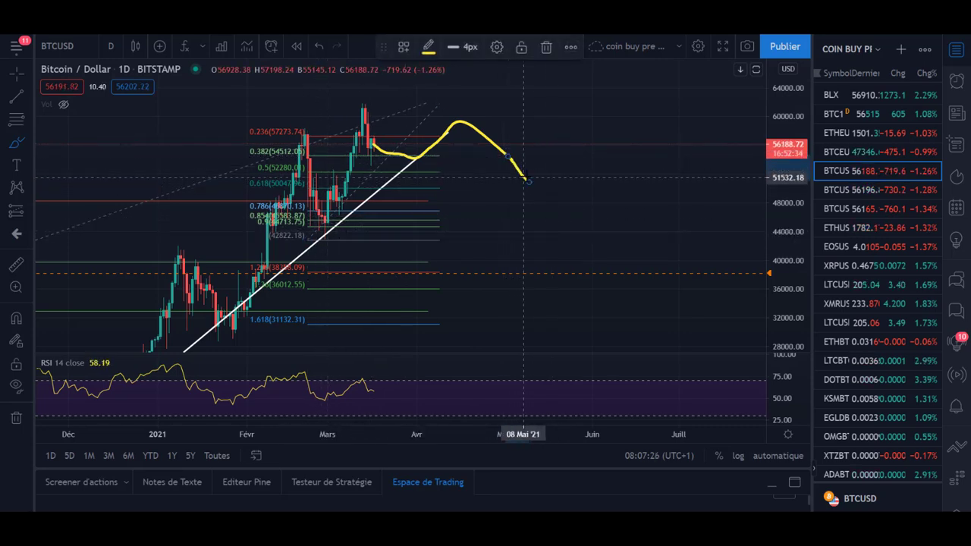
{"action": "left_click_drag", "start_coordinate": [535, 187], "coordinate": [547, 217]}
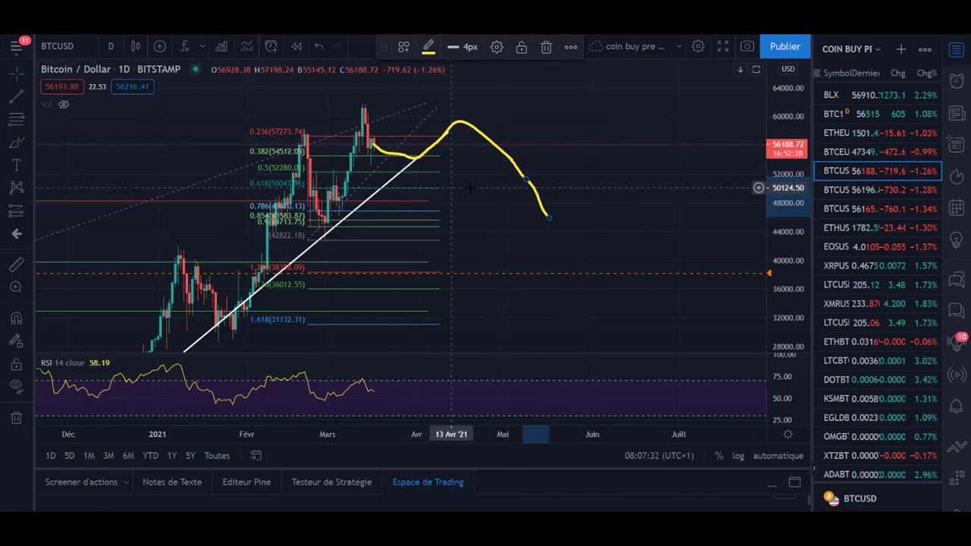
- Examine the projected path against the trend line and Fibonacci levels on the daily BTCUSD chart
{"action": "left_click_drag", "start_coordinate": [483, 189], "coordinate": [593, 195]}
{"action": "scroll", "coordinate": [460, 164], "scroll_direction": "up", "scroll_amount": 2}
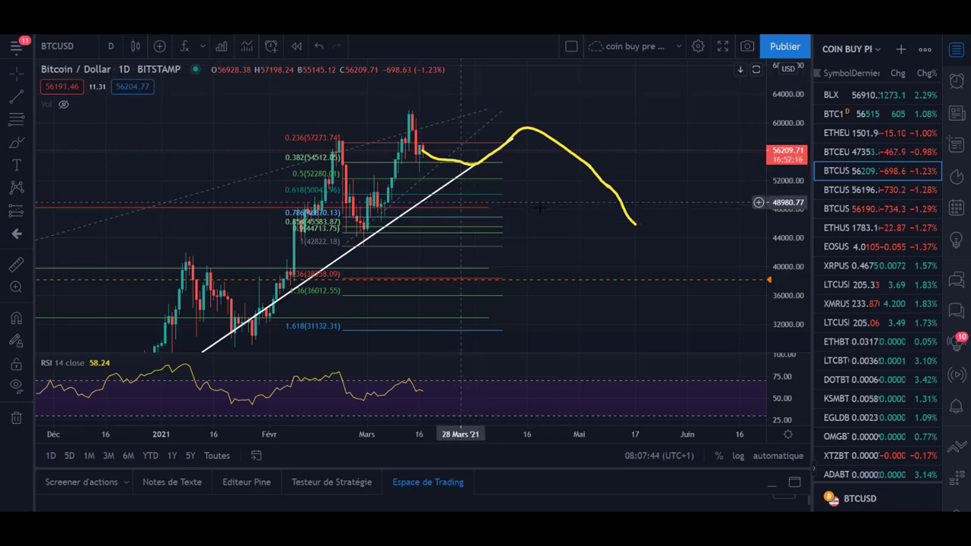
{"action": "left_click_drag", "start_coordinate": [537, 206], "coordinate": [615, 179]}
{"action": "left_click_drag", "start_coordinate": [541, 185], "coordinate": [577, 160]}
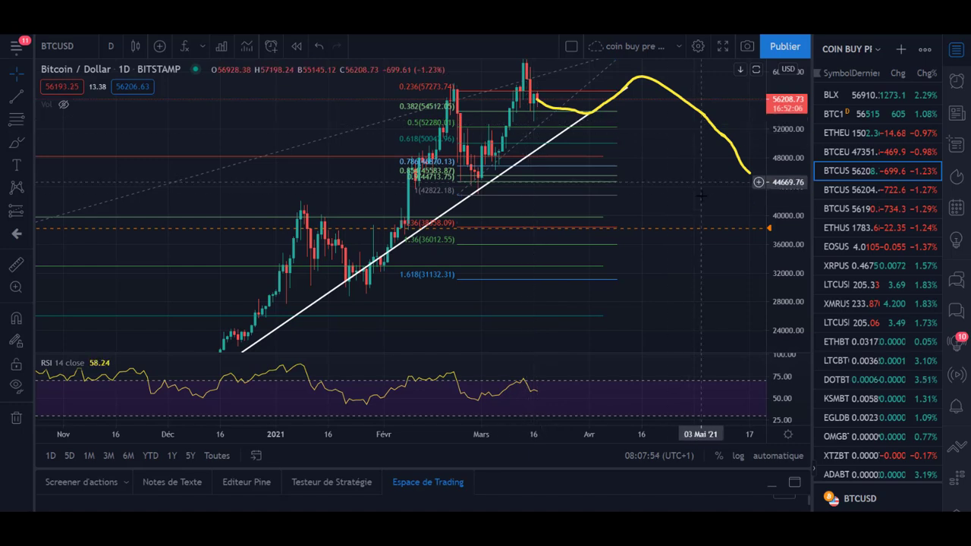
{"action": "left_click_drag", "start_coordinate": [680, 185], "coordinate": [677, 173]}
{"action": "left_click_drag", "start_coordinate": [798, 155], "coordinate": [795, 205]}
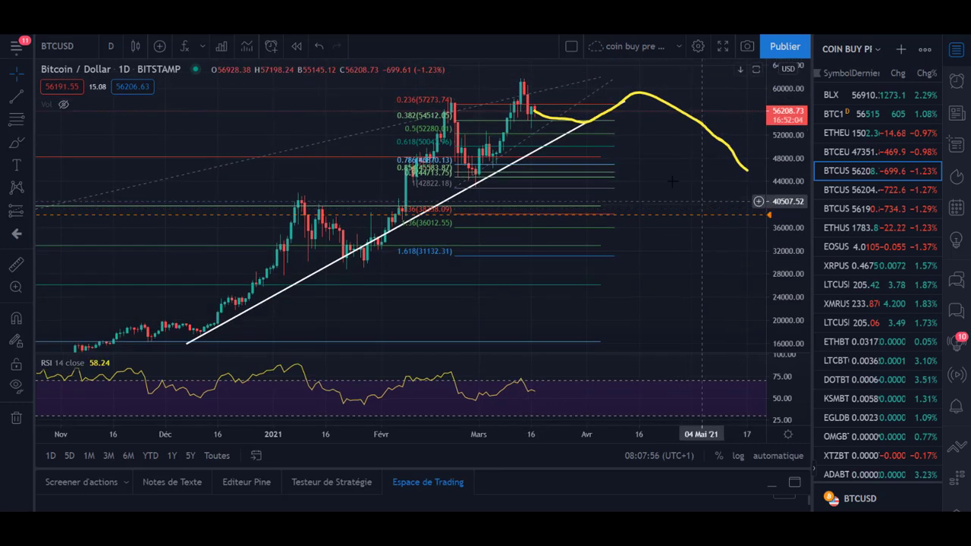
{"action": "scroll", "coordinate": [668, 241], "scroll_direction": "down", "scroll_amount": 5}
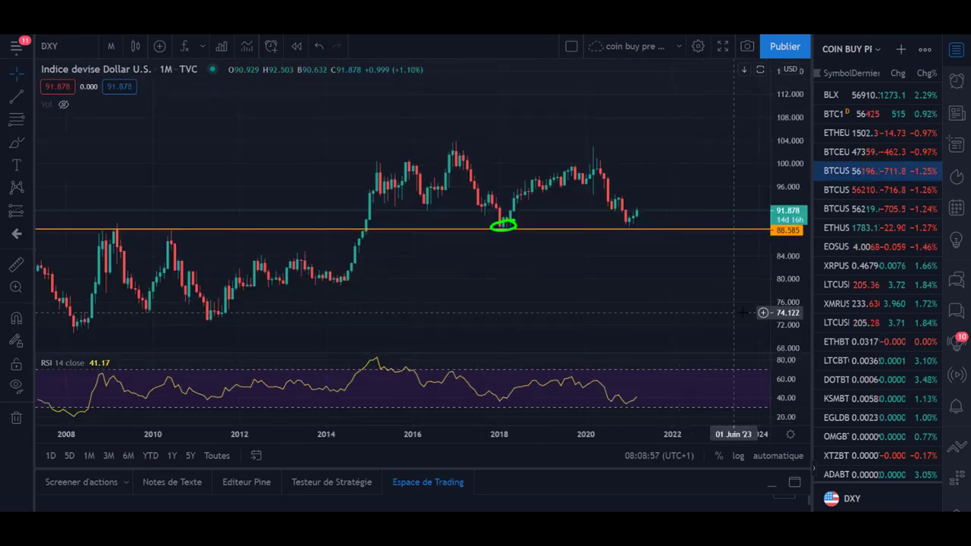
{"action": "left_click_drag", "start_coordinate": [771, 304], "coordinate": [750, 234]}
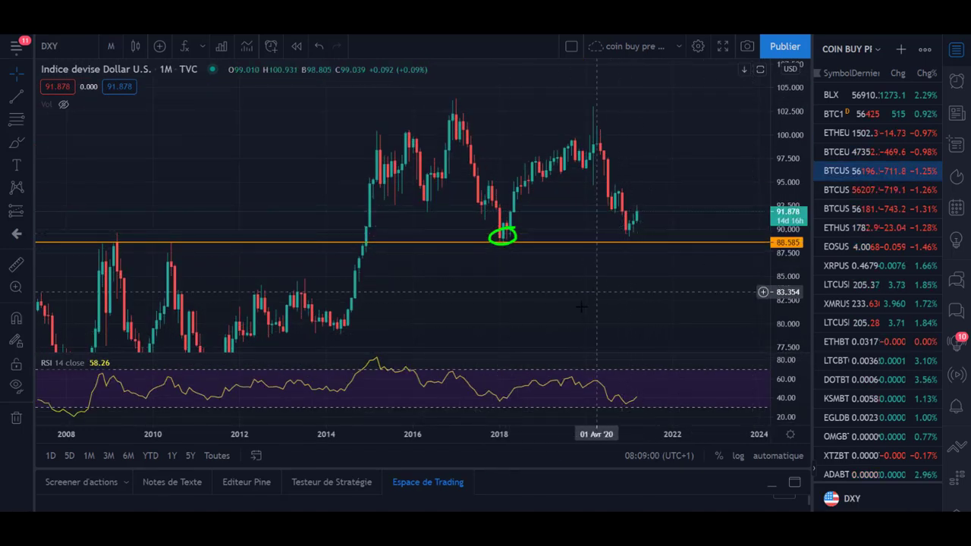
- Review the recent monthly DXY candles above the orange support line and switch the chart to the weekly interval
{"action": "left_click_drag", "start_coordinate": [598, 281], "coordinate": [543, 263]}
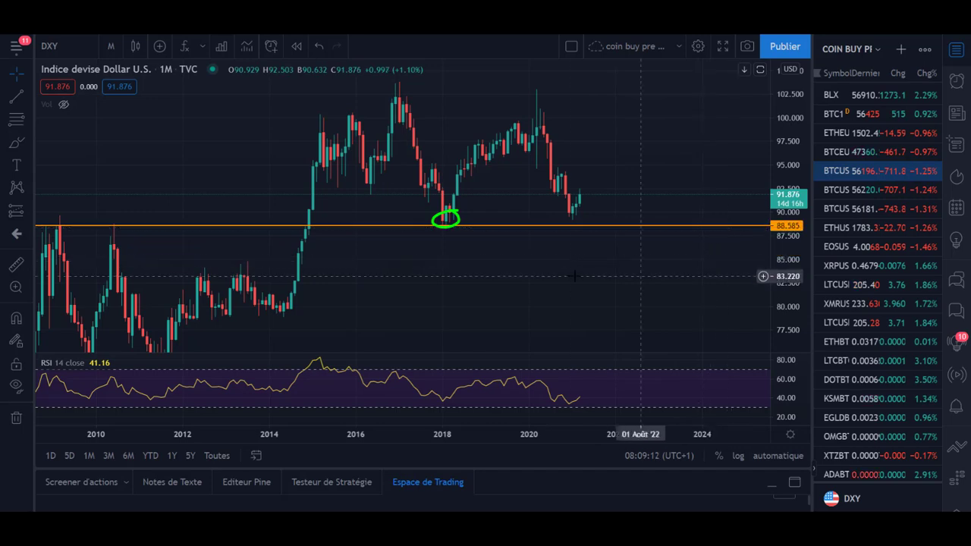
{"action": "left_click_drag", "start_coordinate": [509, 288], "coordinate": [548, 267]}
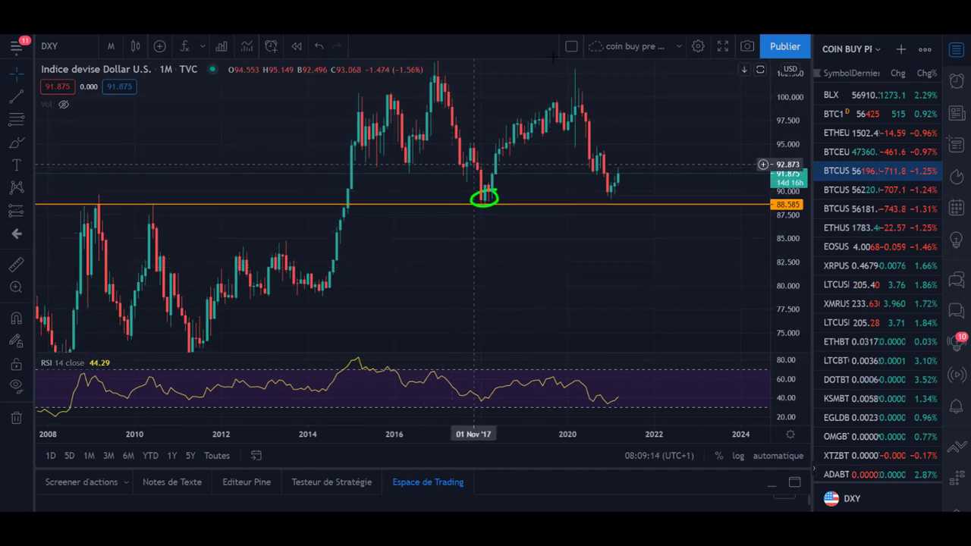
{"action": "left_click_drag", "start_coordinate": [624, 242], "coordinate": [570, 264]}
{"action": "scroll", "coordinate": [574, 250], "scroll_direction": "up", "scroll_amount": 3}
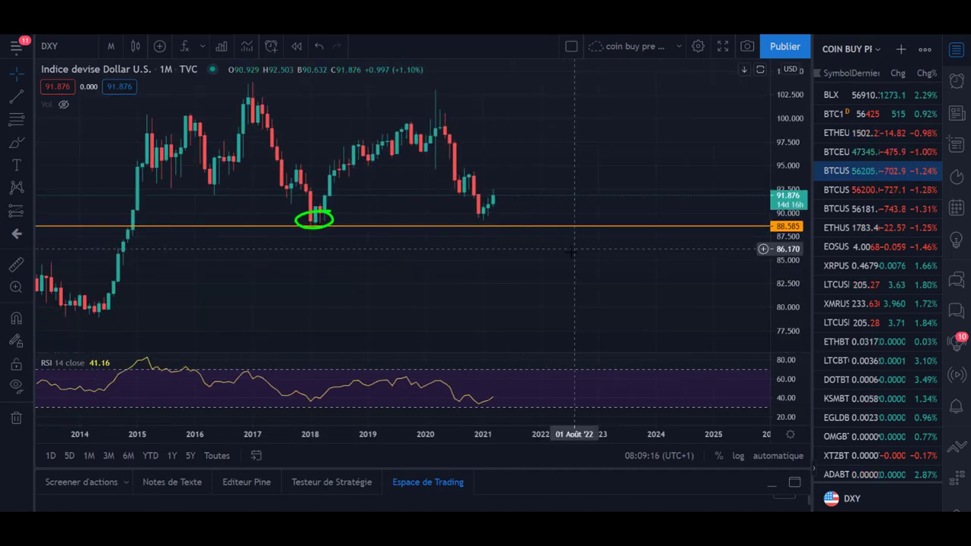
{"action": "left_click", "coordinate": [111, 46]}
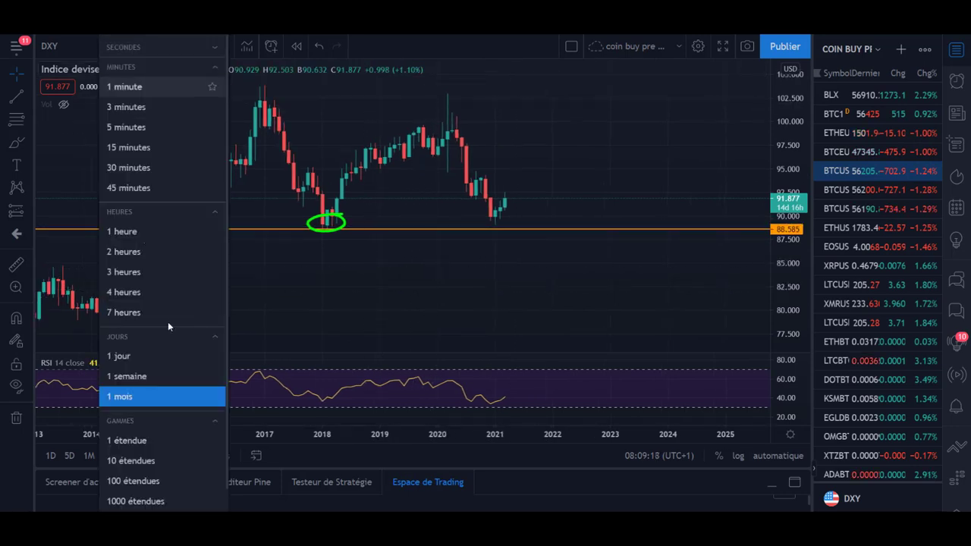
{"action": "left_click", "coordinate": [152, 376]}
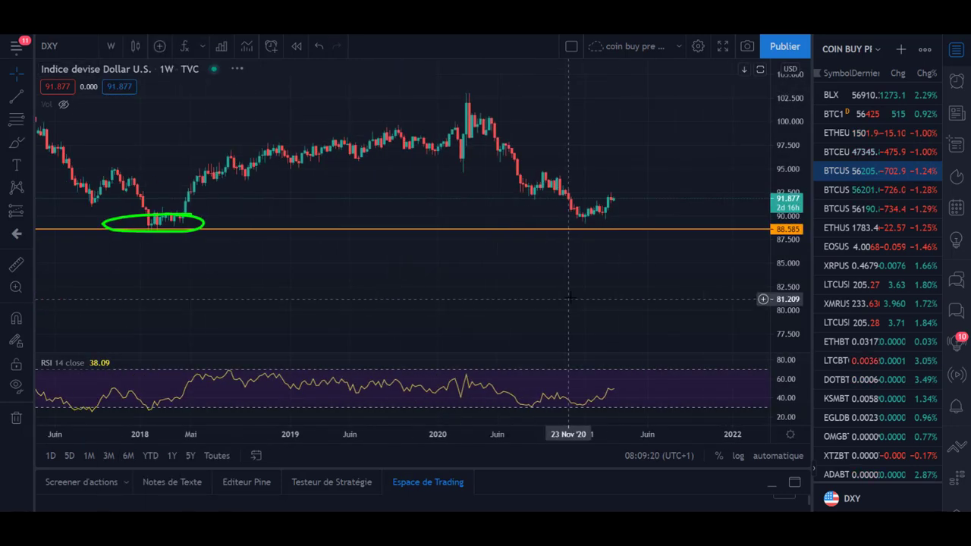
- Draw a Fibonacci retracement on the weekly DXY chart from the 2020 high at about 103.070 down to about 89.290
{"action": "scroll", "coordinate": [584, 211], "scroll_direction": "up", "scroll_amount": 3}
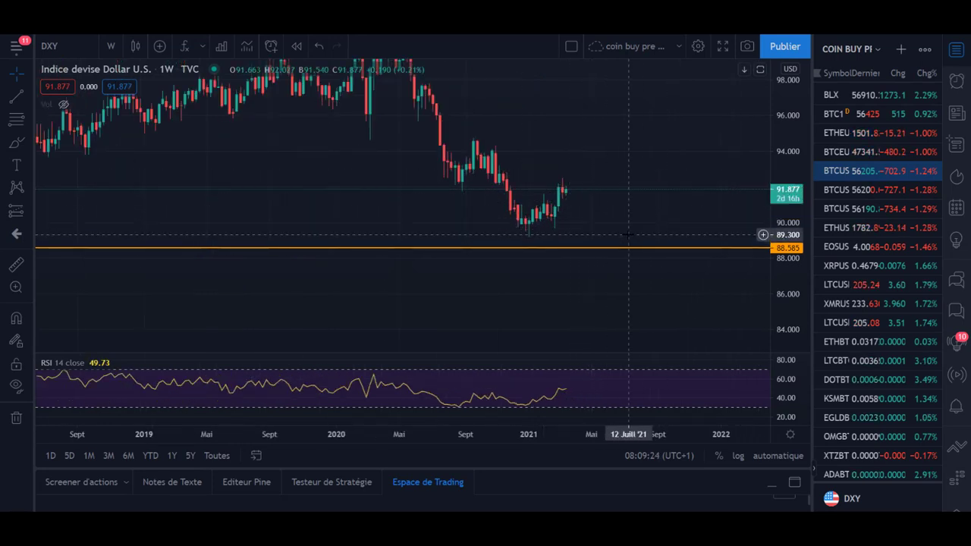
{"action": "left_click", "coordinate": [15, 119]}
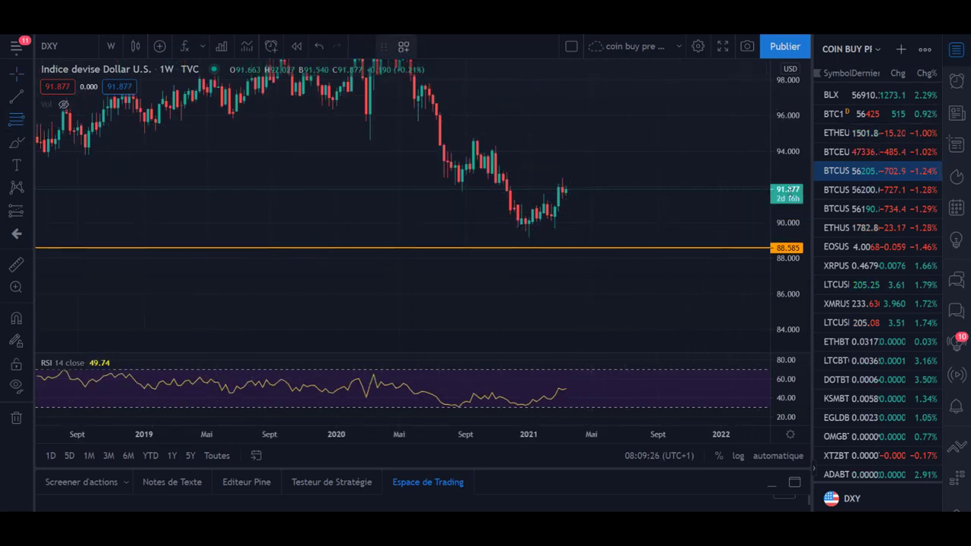
{"action": "left_click", "coordinate": [358, 78]}
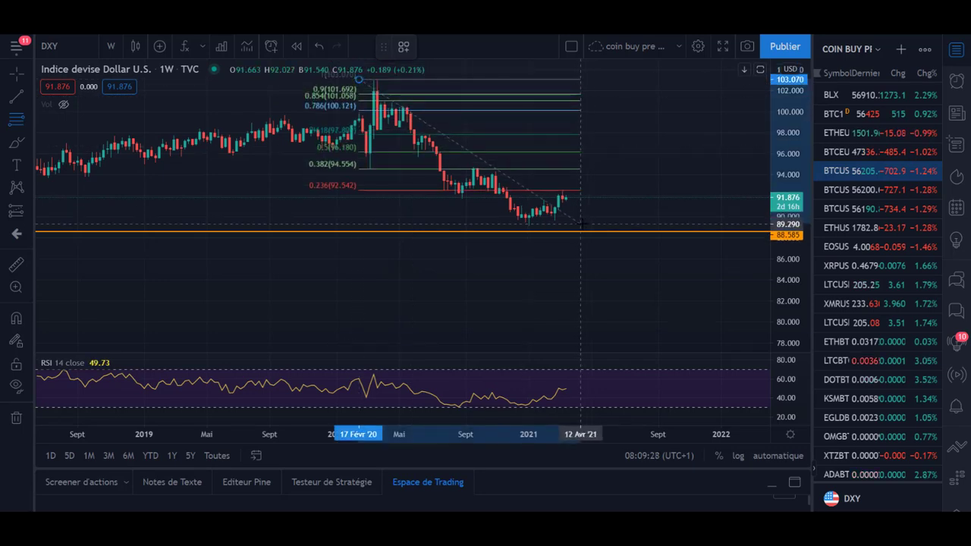
{"action": "left_click", "coordinate": [581, 223]}
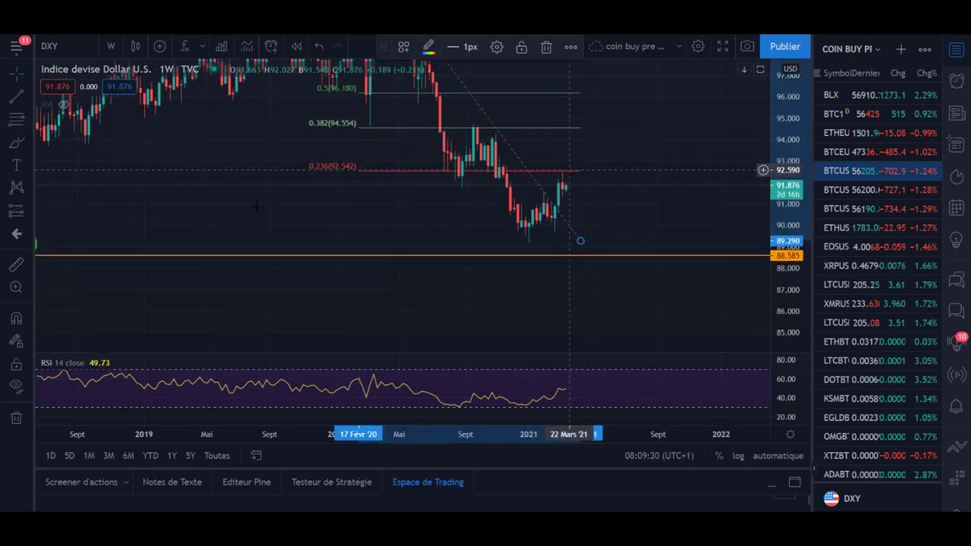
- Draw a rectangle around DXY's 0.382 level from about 94.302 to 94.715, spanning April to August 2021
{"action": "left_click", "coordinate": [29, 144]}
{"action": "left_click", "coordinate": [69, 220]}
{"action": "left_click", "coordinate": [581, 134]}
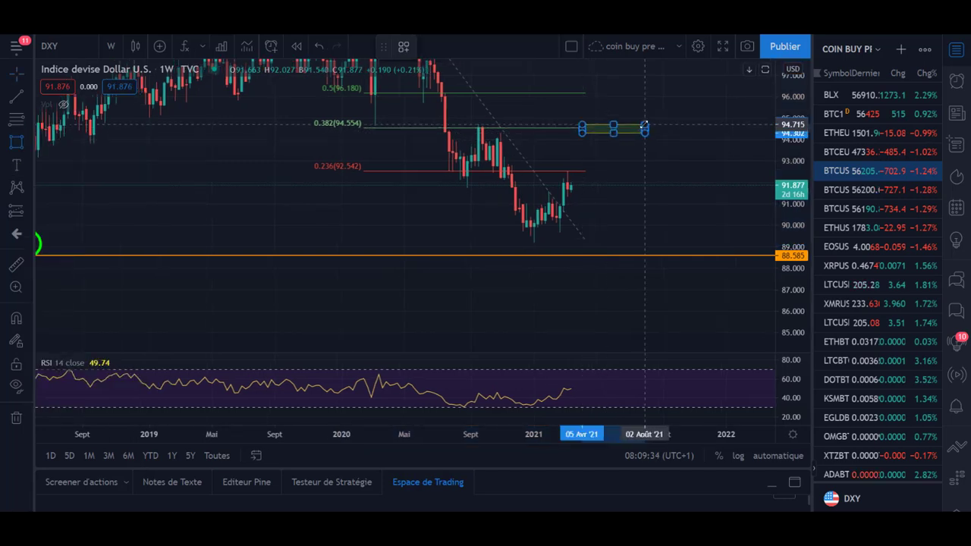
{"action": "left_click", "coordinate": [643, 125]}
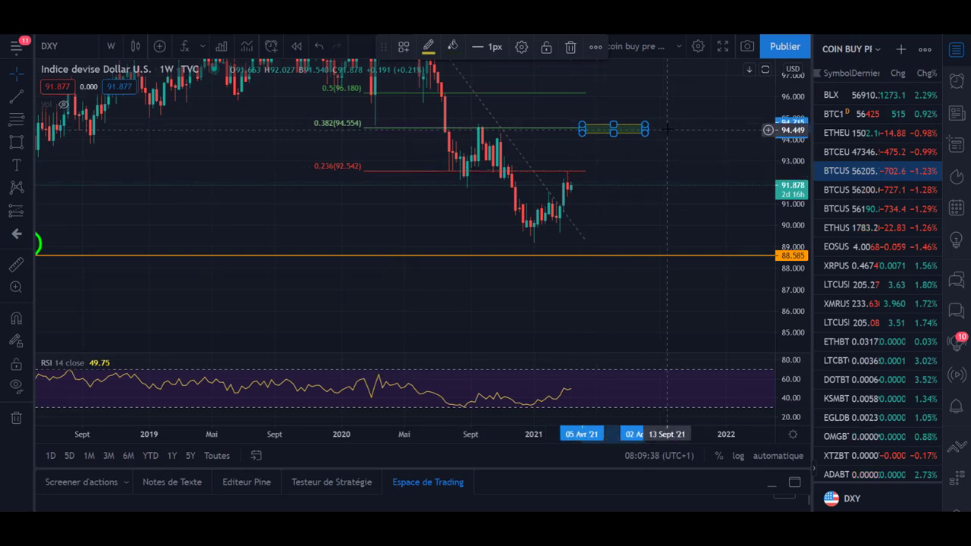
- Brush a short projected path on the DXY chart starting from the latest weekly candle
{"action": "left_click", "coordinate": [28, 144]}
{"action": "left_click", "coordinate": [48, 142]}
{"action": "left_click_drag", "start_coordinate": [573, 184], "coordinate": [582, 178]}
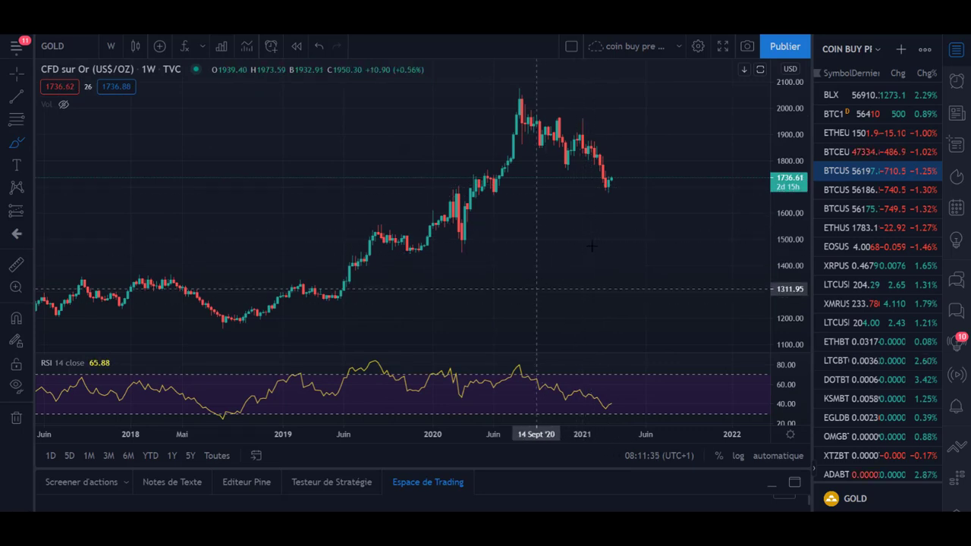
- Load the TVC SILVER (US$/OZ) chart and look at its recent weekly candles
{"action": "left_click_drag", "start_coordinate": [536, 286], "coordinate": [590, 247]}
{"action": "key", "text": "Delete"}
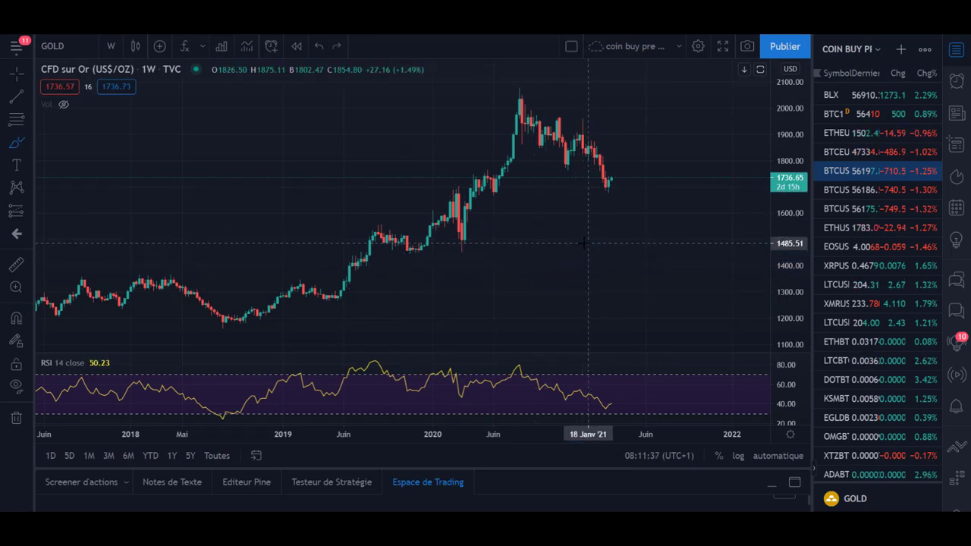
{"action": "left_click", "coordinate": [54, 43]}
{"action": "type", "text": "SILVER"}
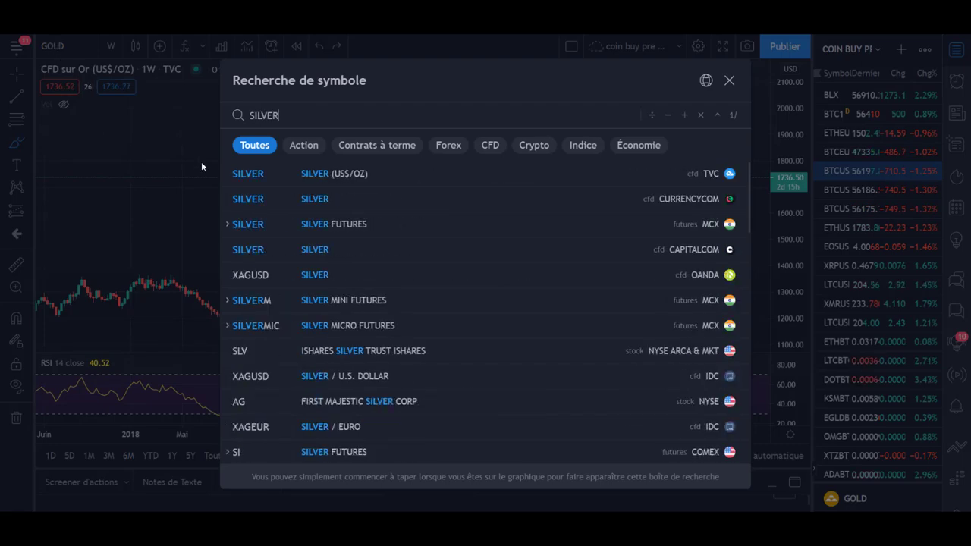
{"action": "left_click", "coordinate": [259, 173]}
{"action": "scroll", "coordinate": [604, 125], "scroll_direction": "up", "scroll_amount": 3}
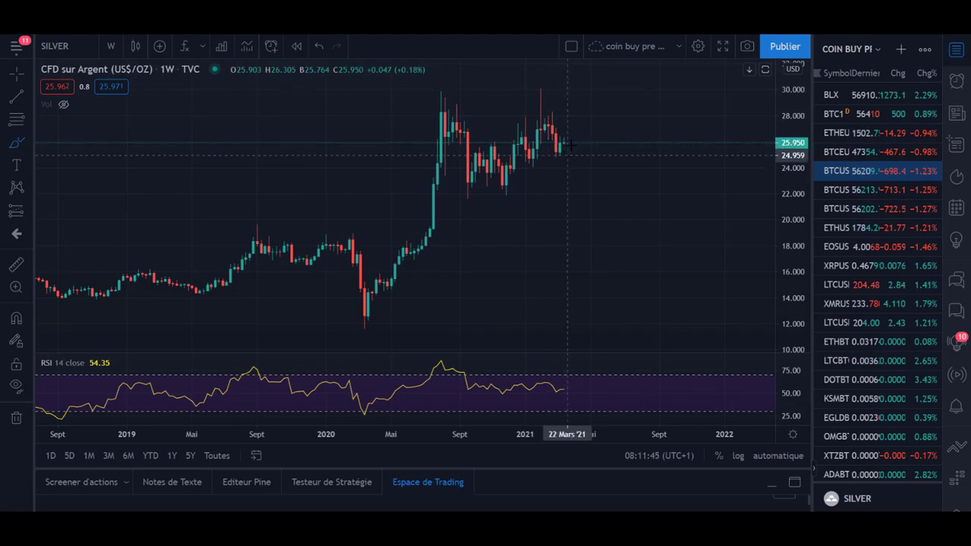
- Switch the chart back to TVC GOLD (US$/OZ)
{"action": "left_click", "coordinate": [79, 50]}
{"action": "type", "text": "GOLD"}
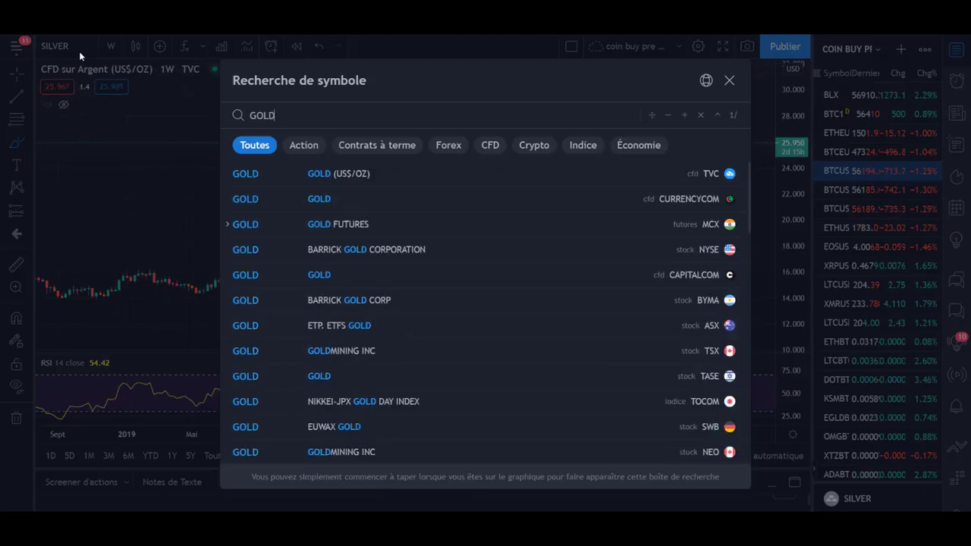
{"action": "left_click", "coordinate": [307, 173]}
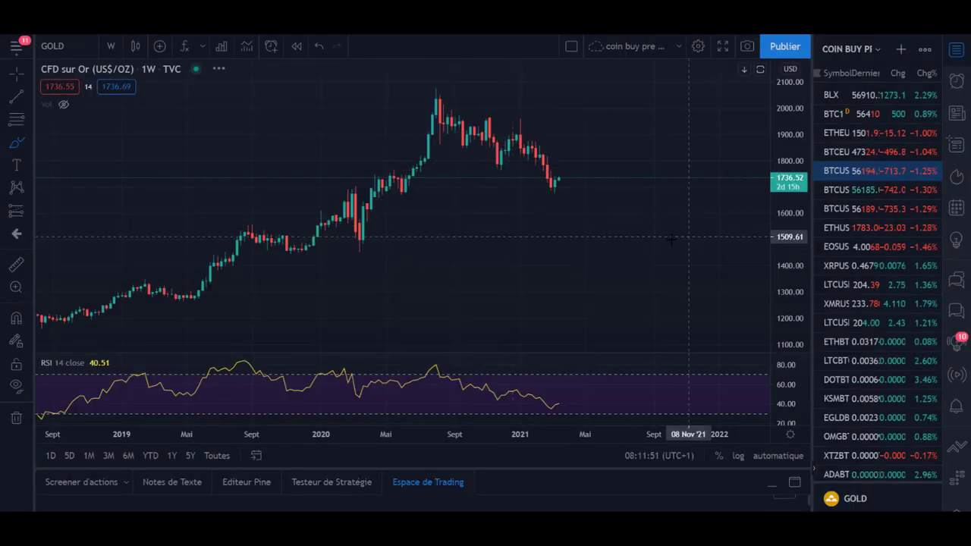
- Draw a Fibonacci retracement on the weekly gold chart from about 1044.31 in October 2016 up to the 2020 high at about 2076.04
{"action": "scroll", "coordinate": [644, 228], "scroll_direction": "down", "scroll_amount": 3}
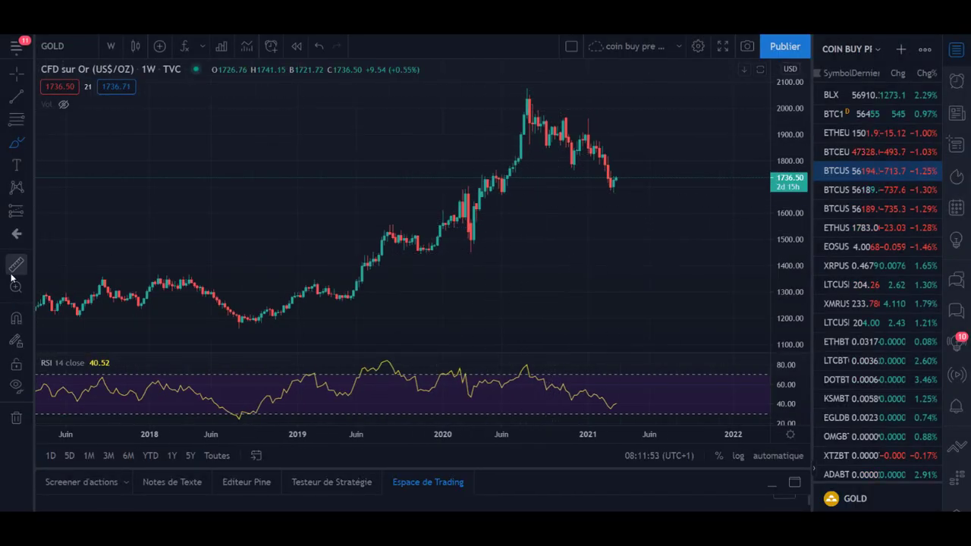
{"action": "scroll", "coordinate": [689, 290], "scroll_direction": "down", "scroll_amount": 5}
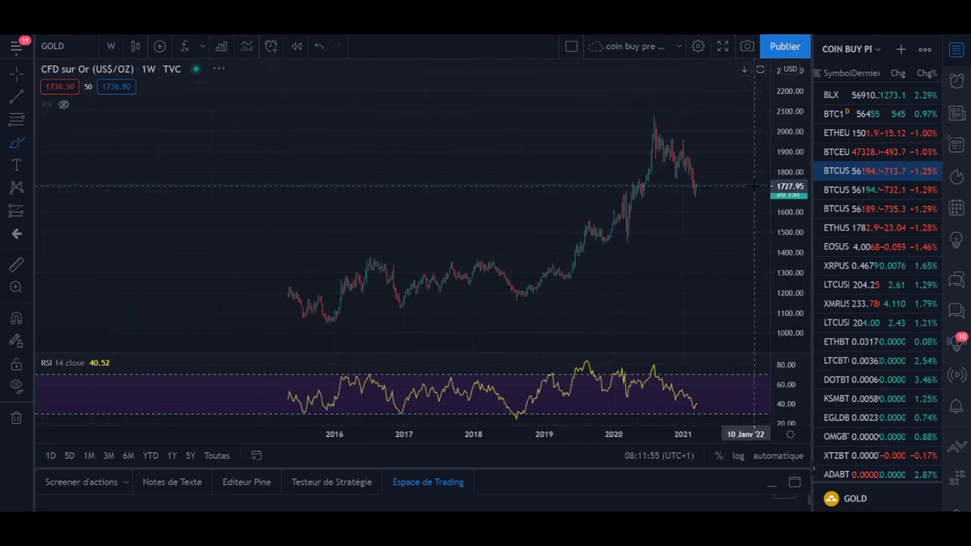
{"action": "scroll", "coordinate": [718, 271], "scroll_direction": "up", "scroll_amount": 3}
{"action": "left_click", "coordinate": [17, 120]}
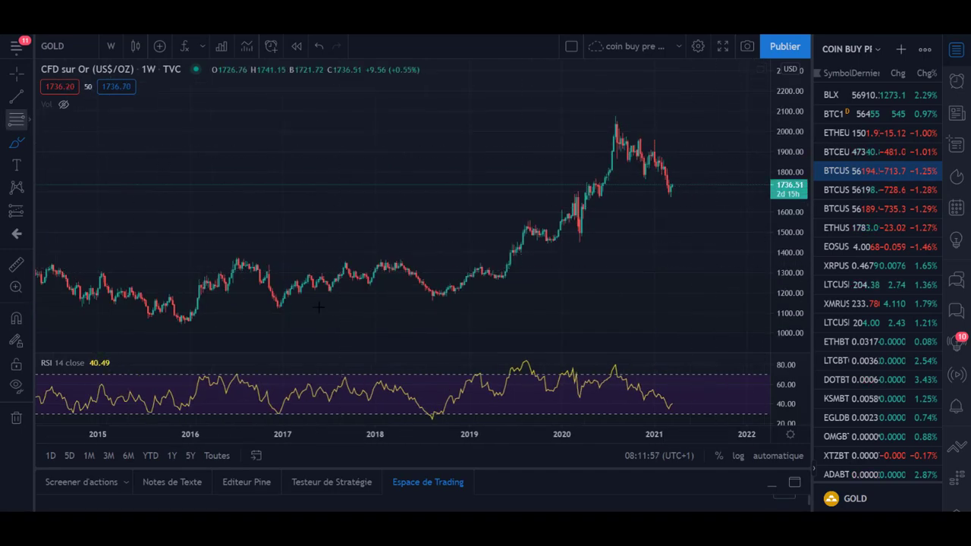
{"action": "scroll", "coordinate": [382, 344], "scroll_direction": "down", "scroll_amount": 5}
{"action": "scroll", "coordinate": [417, 353], "scroll_direction": "up", "scroll_amount": 1}
{"action": "left_click", "coordinate": [409, 324]}
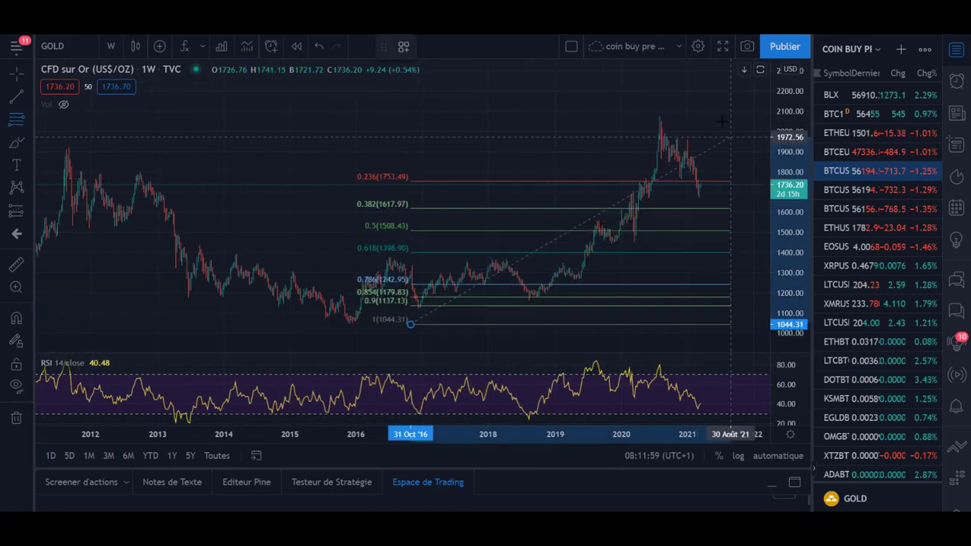
{"action": "left_click", "coordinate": [717, 116]}
{"action": "left_click_drag", "start_coordinate": [752, 232], "coordinate": [704, 221]}
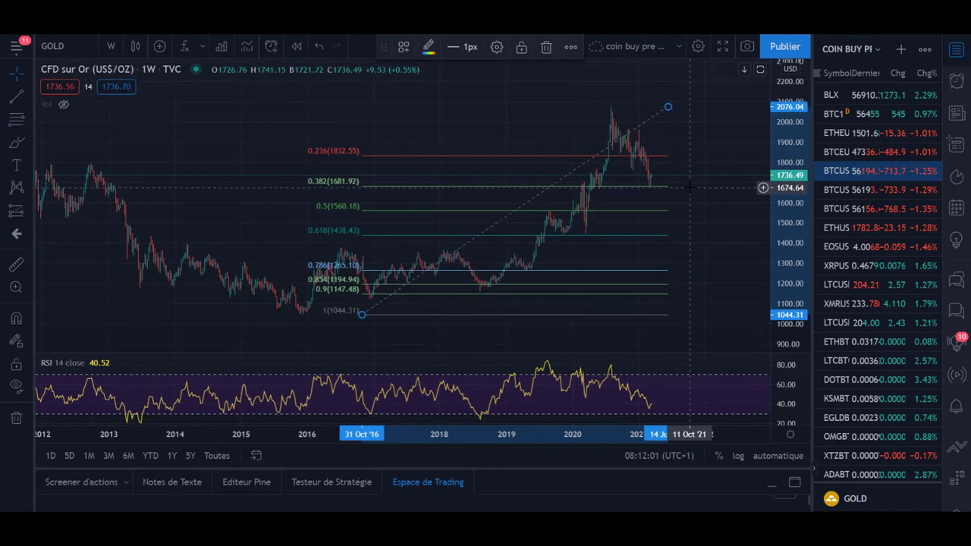
- Draw a second Fibonacci retracement on gold from the 2020 high at about 2075.96 down to about 1676.36
{"action": "scroll", "coordinate": [713, 196], "scroll_direction": "up", "scroll_amount": 3}
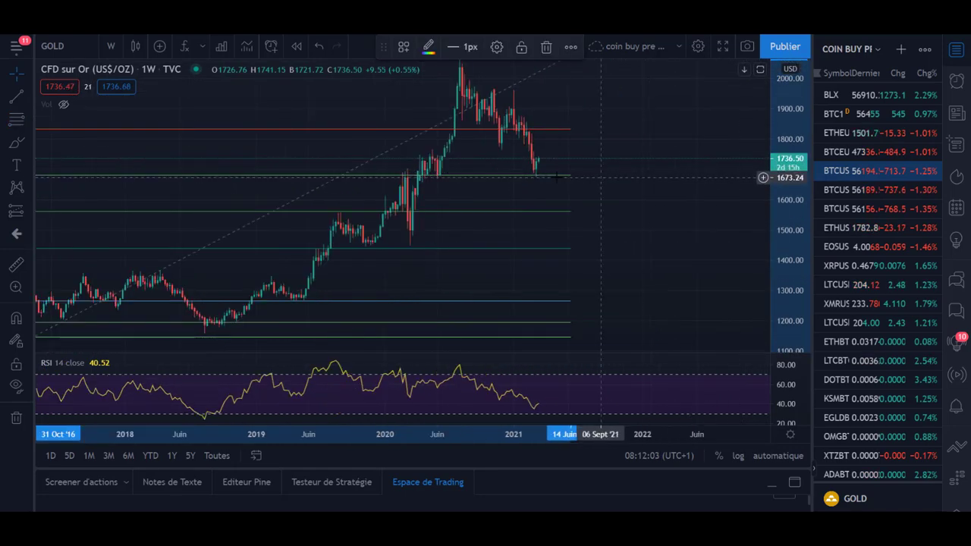
{"action": "scroll", "coordinate": [389, 225], "scroll_direction": "down", "scroll_amount": 1}
{"action": "left_click_drag", "start_coordinate": [101, 194], "coordinate": [207, 205]}
{"action": "scroll", "coordinate": [675, 208], "scroll_direction": "up", "scroll_amount": 4}
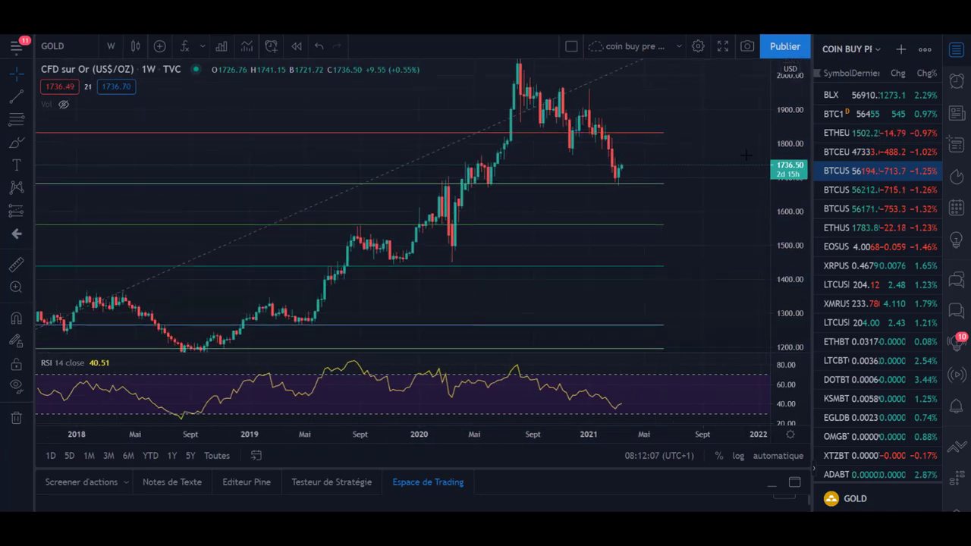
{"action": "left_click_drag", "start_coordinate": [634, 178], "coordinate": [439, 220]}
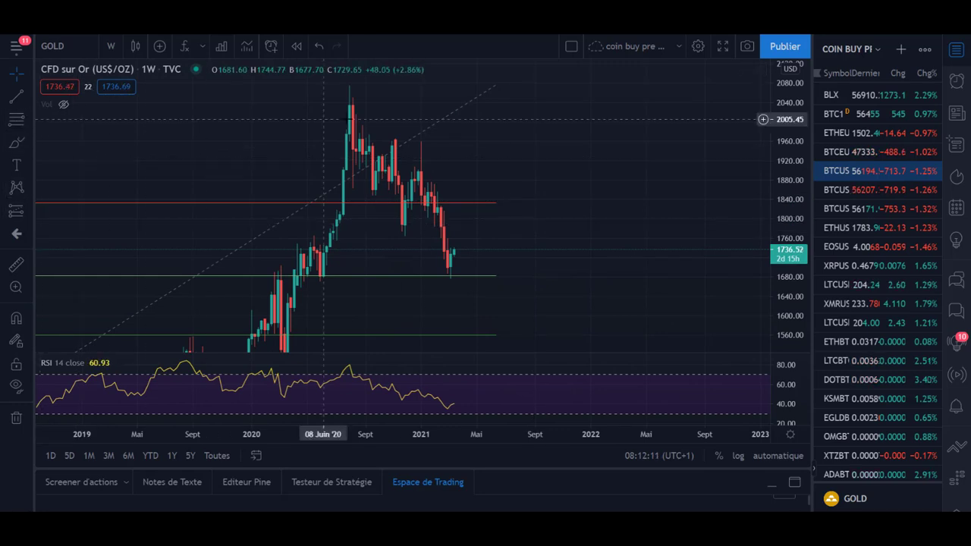
{"action": "left_click", "coordinate": [344, 85]}
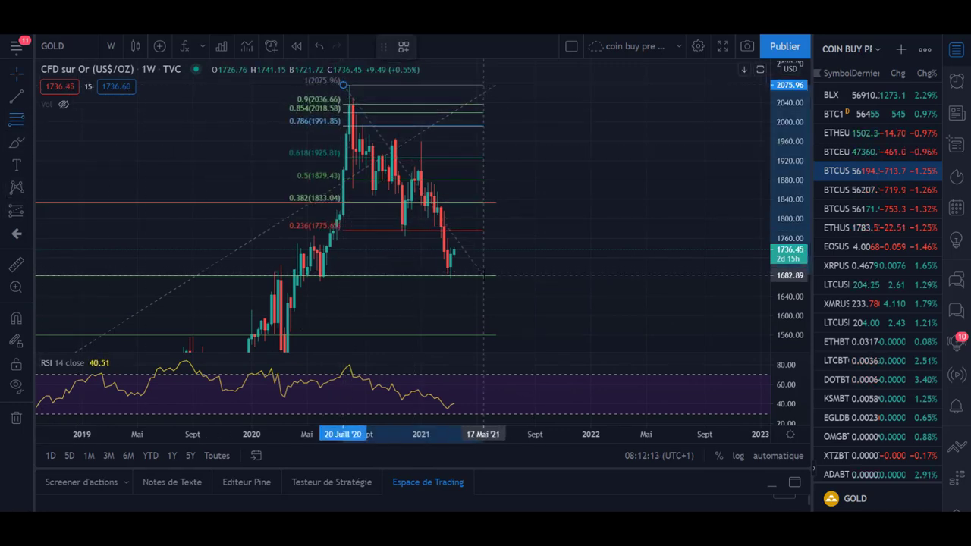
{"action": "left_click", "coordinate": [470, 279]}
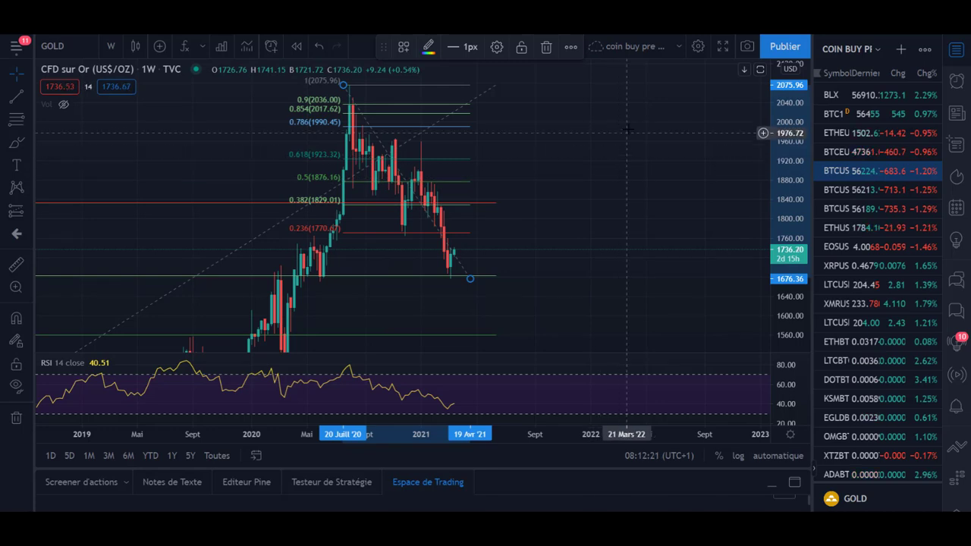
- Brush a rising projected path on the gold chart from the latest candle up to about 2210 in September 2022
{"action": "left_click_drag", "start_coordinate": [777, 156], "coordinate": [777, 183]}
{"action": "left_click_drag", "start_coordinate": [624, 199], "coordinate": [559, 240]}
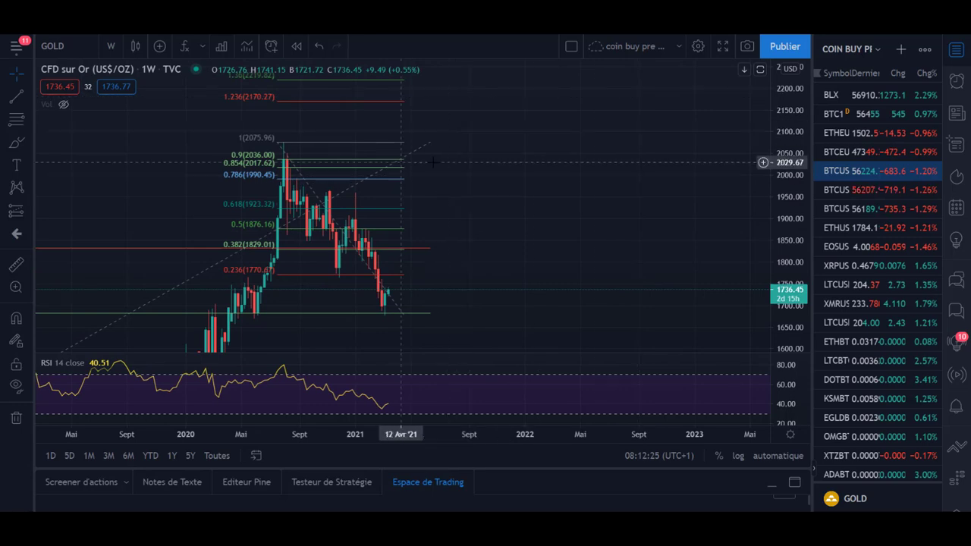
{"action": "left_click", "coordinate": [17, 142]}
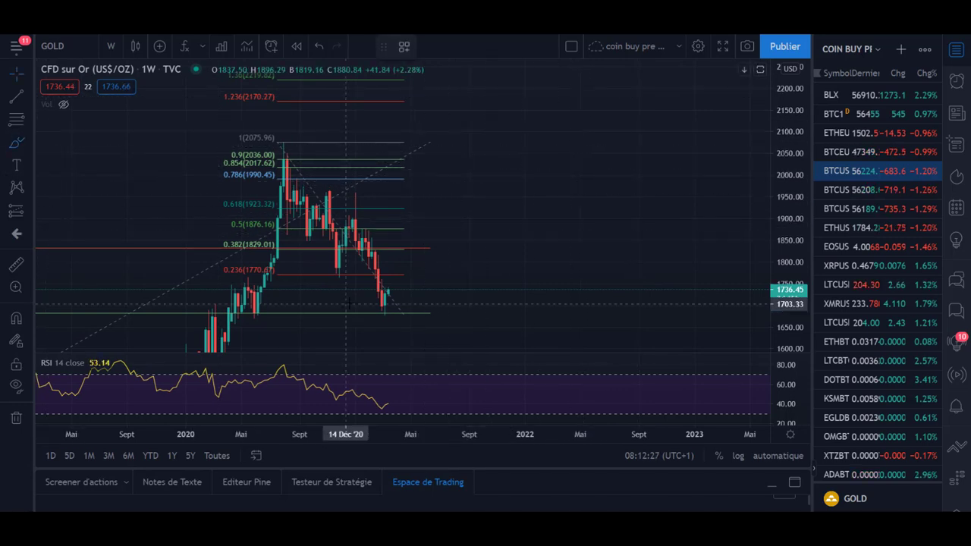
{"action": "mouse_move", "coordinate": [381, 305]}
{"action": "left_mouse_down"}
{"action": "mouse_move", "coordinate": [480, 205]}
{"action": "mouse_move", "coordinate": [639, 84]}
{"action": "left_mouse_up"}
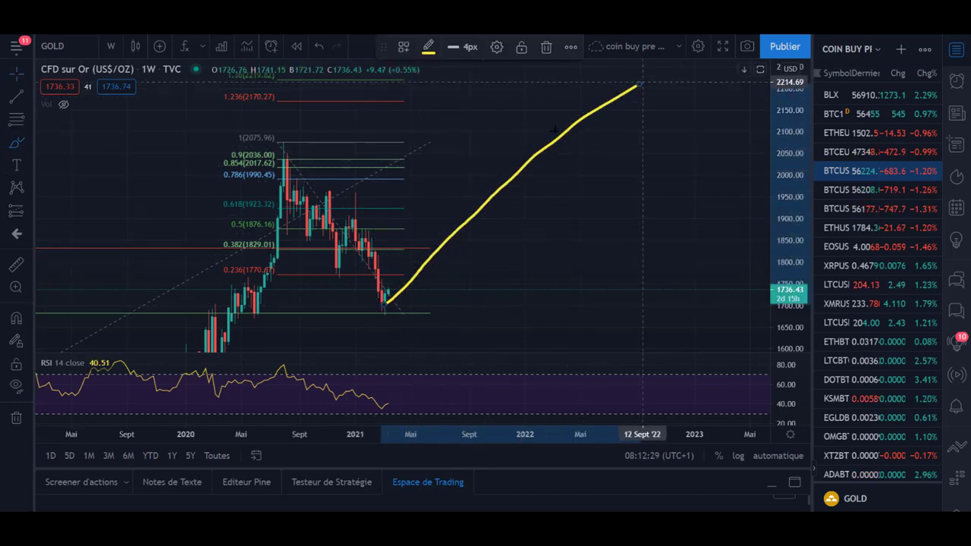
- Brush a horizontal mark at gold's 2020 high, trace the 2020 rise and decline, and mark the same level across the projected path
{"action": "left_click_drag", "start_coordinate": [270, 144], "coordinate": [336, 144]}
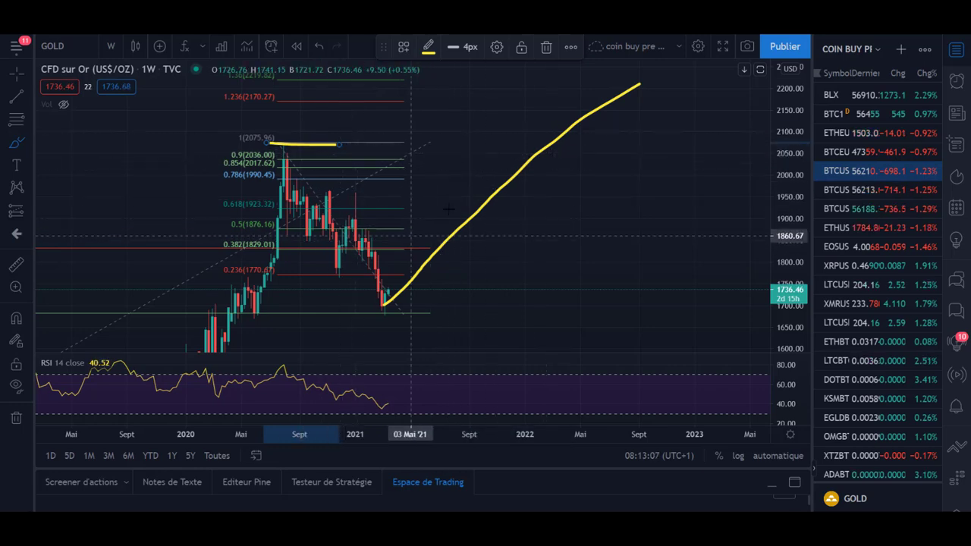
{"action": "scroll", "coordinate": [531, 220], "scroll_direction": "down", "scroll_amount": 1}
{"action": "scroll", "coordinate": [486, 204], "scroll_direction": "up", "scroll_amount": 1}
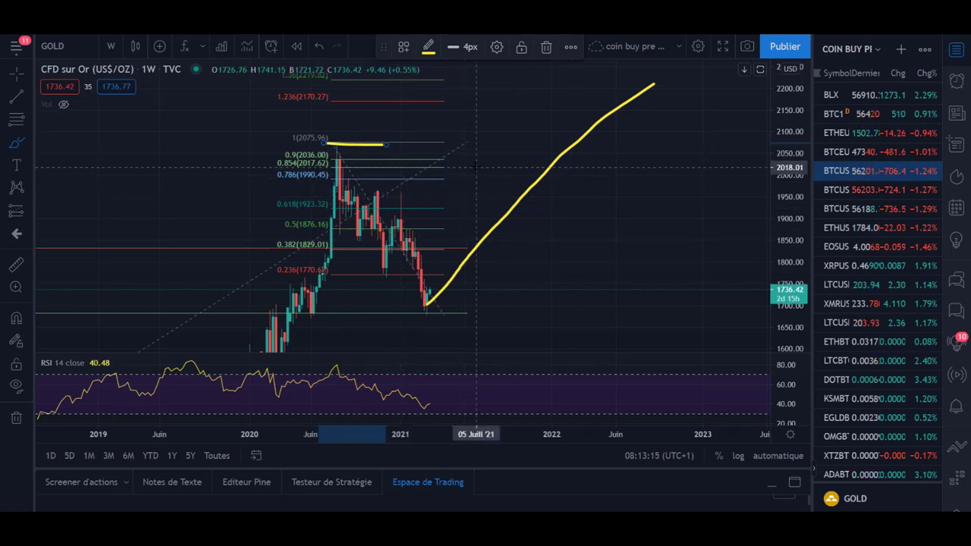
{"action": "scroll", "coordinate": [415, 228], "scroll_direction": "down", "scroll_amount": 1}
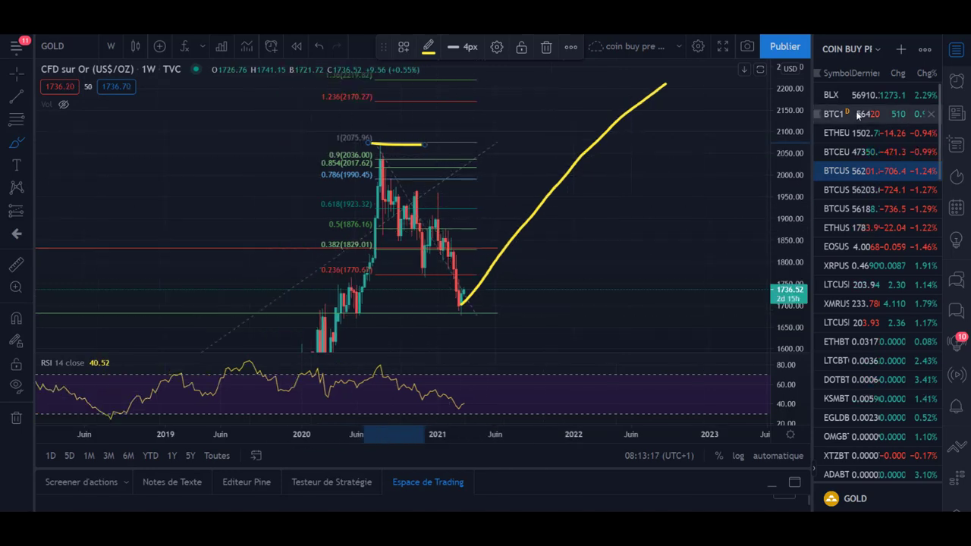
{"action": "left_click_drag", "start_coordinate": [798, 131], "coordinate": [794, 156]}
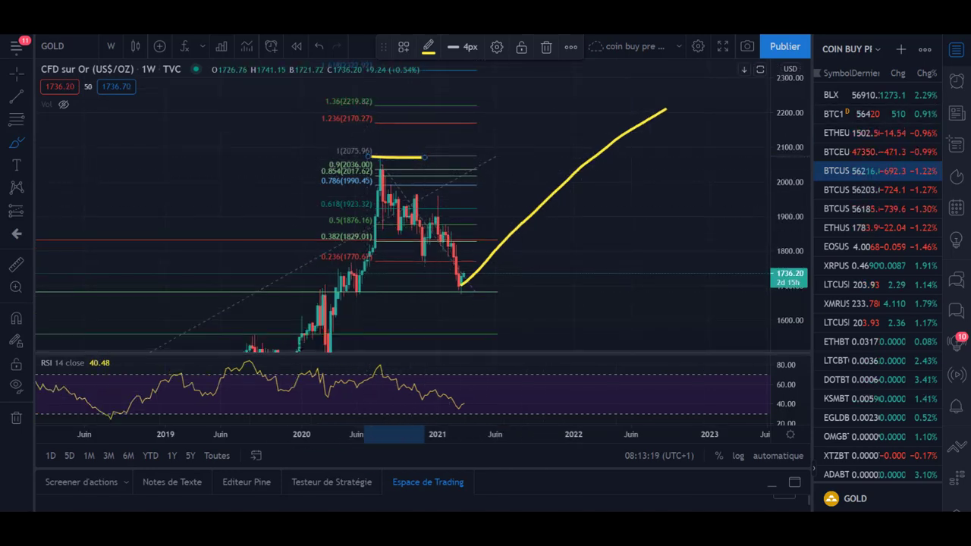
{"action": "mouse_move", "coordinate": [334, 285]}
{"action": "left_mouse_down"}
{"action": "mouse_move", "coordinate": [385, 159]}
{"action": "mouse_move", "coordinate": [462, 286]}
{"action": "left_mouse_up"}
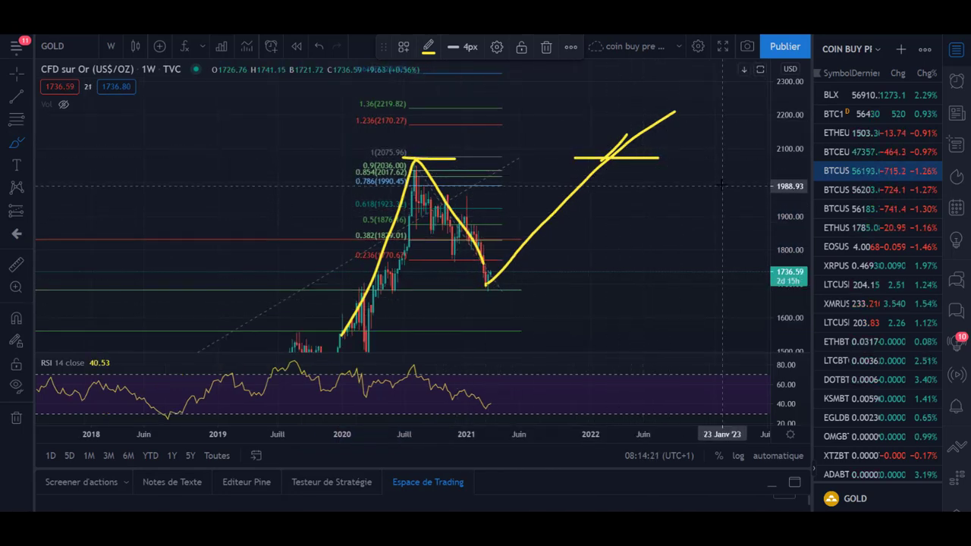
- Switch the chart to the ETHBTC pair
{"action": "left_click", "coordinate": [70, 48]}
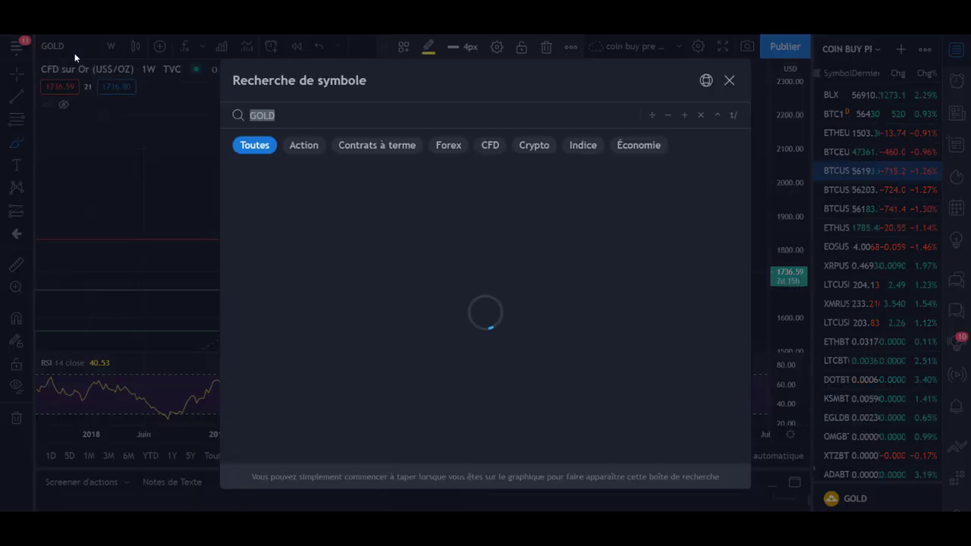
{"action": "type", "text": "ETBTC"}
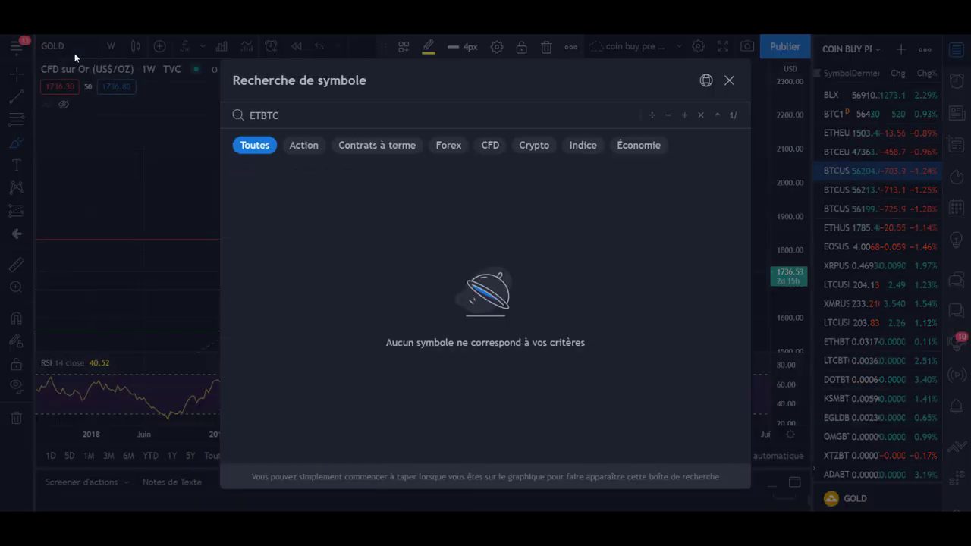
{"action": "key", "text": "BackSpace"}
{"action": "key", "text": "BackSpace"}
{"action": "type", "text": "HBTC"}
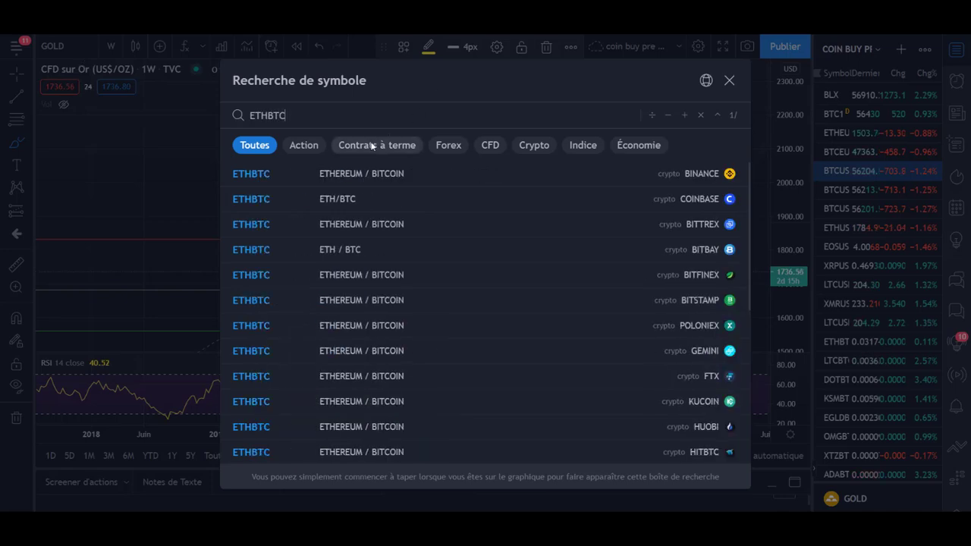
{"action": "key", "text": "Return"}
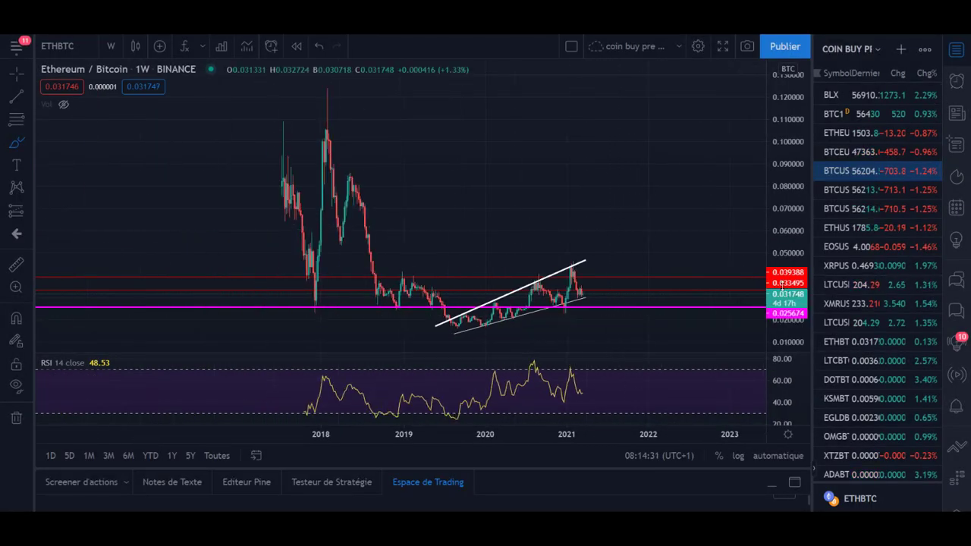
- Brush an extension of ETHBTC's upper white trend line and a rising path from the latest candle toward it
{"action": "left_click", "coordinate": [7, 79]}
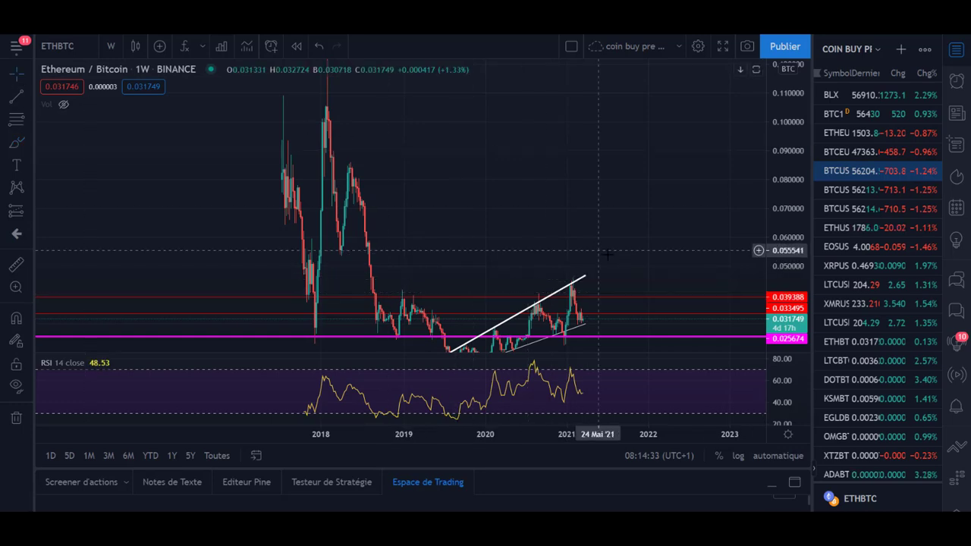
{"action": "left_click_drag", "start_coordinate": [598, 249], "coordinate": [546, 219]}
{"action": "scroll", "coordinate": [522, 298], "scroll_direction": "up", "scroll_amount": 2}
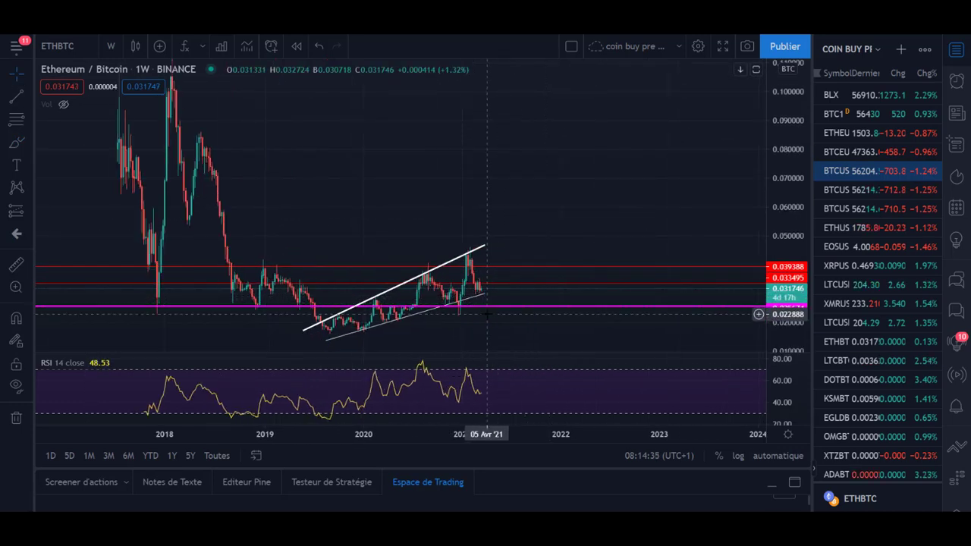
{"action": "scroll", "coordinate": [523, 300], "scroll_direction": "up", "scroll_amount": 2}
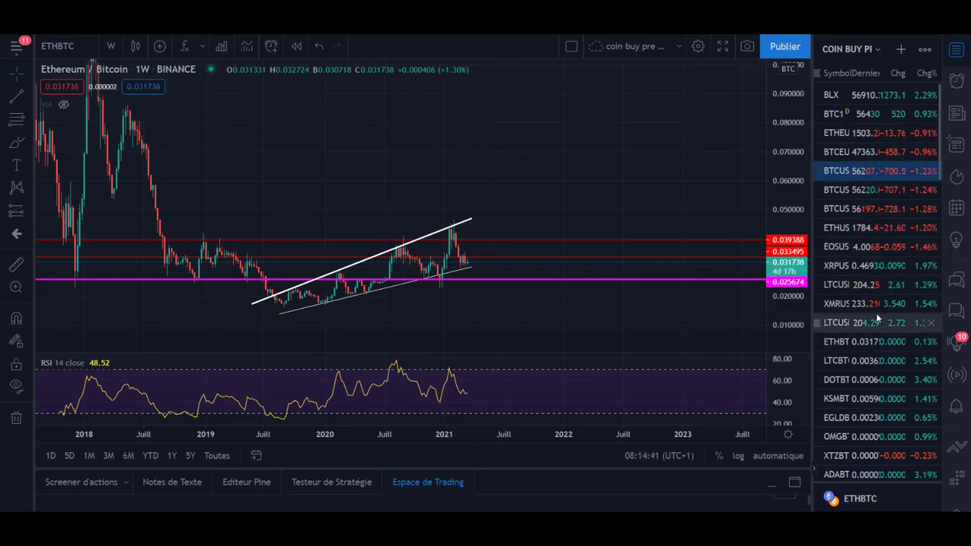
{"action": "left_click", "coordinate": [15, 144]}
{"action": "mouse_move", "coordinate": [473, 265]}
{"action": "left_mouse_down"}
{"action": "mouse_move", "coordinate": [500, 238]}
{"action": "mouse_move", "coordinate": [514, 199]}
{"action": "left_mouse_up"}
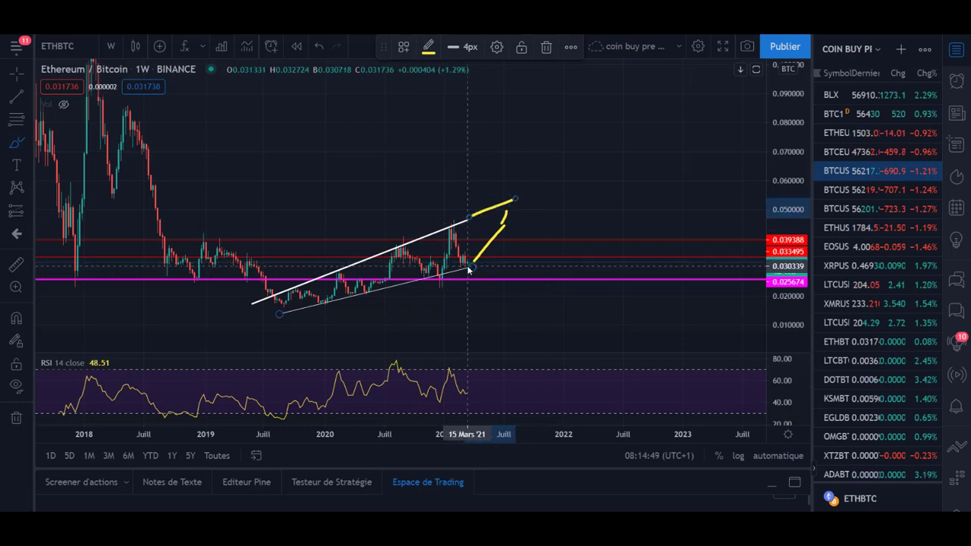
- Sketch a dip below ETHBTC's lower trend line with alternative rebound and decline paths, and undo all the brush strokes
{"action": "left_click_drag", "start_coordinate": [467, 264], "coordinate": [479, 274]}
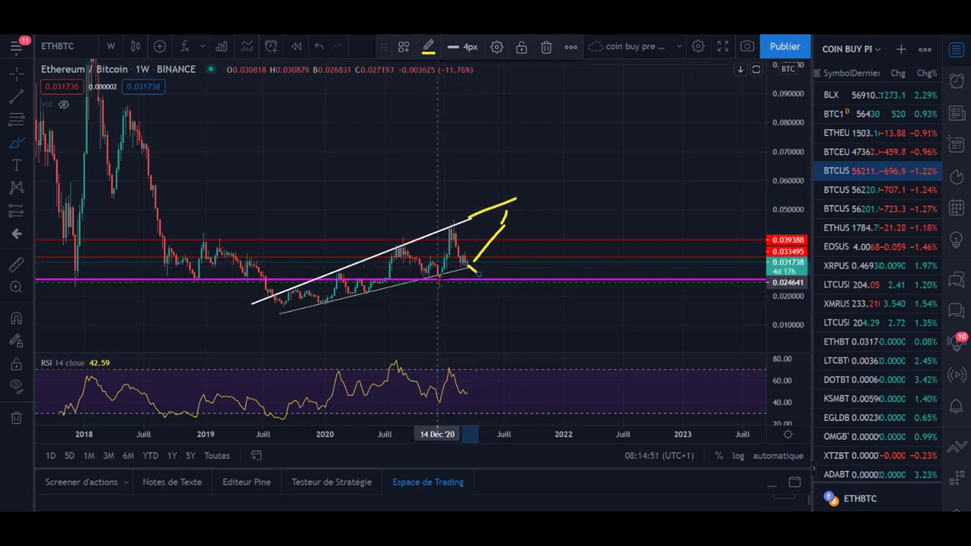
{"action": "scroll", "coordinate": [442, 280], "scroll_direction": "up", "scroll_amount": 2}
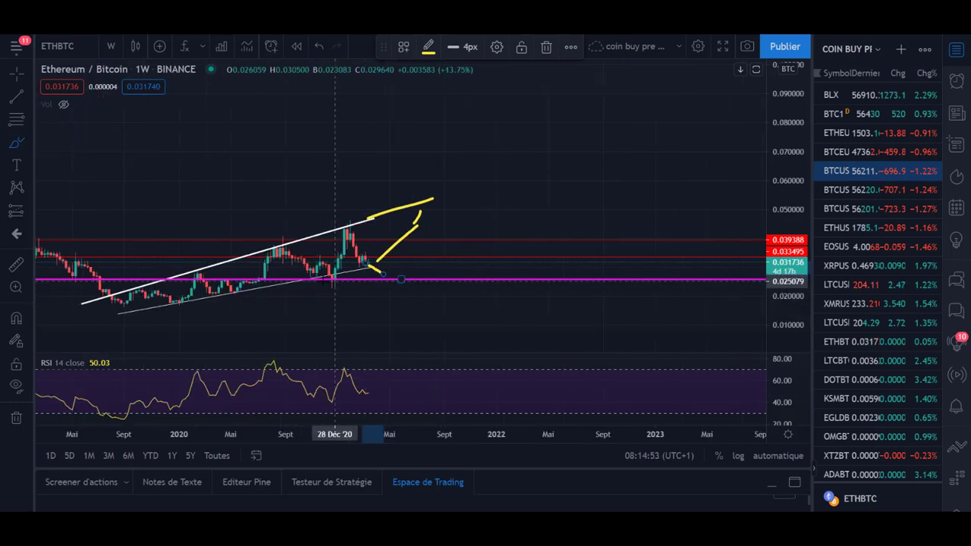
{"action": "left_click_drag", "start_coordinate": [379, 271], "coordinate": [411, 225]}
{"action": "left_click_drag", "start_coordinate": [372, 266], "coordinate": [407, 298]}
{"action": "key", "text": "ctrl+z"}
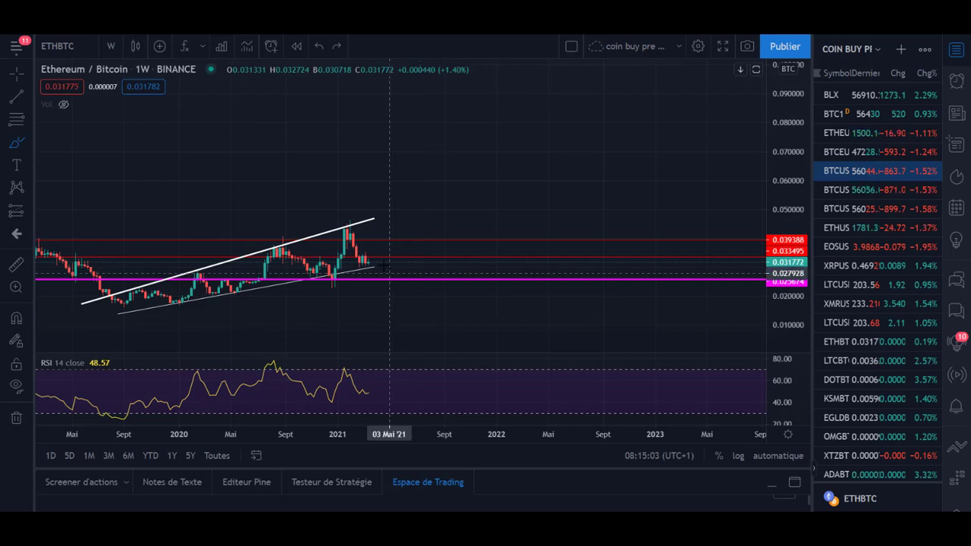
- Switch the chart to the TOTAL2/BTCUSD ratio
{"action": "scroll", "coordinate": [182, 261], "scroll_direction": "down", "scroll_amount": 3}
{"action": "left_click", "coordinate": [54, 46]}
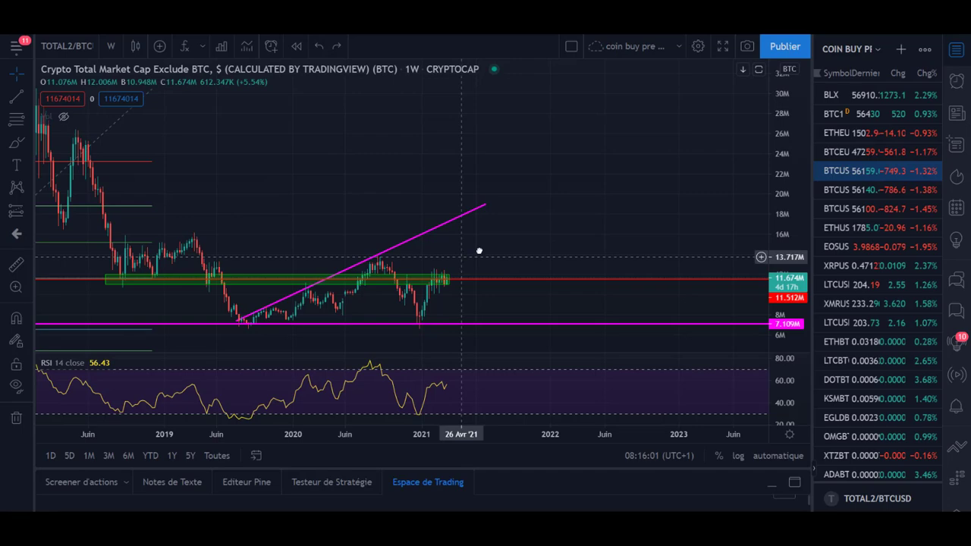
- Examine the weekly TOTAL2/BTCUSD ratio around its green zone, rising magenta trend line and the 7.109M support
{"action": "scroll", "coordinate": [583, 240], "scroll_direction": "up", "scroll_amount": 3}
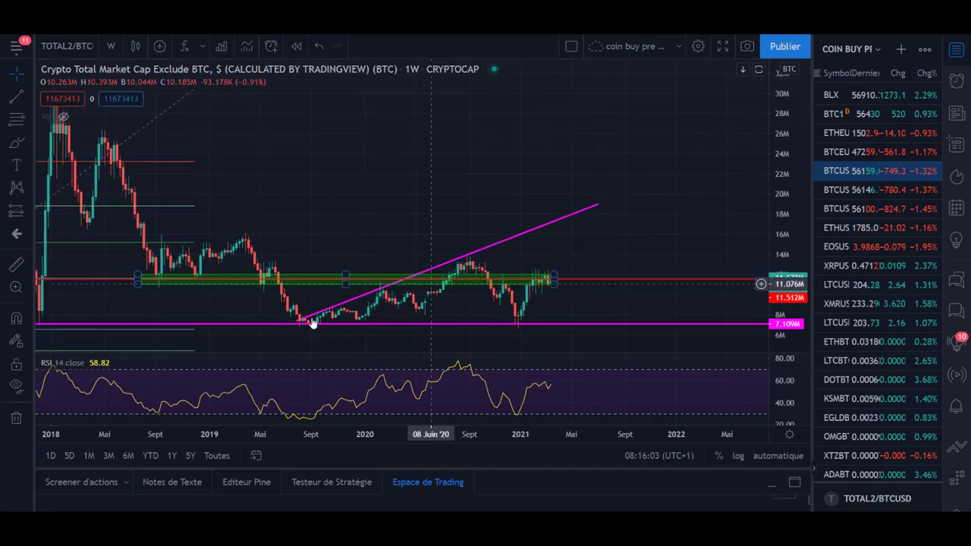
{"action": "scroll", "coordinate": [151, 179], "scroll_direction": "down", "scroll_amount": 1}
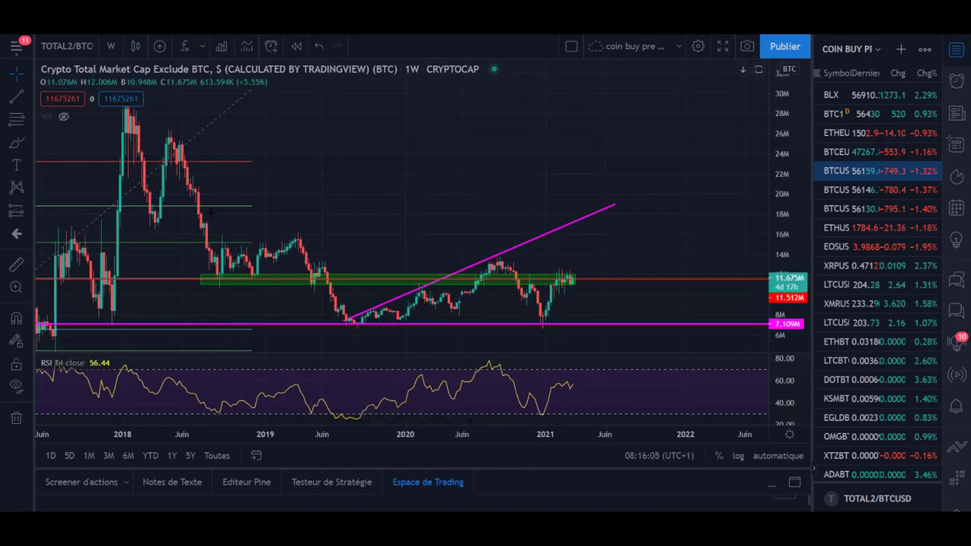
{"action": "left_click_drag", "start_coordinate": [412, 216], "coordinate": [366, 168]}
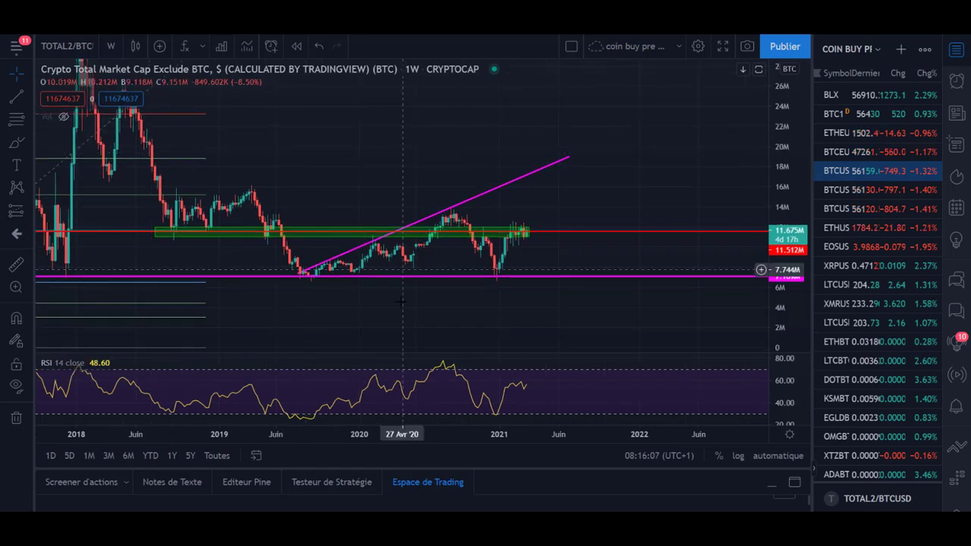
{"action": "scroll", "coordinate": [455, 243], "scroll_direction": "up", "scroll_amount": 1}
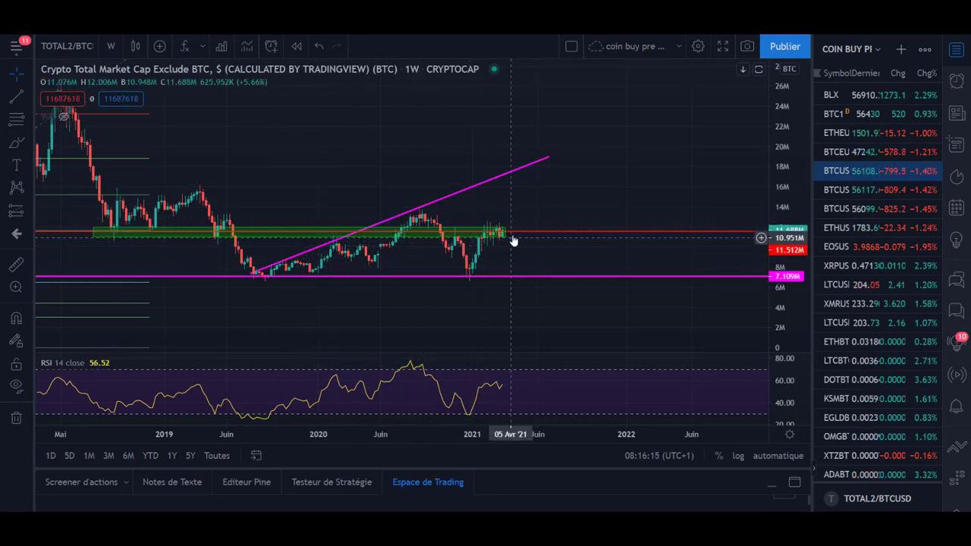
{"action": "scroll", "coordinate": [667, 235], "scroll_direction": "down", "scroll_amount": 2}
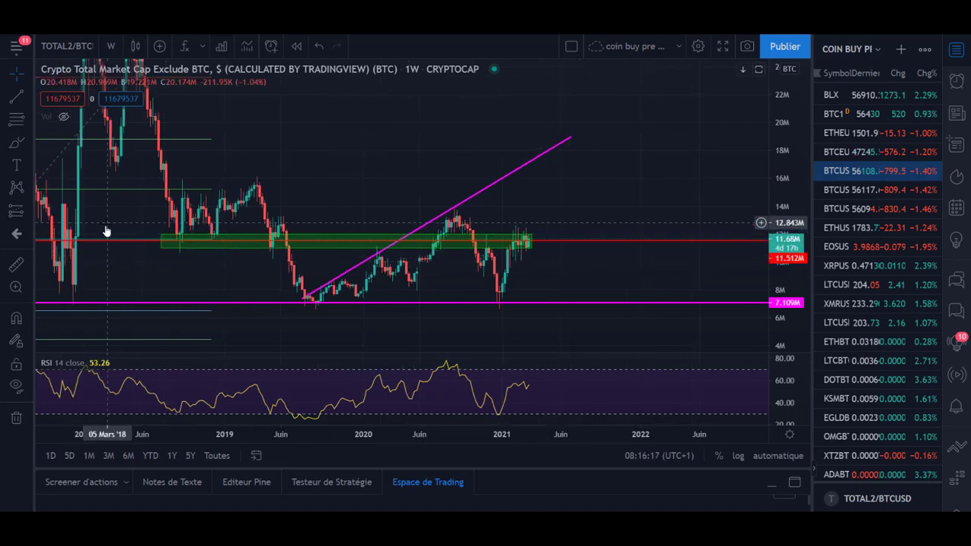
{"action": "scroll", "coordinate": [106, 227], "scroll_direction": "down", "scroll_amount": 2}
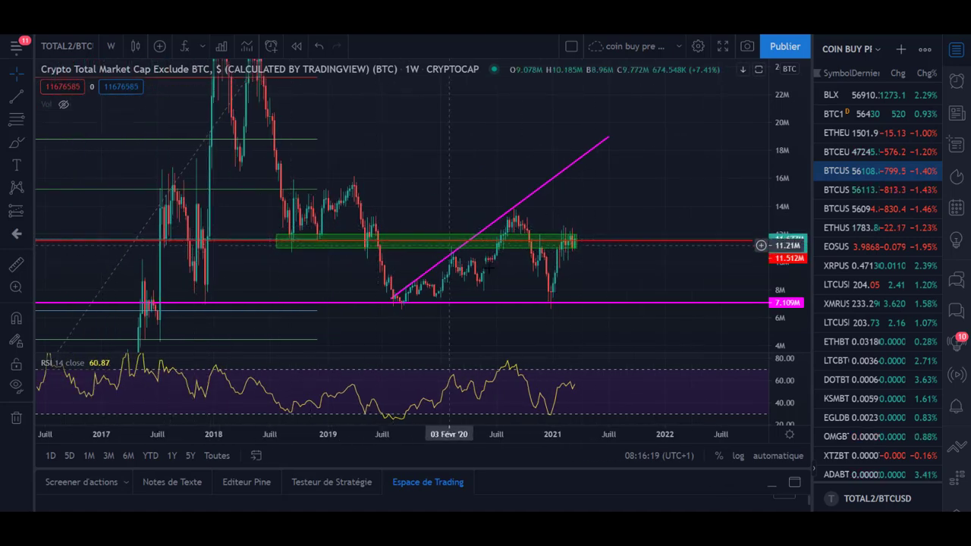
{"action": "scroll", "coordinate": [473, 307], "scroll_direction": "up", "scroll_amount": 2}
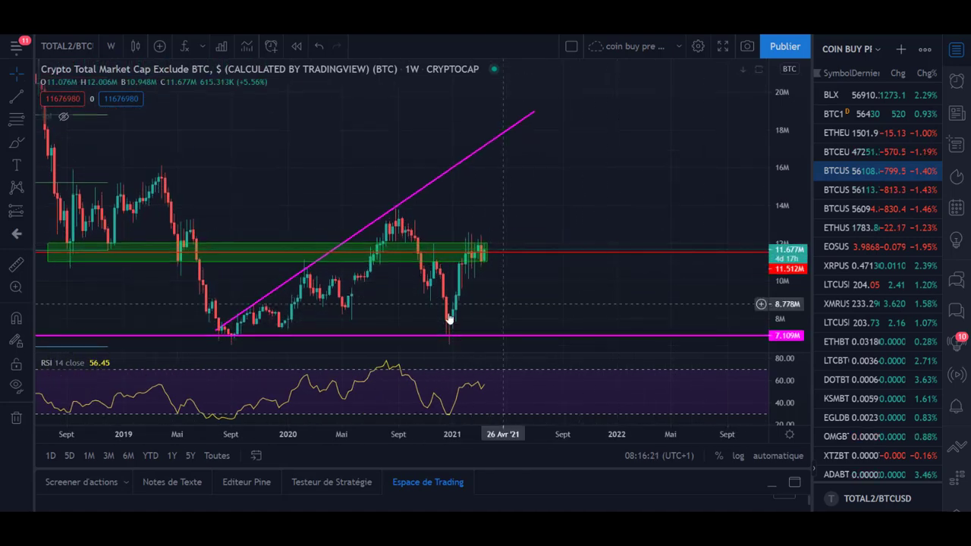
- Brush alternative rise and decline paths from the latest TOTAL2/BTCUSD candles, with two range boundaries and a target mark near the rising trend line
{"action": "scroll", "coordinate": [425, 303], "scroll_direction": "up", "scroll_amount": 2}
{"action": "left_click", "coordinate": [17, 143]}
{"action": "left_click_drag", "start_coordinate": [424, 247], "coordinate": [443, 218]}
{"action": "left_click_drag", "start_coordinate": [421, 275], "coordinate": [461, 299]}
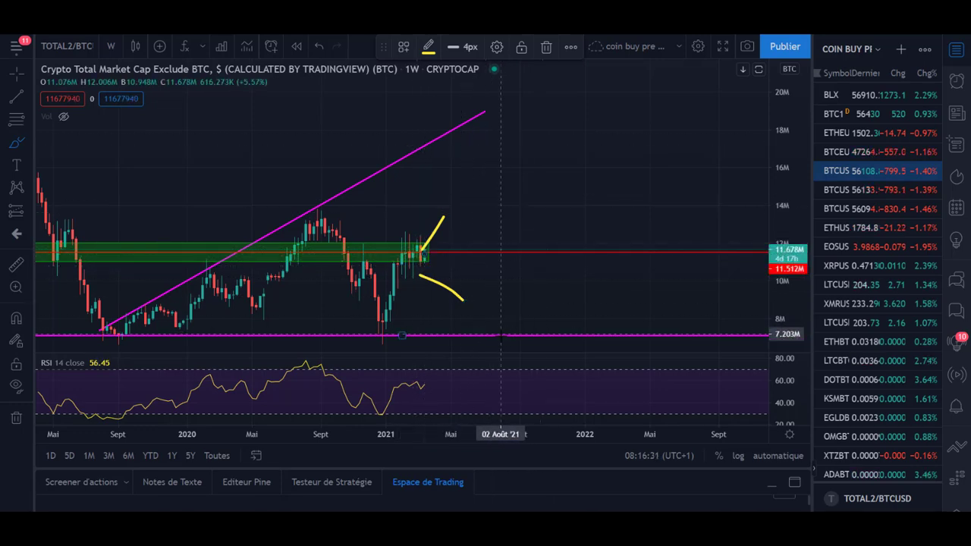
{"action": "left_click_drag", "start_coordinate": [403, 235], "coordinate": [456, 235]}
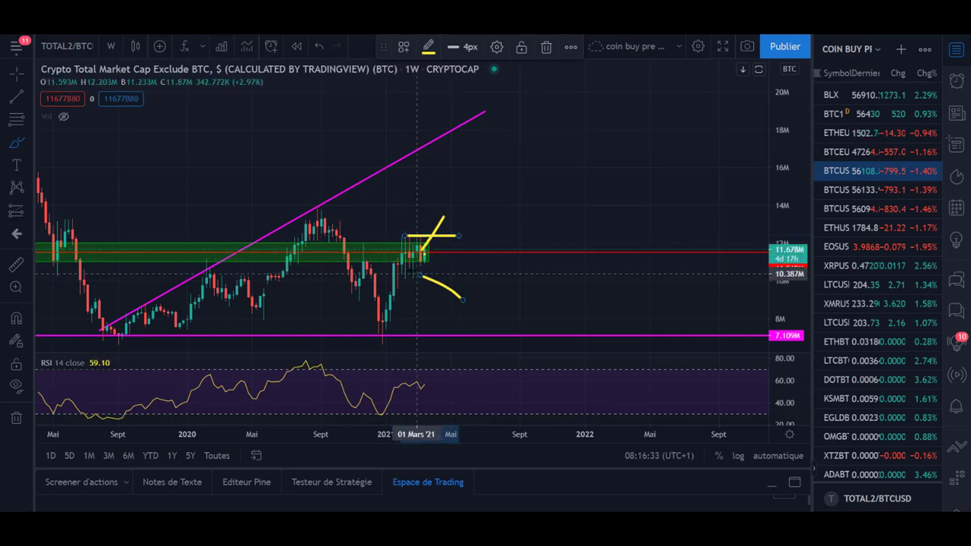
{"action": "left_click_drag", "start_coordinate": [407, 267], "coordinate": [474, 267]}
{"action": "left_click_drag", "start_coordinate": [451, 201], "coordinate": [485, 137]}
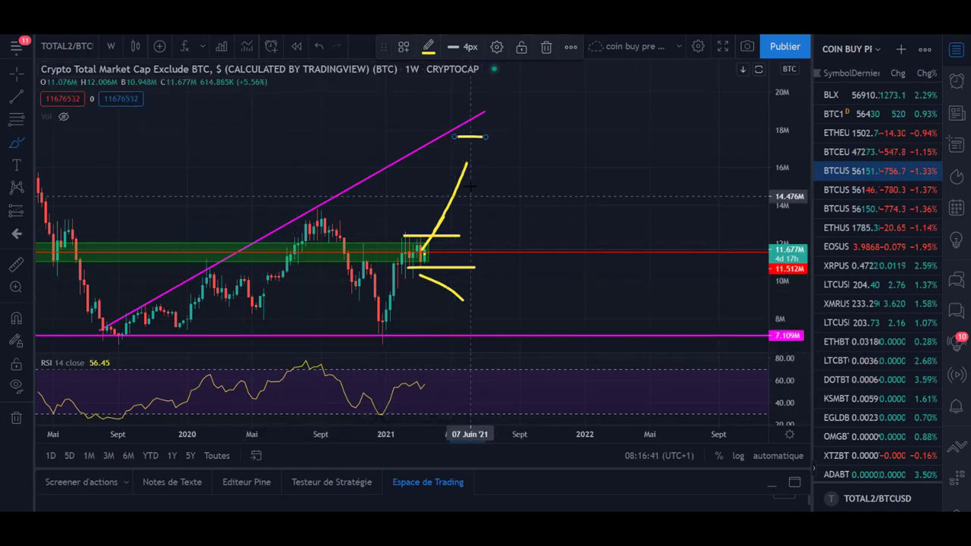
- Measure the move from the upper range boundary to the target area and the drop from the lower boundary to the magenta support
{"action": "left_click", "coordinate": [481, 241]}
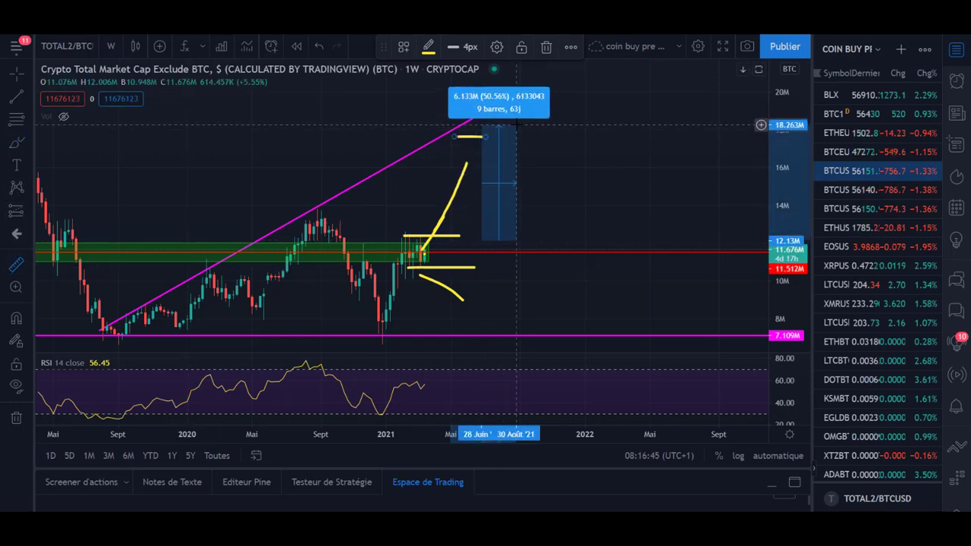
{"action": "left_click", "coordinate": [516, 124]}
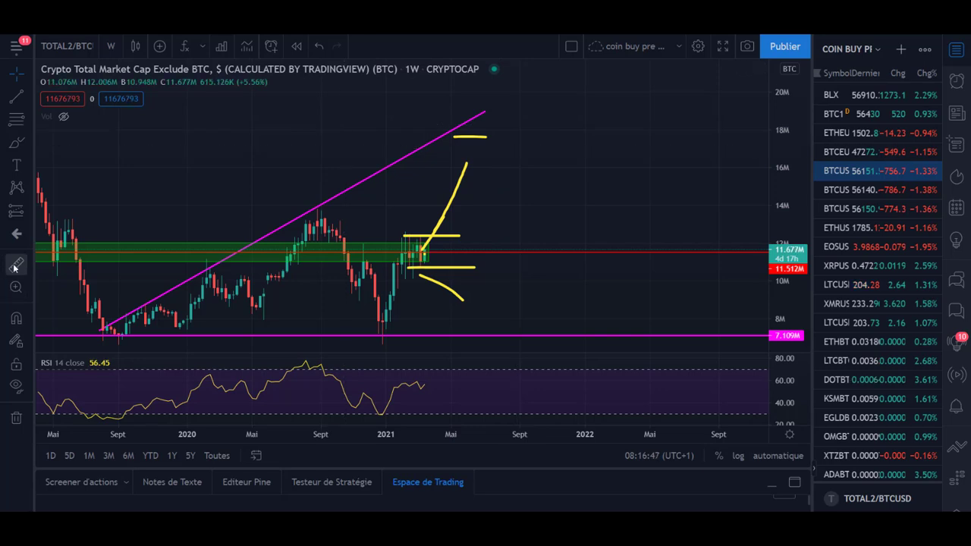
{"action": "left_click", "coordinate": [489, 268]}
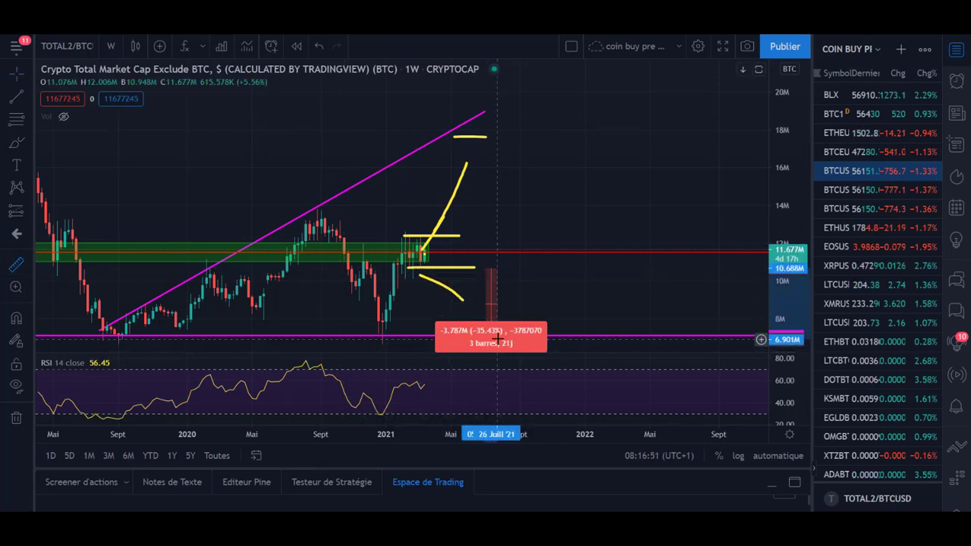
{"action": "left_click", "coordinate": [497, 339]}
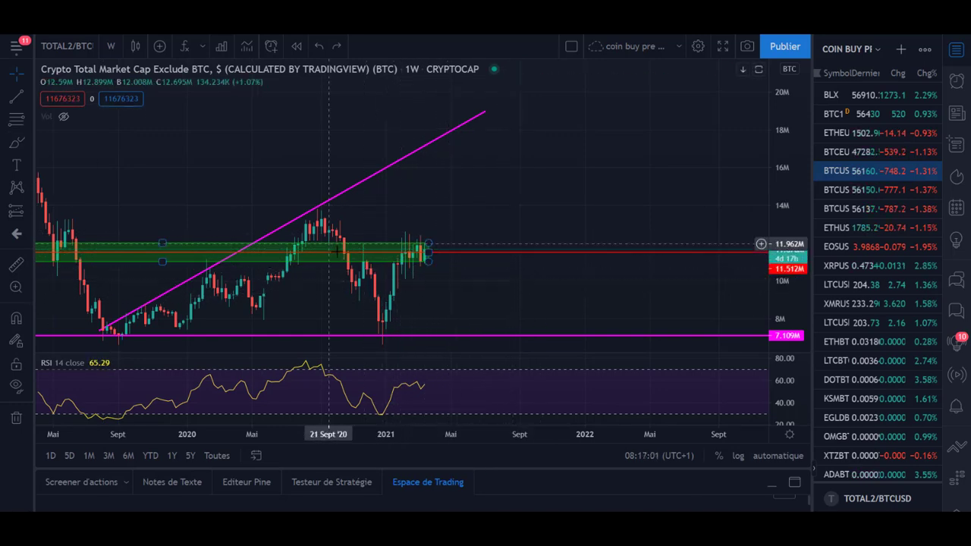
{"action": "scroll", "coordinate": [359, 282], "scroll_direction": "down", "scroll_amount": 2}
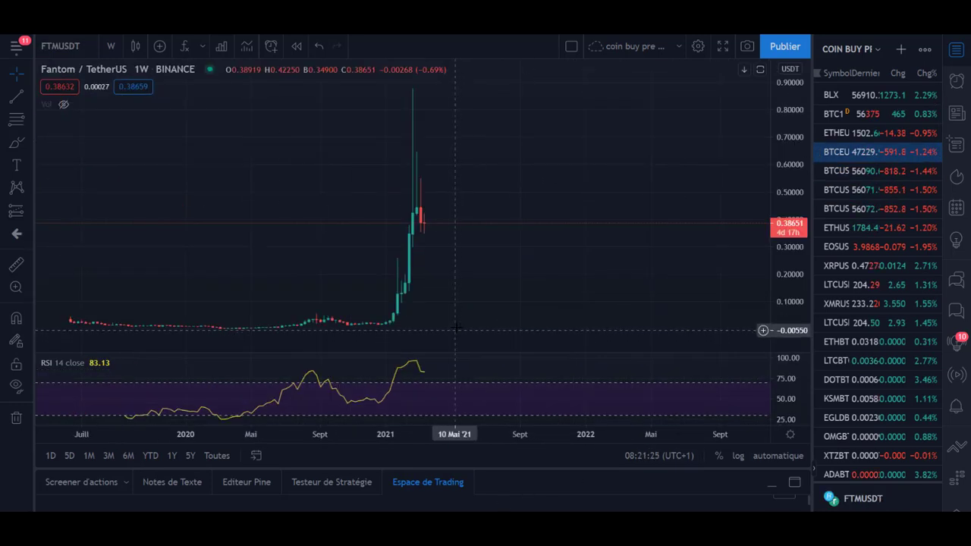
{"action": "scroll", "coordinate": [455, 328], "scroll_direction": "up", "scroll_amount": 3}
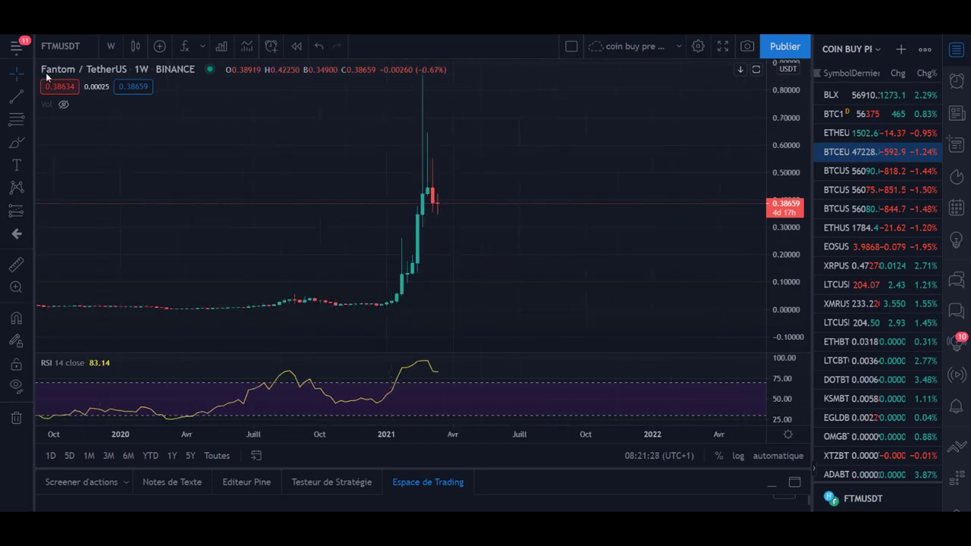
- Switch the chart from FTMUSDT to the Binance FTMBTC pair
{"action": "scroll", "coordinate": [401, 267], "scroll_direction": "down", "scroll_amount": 2}
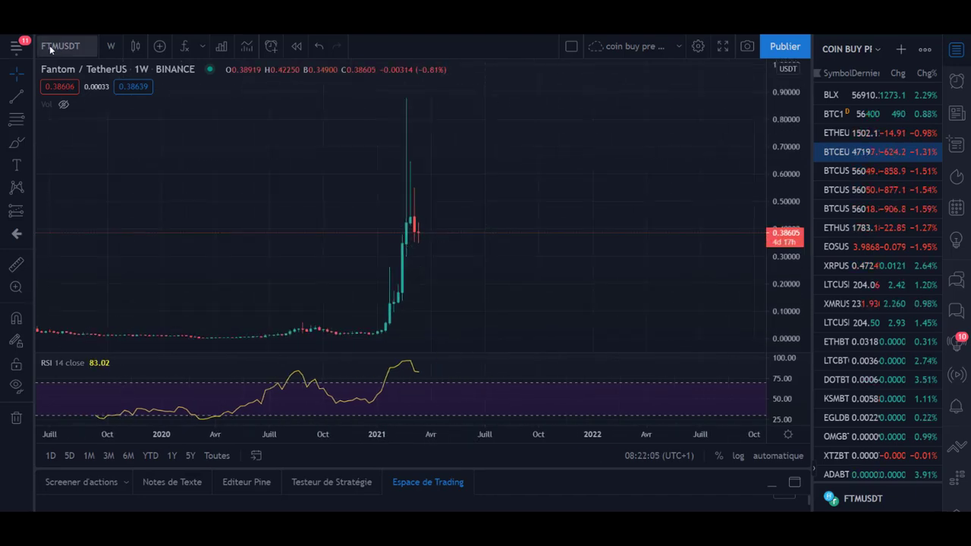
{"action": "left_click", "coordinate": [50, 45]}
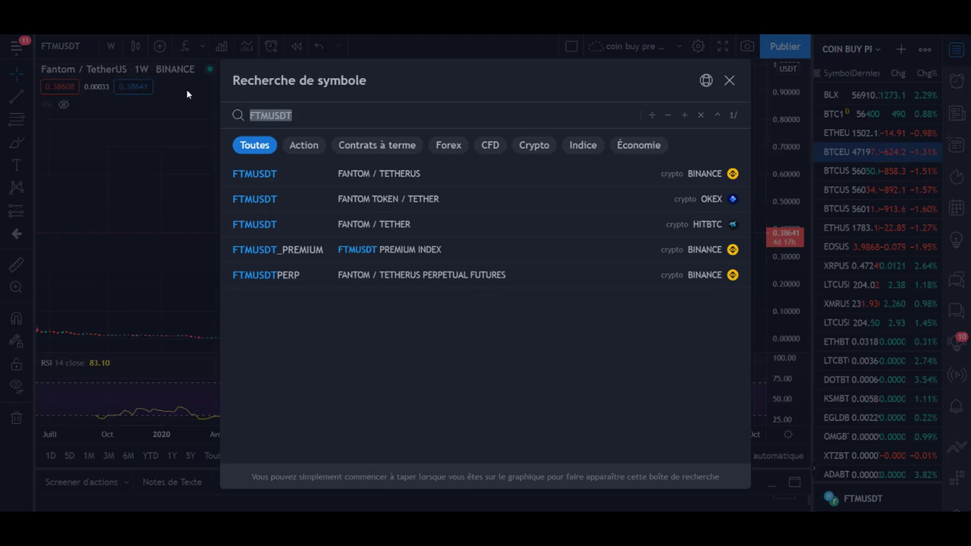
{"action": "type", "text": "FTMBTC"}
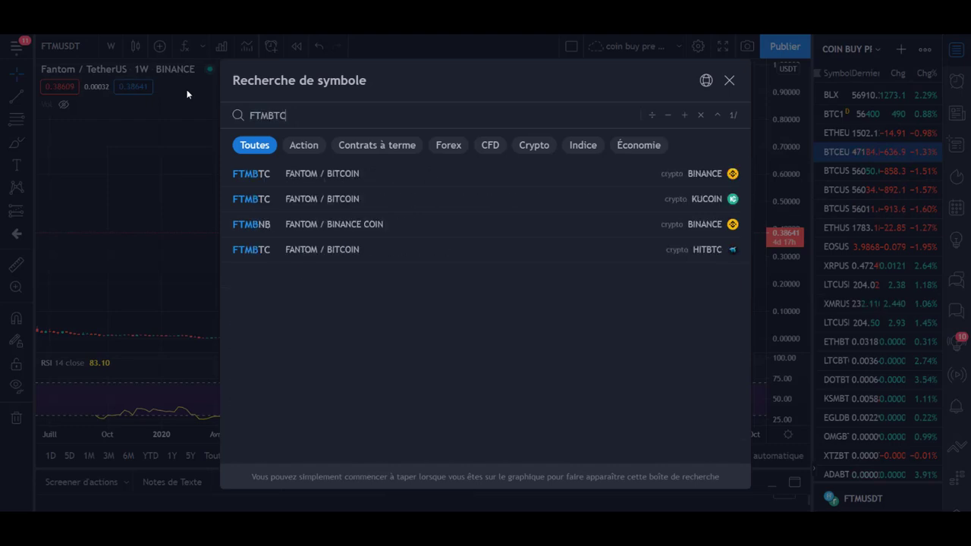
{"action": "left_click", "coordinate": [326, 180]}
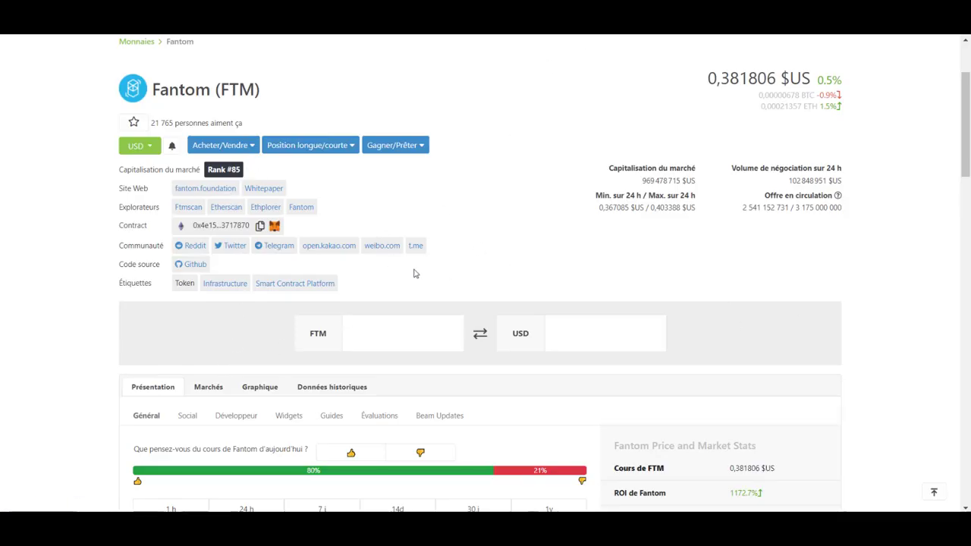
- Review Fantom's price, market capitalization and circulating supply on its CoinGecko page
{"action": "scroll", "coordinate": [236, 184], "scroll_direction": "up", "scroll_amount": 3}
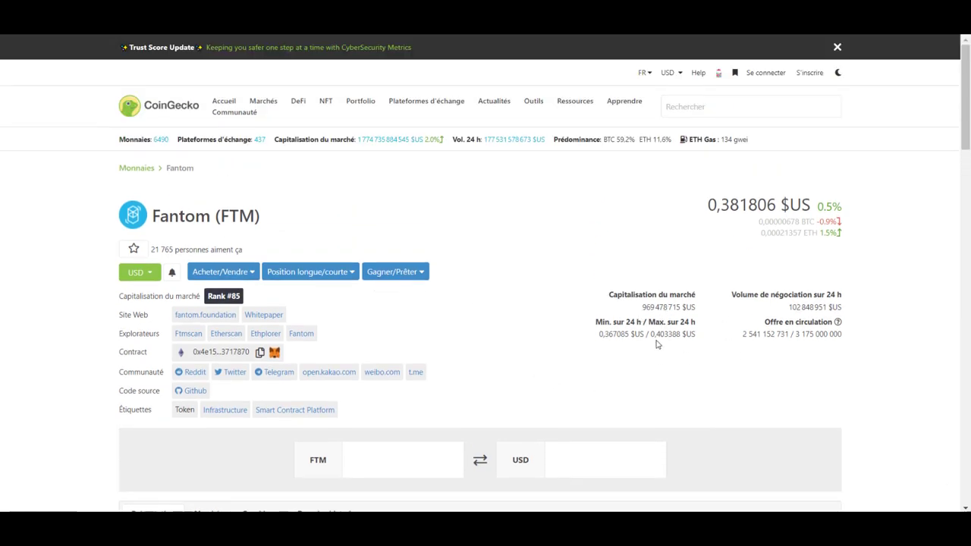
{"action": "scroll", "coordinate": [520, 326], "scroll_direction": "down", "scroll_amount": 3}
{"action": "scroll", "coordinate": [406, 324], "scroll_direction": "up", "scroll_amount": 1}
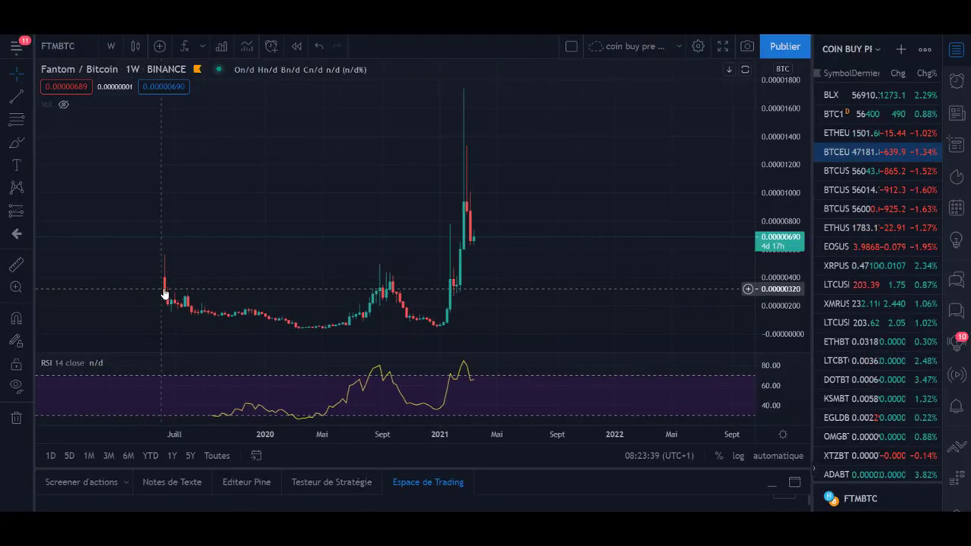
- Brush a curve over FTMBTC's 2020 rise, pullback and early 2021 surge, and remove the stroke
{"action": "scroll", "coordinate": [273, 294], "scroll_direction": "up", "scroll_amount": 1}
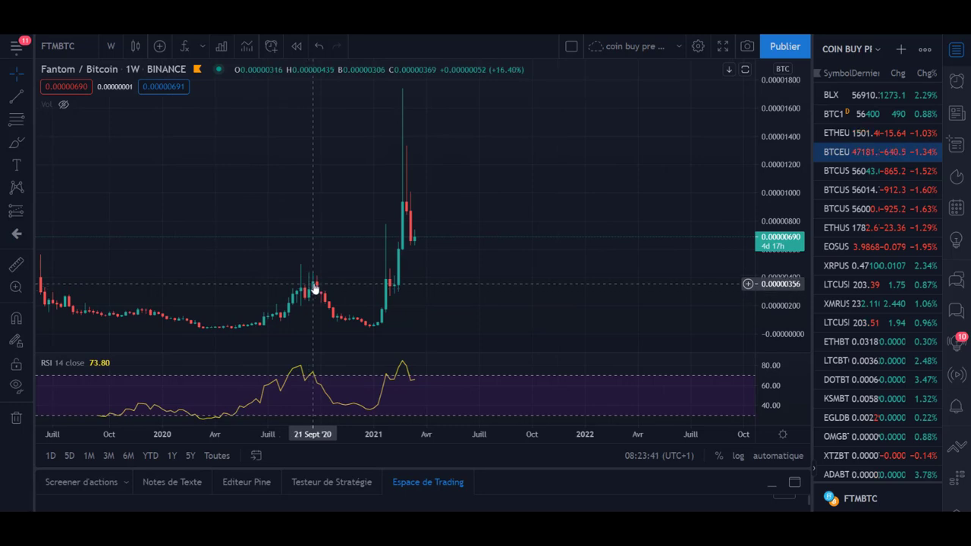
{"action": "left_click", "coordinate": [16, 142]}
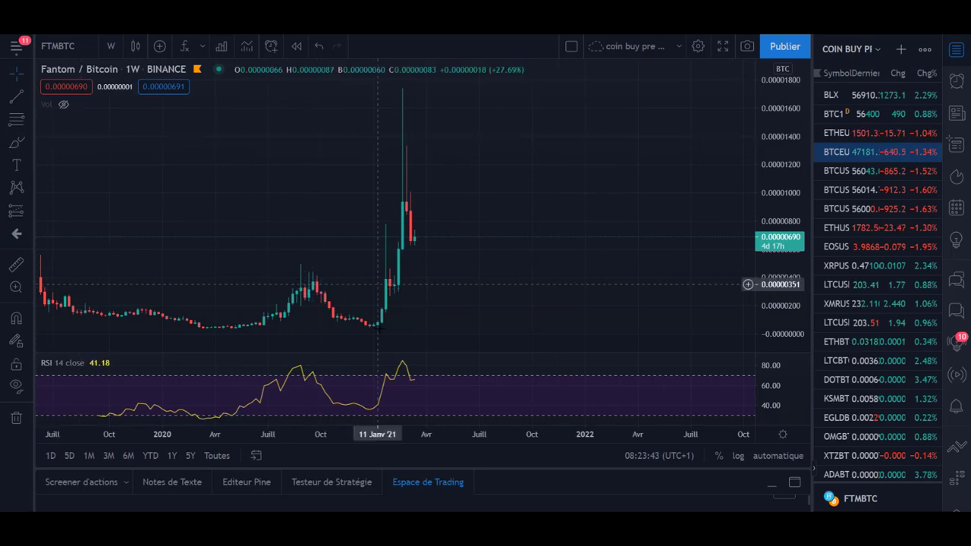
{"action": "mouse_move", "coordinate": [225, 326]}
{"action": "left_mouse_down"}
{"action": "mouse_move", "coordinate": [324, 299]}
{"action": "mouse_move", "coordinate": [370, 318]}
{"action": "mouse_move", "coordinate": [407, 223]}
{"action": "left_mouse_up"}
{"action": "type", "text": "Z"}
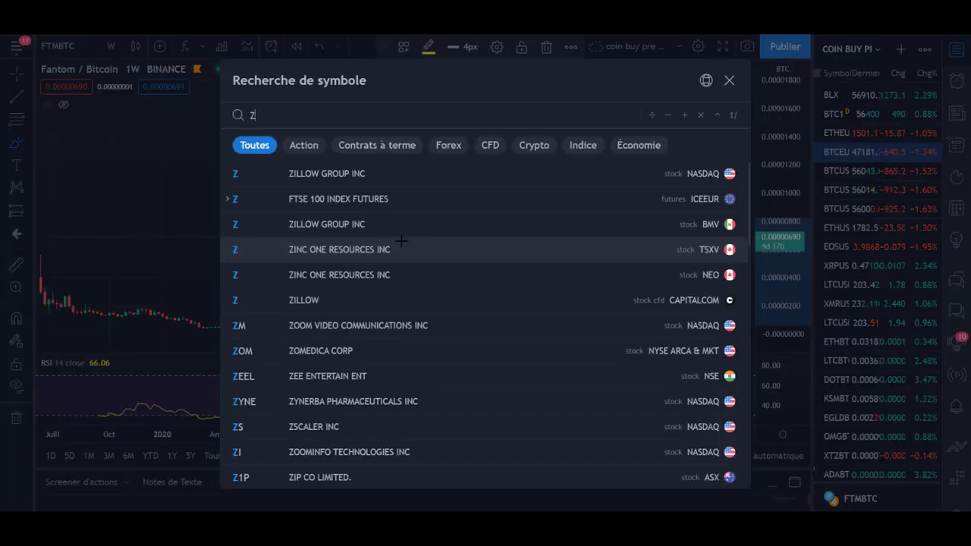
{"action": "left_click", "coordinate": [728, 80]}
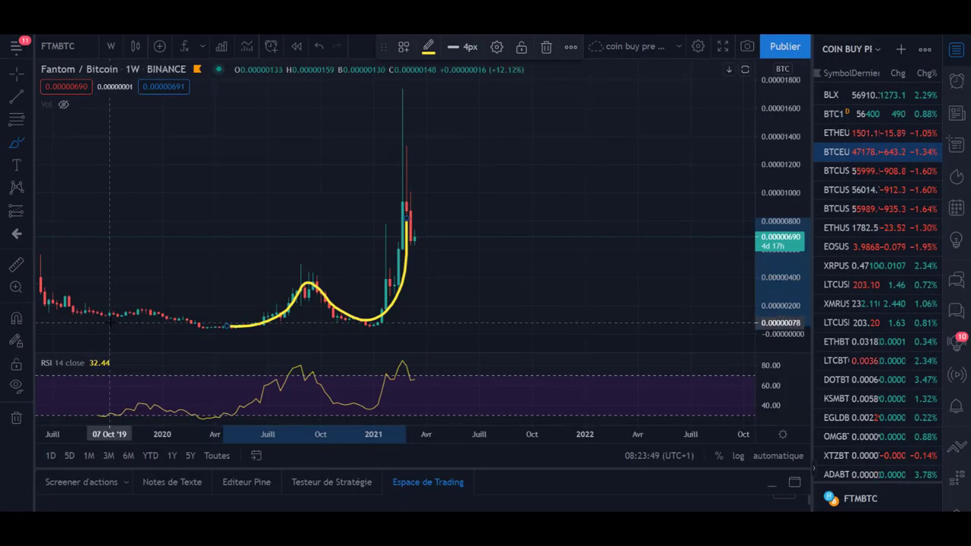
{"action": "key", "text": "Delete"}
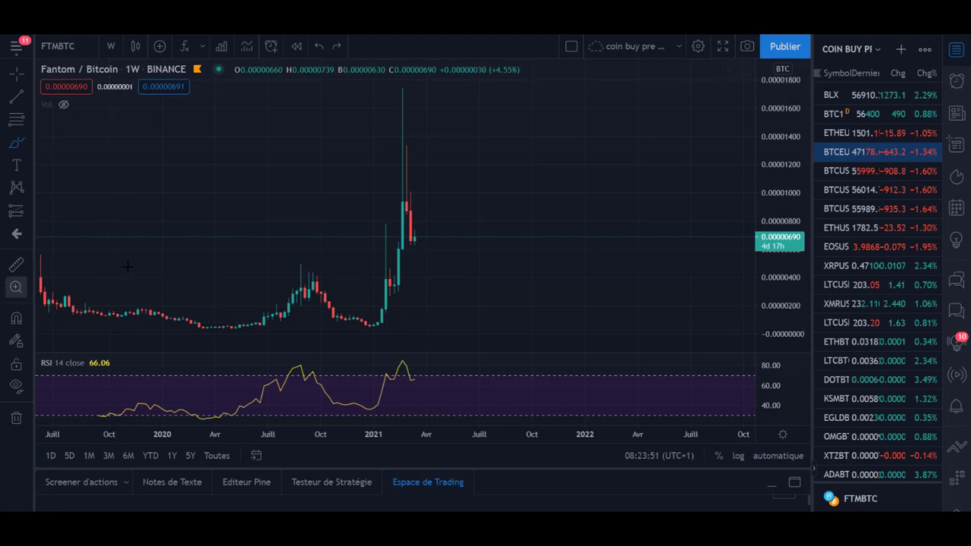
- Place a trend-based Fibonacci extension on FTMBTC from the early 2020 low to the 2020 peak and down to the January 2021 low
{"action": "scroll", "coordinate": [200, 258], "scroll_direction": "up", "scroll_amount": 2}
{"action": "left_click_drag", "start_coordinate": [261, 215], "coordinate": [449, 273]}
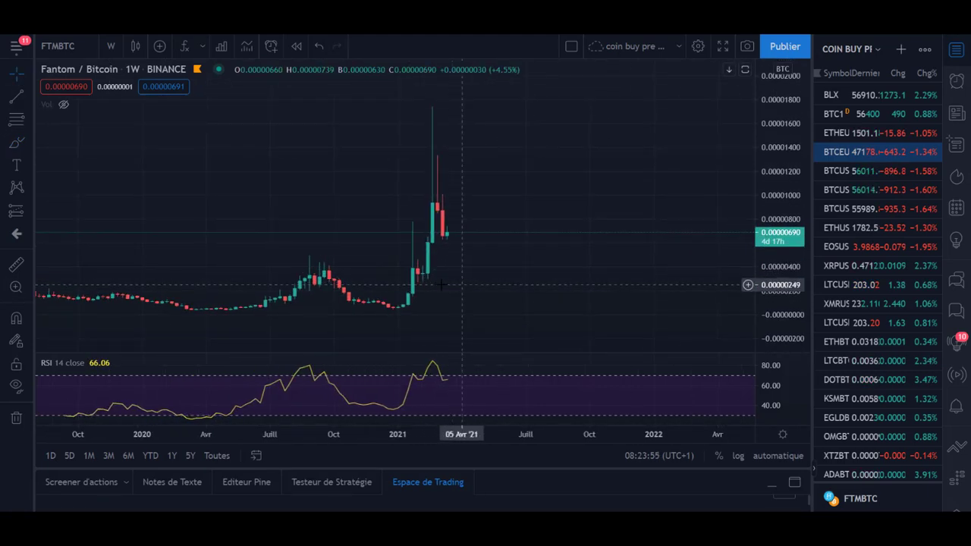
{"action": "left_click", "coordinate": [26, 115]}
{"action": "left_click", "coordinate": [65, 307]}
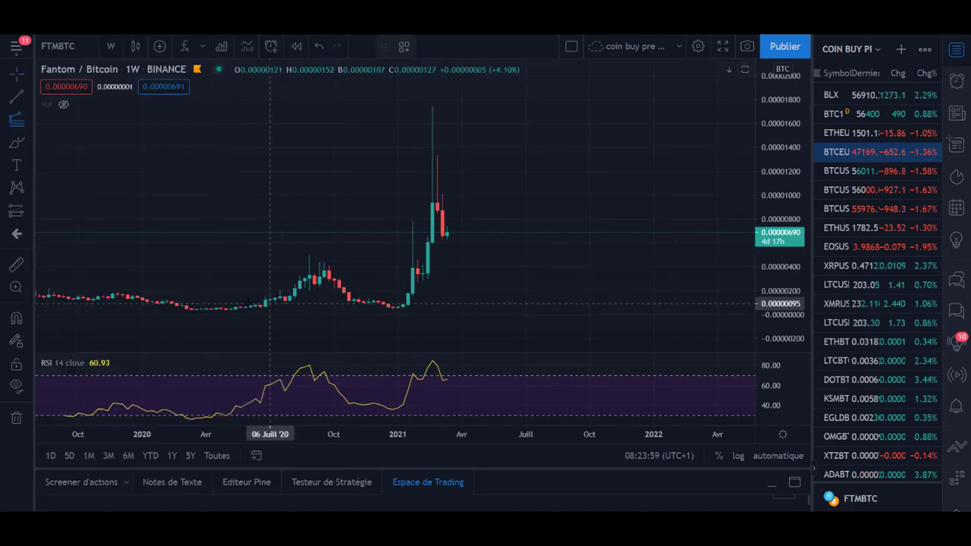
{"action": "left_click", "coordinate": [195, 309]}
{"action": "left_click", "coordinate": [308, 257]}
{"action": "left_click", "coordinate": [417, 308]}
- Inspect FTMBTC's 2020 lows and peak against the Fibonacci levels at a larger price scale, using the Measure tool
{"action": "left_click_drag", "start_coordinate": [511, 132], "coordinate": [490, 164]}
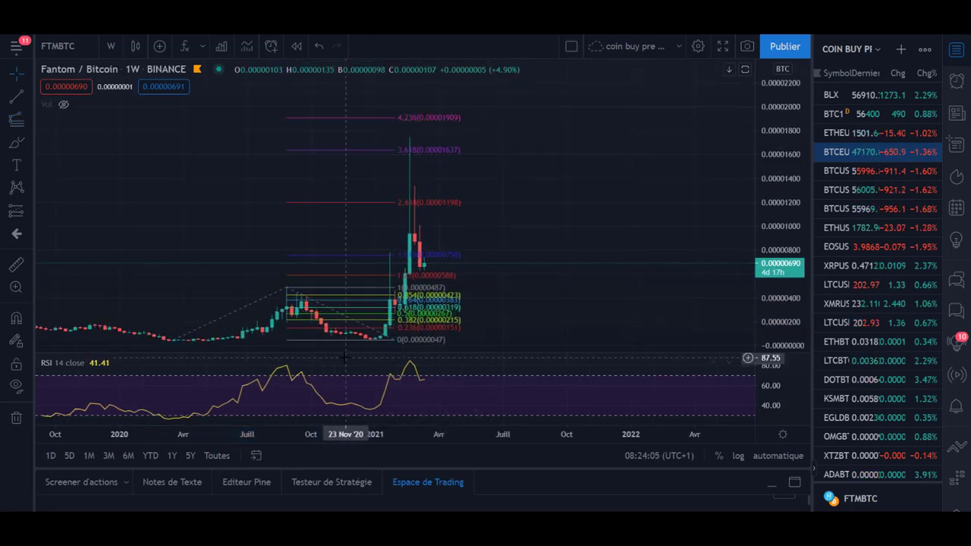
{"action": "left_click_drag", "start_coordinate": [273, 342], "coordinate": [423, 253]}
{"action": "left_click_drag", "start_coordinate": [780, 299], "coordinate": [769, 94]}
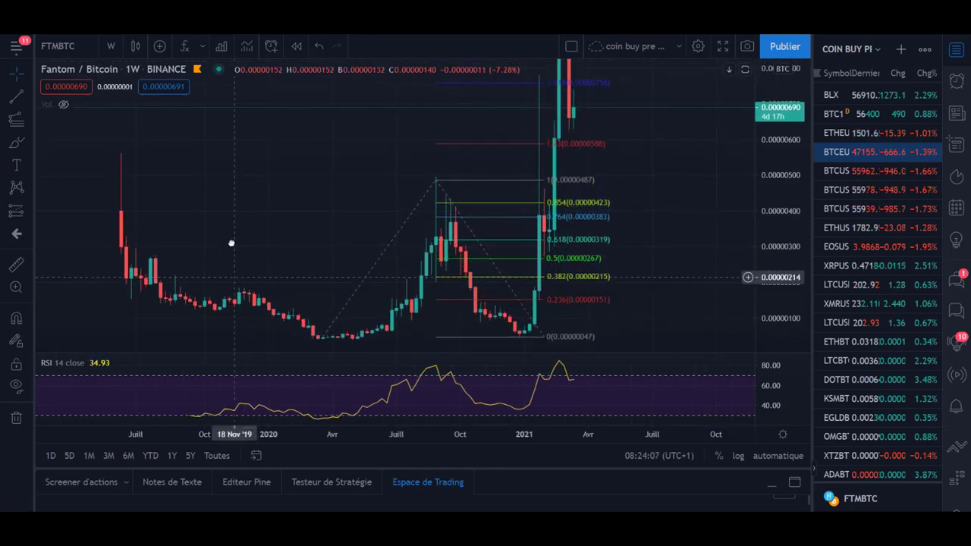
{"action": "left_click_drag", "start_coordinate": [256, 268], "coordinate": [247, 226]}
{"action": "left_click_drag", "start_coordinate": [784, 336], "coordinate": [779, 289]}
{"action": "left_click_drag", "start_coordinate": [521, 325], "coordinate": [507, 286]}
{"action": "left_click", "coordinate": [16, 264]}
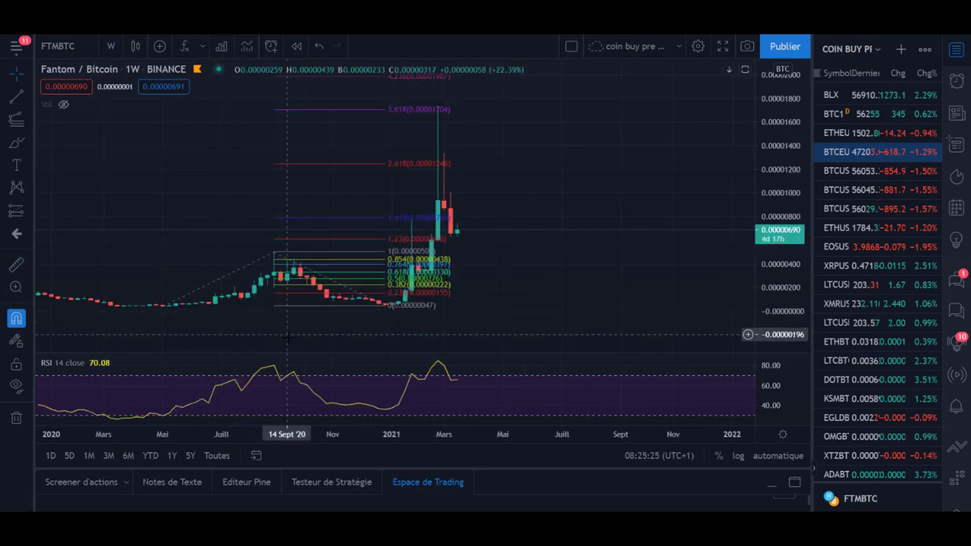
{"action": "left_click_drag", "start_coordinate": [277, 327], "coordinate": [457, 298]}
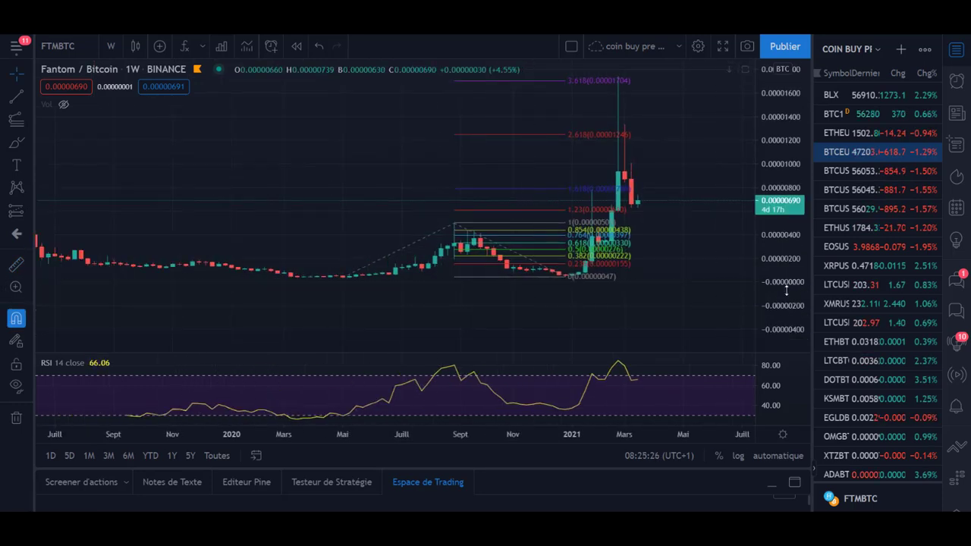
- Examine the January 2021 FTMBTC spike against the 1.618 level of the Fibonacci extension
{"action": "left_click_drag", "start_coordinate": [785, 290], "coordinate": [784, 250]}
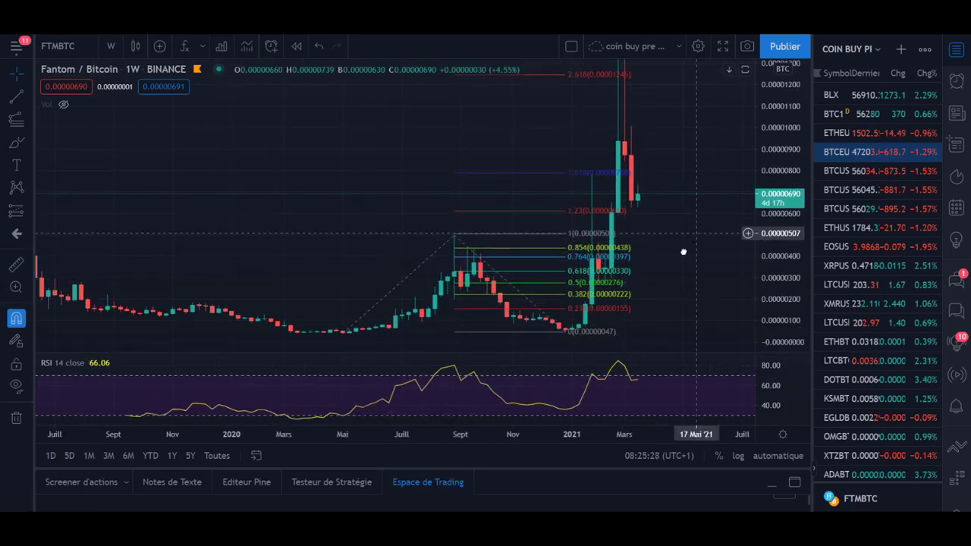
{"action": "left_click_drag", "start_coordinate": [688, 242], "coordinate": [659, 269]}
{"action": "scroll", "coordinate": [659, 269], "scroll_direction": "up", "scroll_amount": 2}
{"action": "left_click_drag", "start_coordinate": [642, 232], "coordinate": [617, 201]}
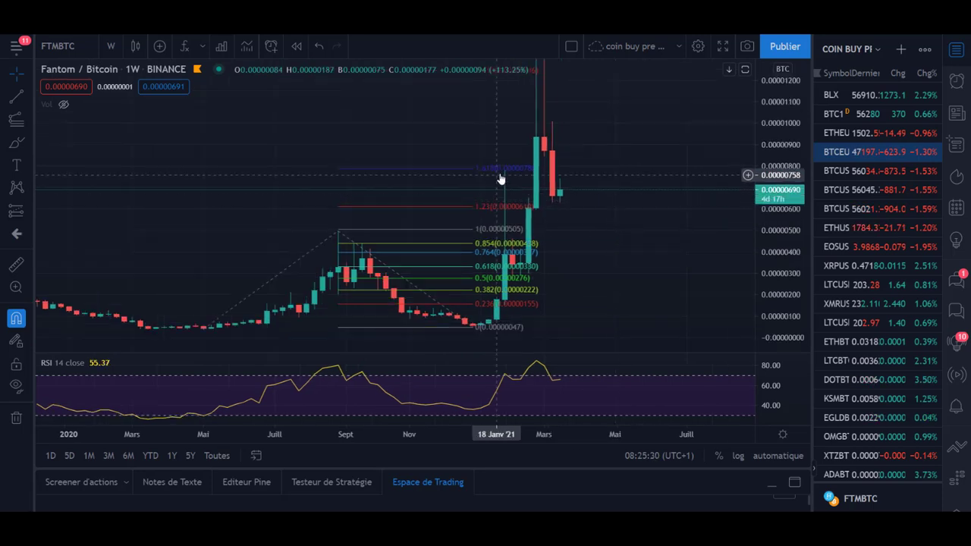
- Place a Fibonacci retracement on weekly FTMBTC from the early January 2021 low to the late January spike, and remove it
{"action": "scroll", "coordinate": [716, 236], "scroll_direction": "up", "scroll_amount": 3}
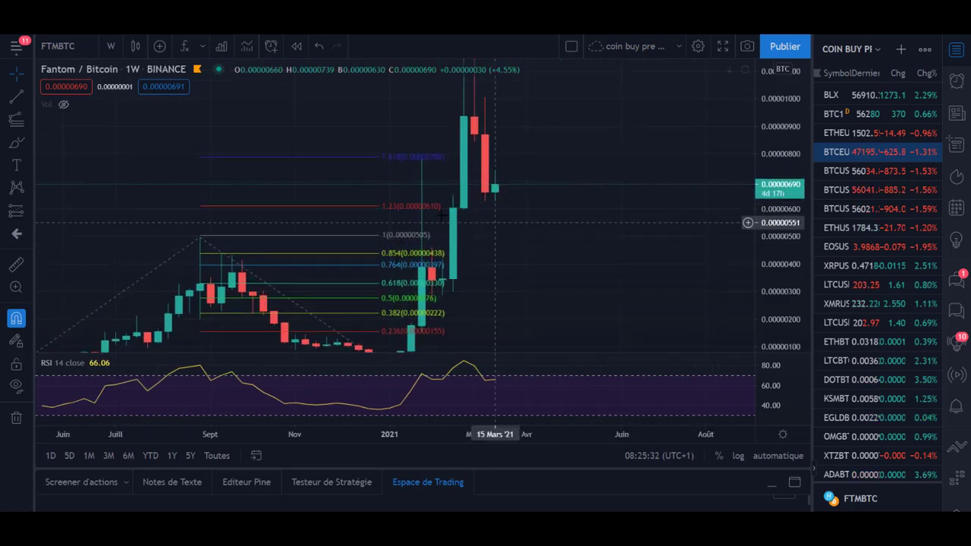
{"action": "left_click_drag", "start_coordinate": [522, 338], "coordinate": [474, 278]}
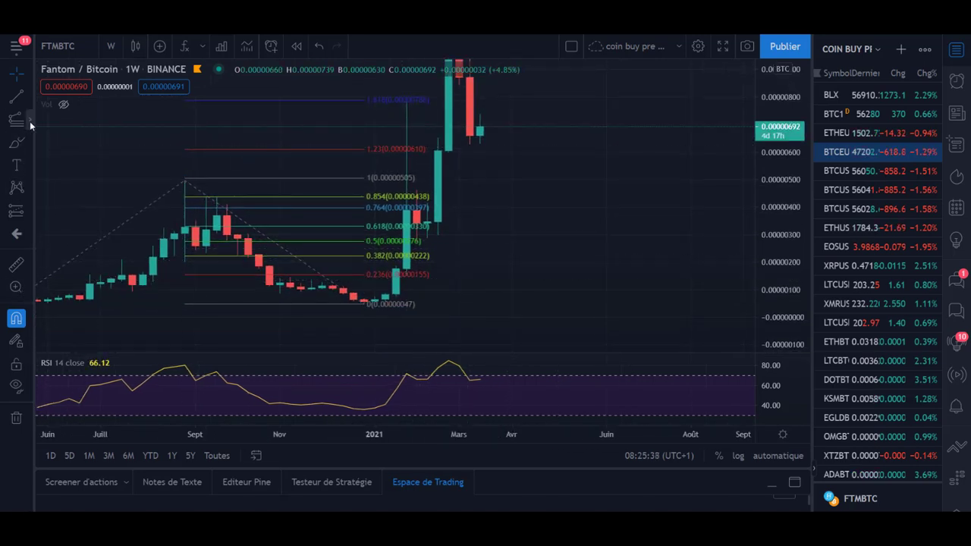
{"action": "left_click", "coordinate": [29, 121]}
{"action": "left_click", "coordinate": [65, 278]}
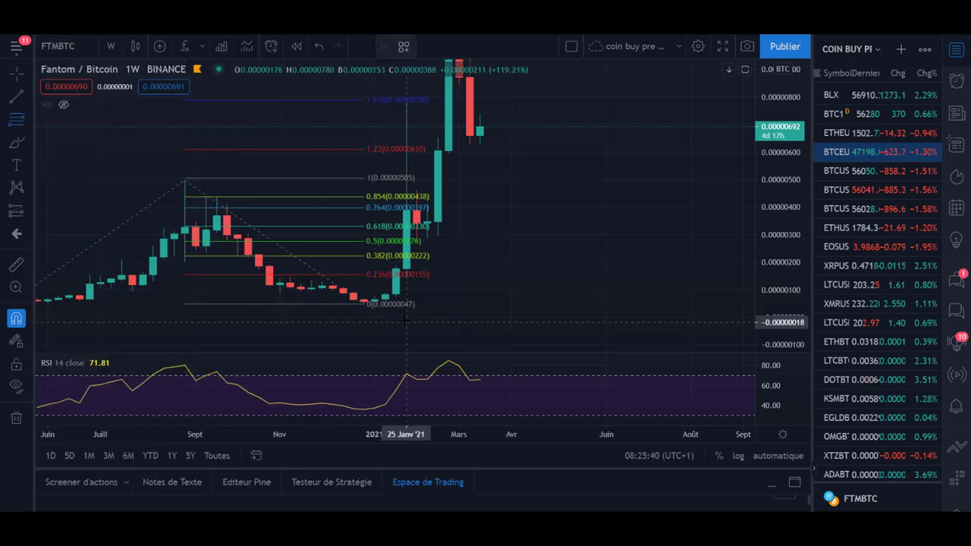
{"action": "left_click", "coordinate": [374, 304]}
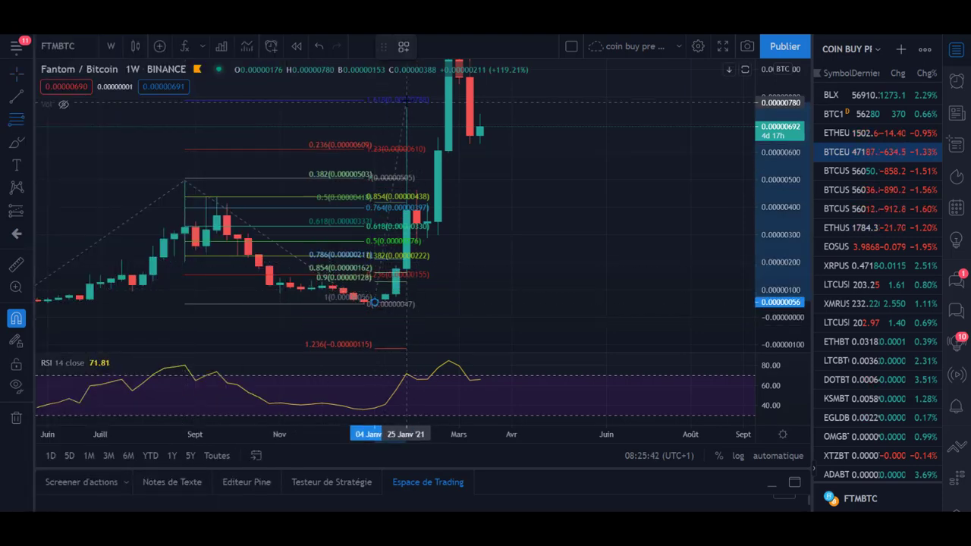
{"action": "left_click", "coordinate": [407, 101]}
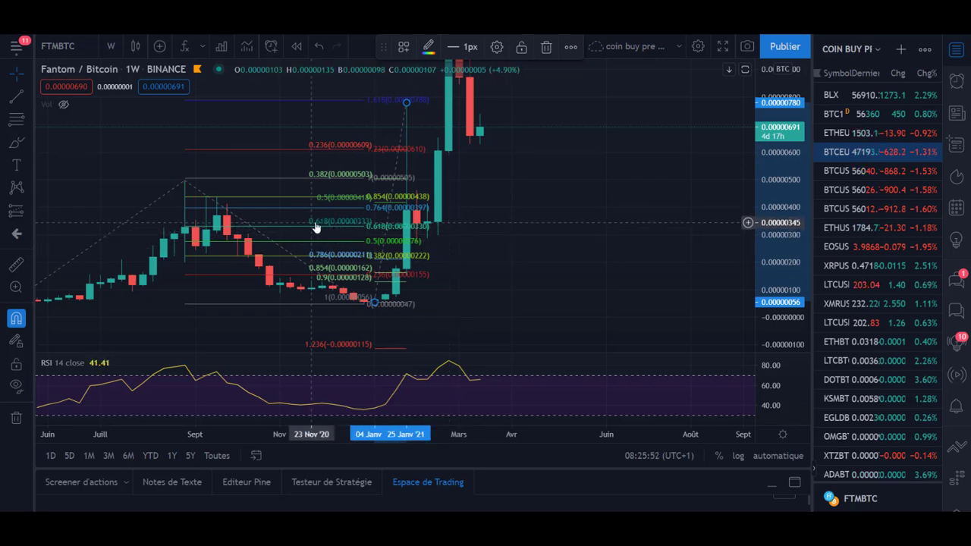
{"action": "key", "text": "Delete"}
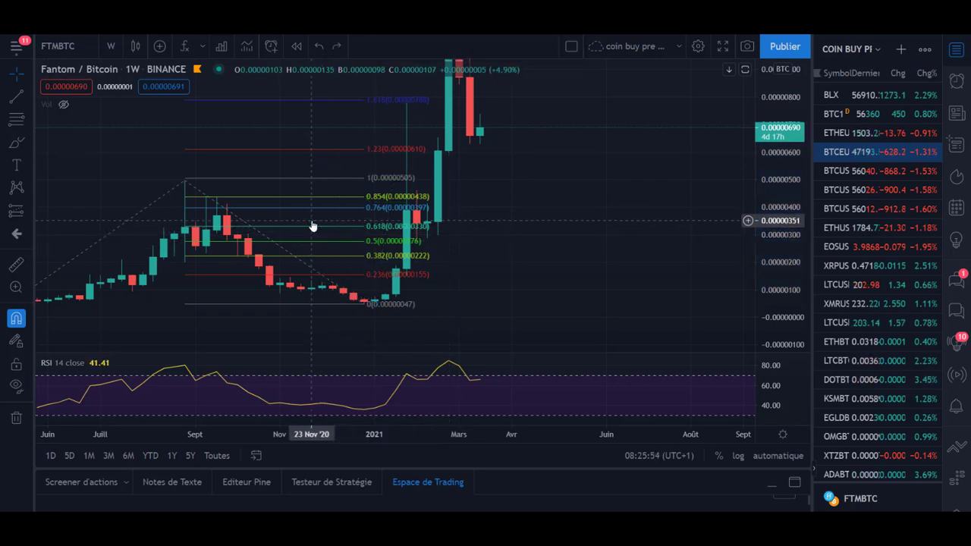
- Examine FTMBTC's February 2021 peak and the following pullback against the 2.618 and 3.618 levels of the Fibonacci extension
{"action": "left_click_drag", "start_coordinate": [480, 204], "coordinate": [468, 295]}
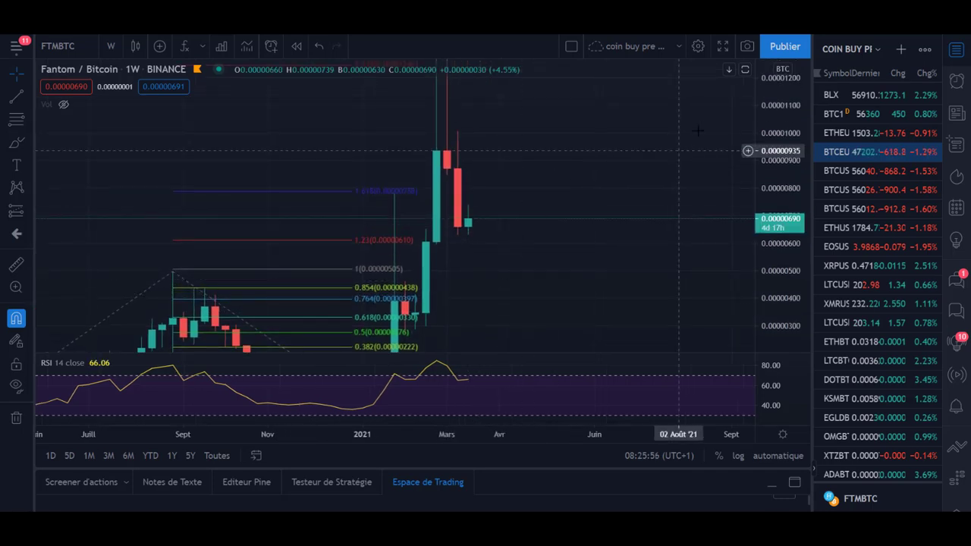
{"action": "left_click_drag", "start_coordinate": [768, 113], "coordinate": [768, 253]}
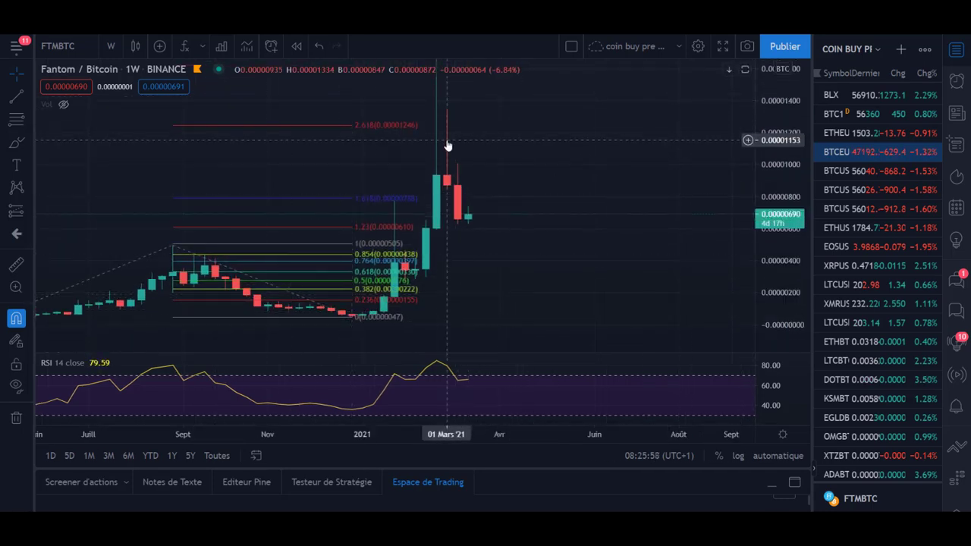
{"action": "left_click_drag", "start_coordinate": [503, 105], "coordinate": [542, 220]}
{"action": "left_click_drag", "start_coordinate": [789, 190], "coordinate": [789, 228]}
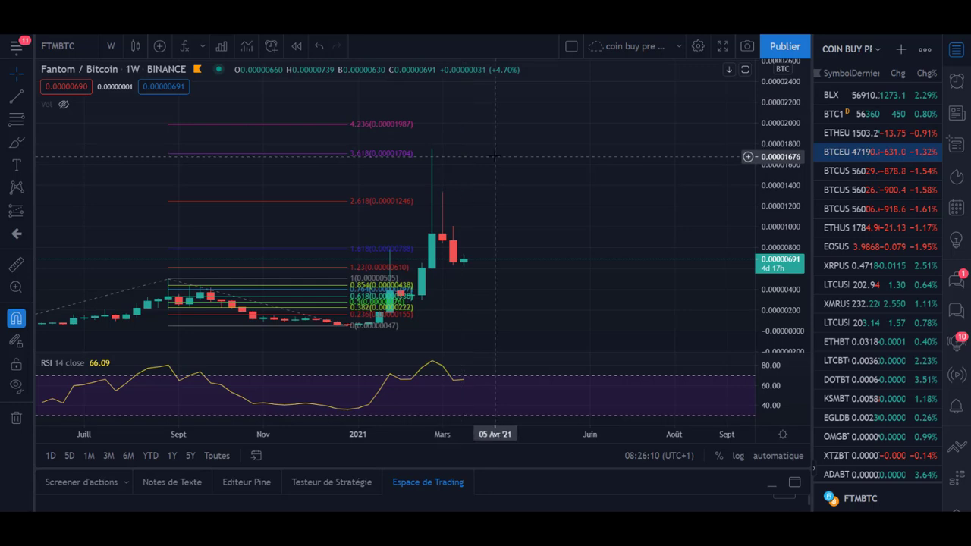
{"action": "left_click_drag", "start_coordinate": [453, 160], "coordinate": [453, 148]}
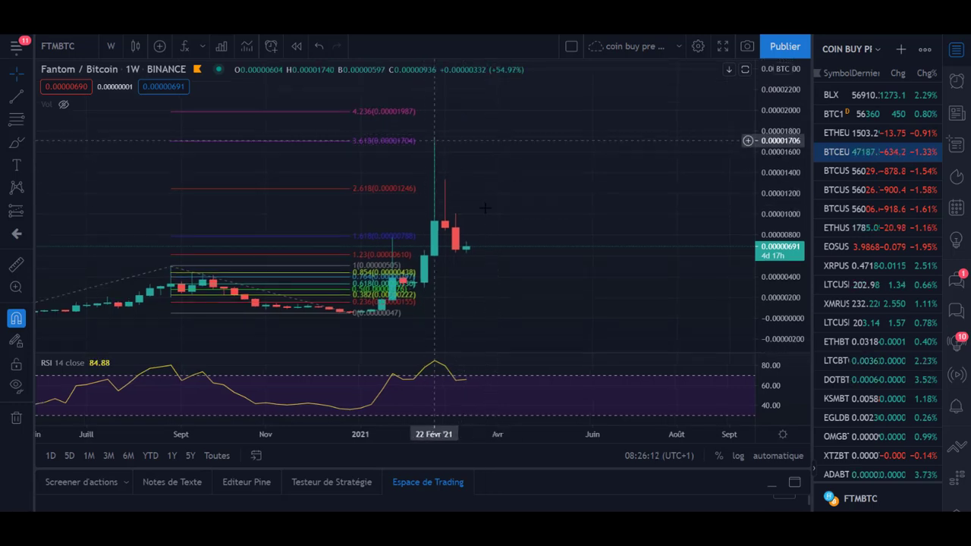
{"action": "left_click_drag", "start_coordinate": [494, 220], "coordinate": [537, 189]}
{"action": "scroll", "coordinate": [451, 254], "scroll_direction": "up", "scroll_amount": 2}
{"action": "left_click_drag", "start_coordinate": [451, 243], "coordinate": [492, 259]}
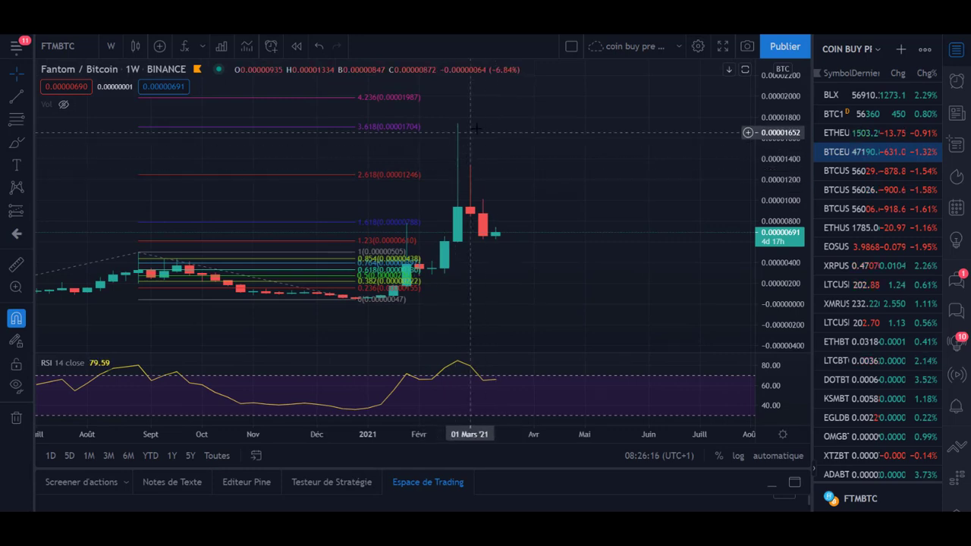
{"action": "left_click_drag", "start_coordinate": [478, 129], "coordinate": [629, 229]}
{"action": "scroll", "coordinate": [607, 227], "scroll_direction": "up", "scroll_amount": 3}
- Switch the FTMBTC chart from the weekly to the daily interval
{"action": "left_click", "coordinate": [16, 119]}
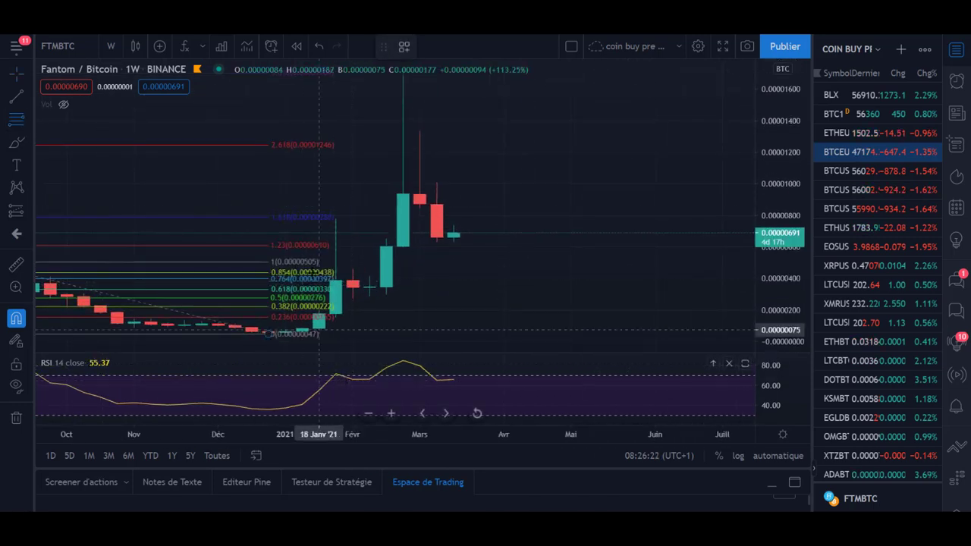
{"action": "left_click", "coordinate": [111, 46]}
{"action": "left_click", "coordinate": [125, 358]}
- Place a Fibonacci retracement on daily FTMBTC from the 11 January 2021 low to the late February 2021 peak
{"action": "scroll", "coordinate": [585, 211], "scroll_direction": "down", "scroll_amount": 5}
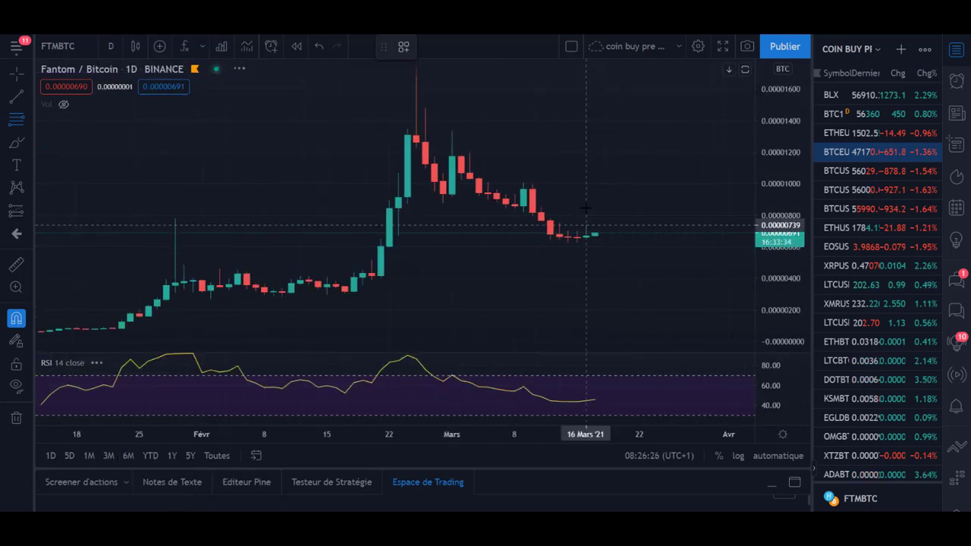
{"action": "scroll", "coordinate": [687, 213], "scroll_direction": "down", "scroll_amount": 3}
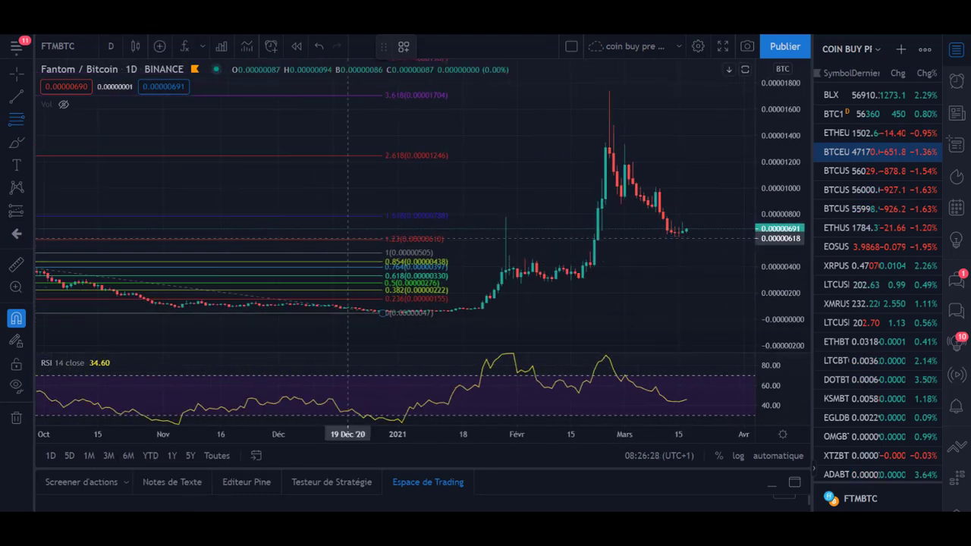
{"action": "left_click", "coordinate": [16, 73]}
{"action": "left_click_drag", "start_coordinate": [620, 287], "coordinate": [518, 284]}
{"action": "left_click_drag", "start_coordinate": [585, 271], "coordinate": [502, 289]}
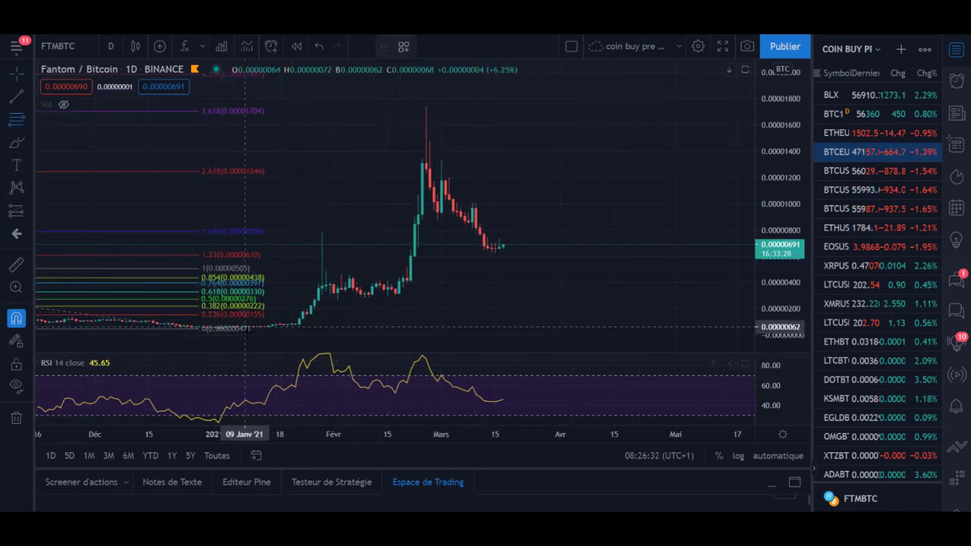
{"action": "left_click", "coordinate": [253, 327]}
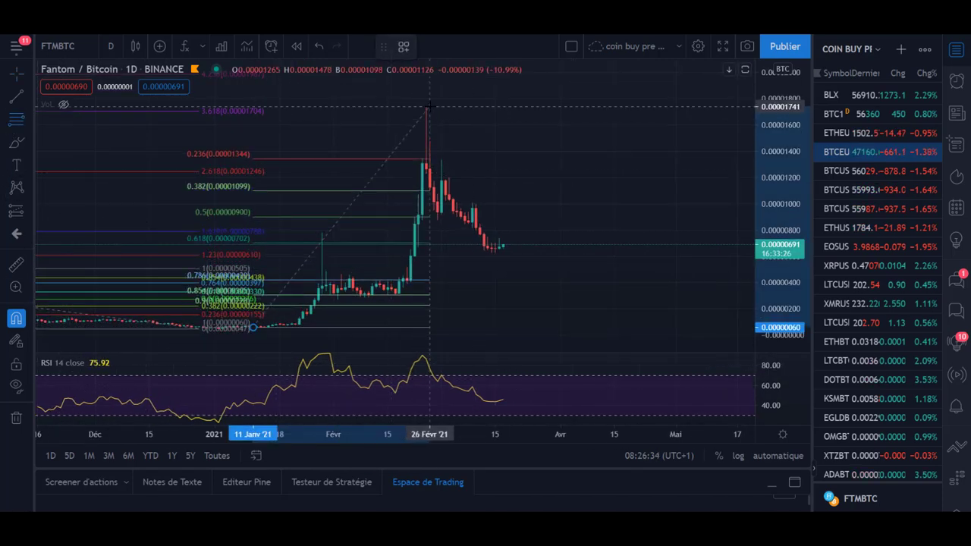
{"action": "left_click", "coordinate": [427, 106]}
- Brush a projected FTMBTC dip and rebound from mid-March to early April 2021, and remove the strokes
{"action": "left_click_drag", "start_coordinate": [489, 289], "coordinate": [454, 280]}
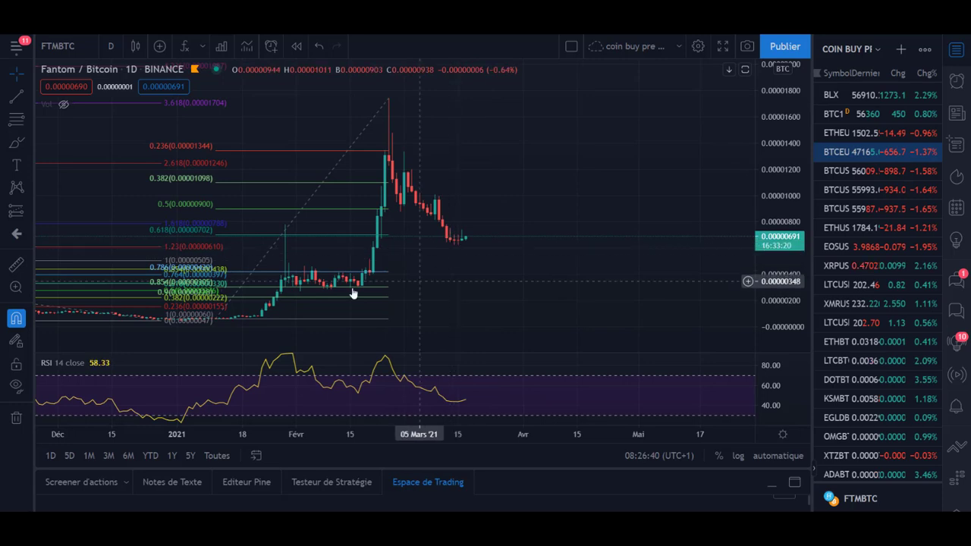
{"action": "left_click_drag", "start_coordinate": [455, 286], "coordinate": [431, 288]}
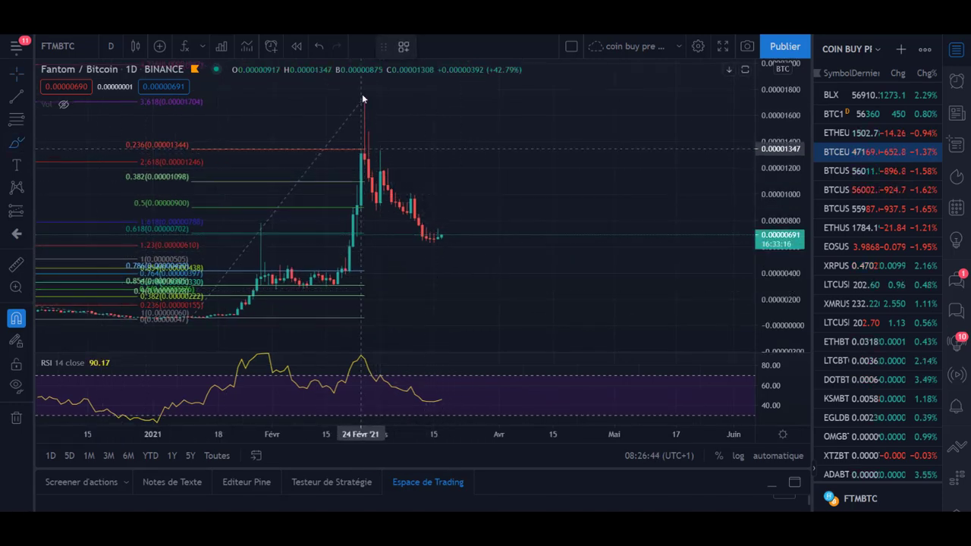
{"action": "left_click_drag", "start_coordinate": [767, 151], "coordinate": [767, 188]}
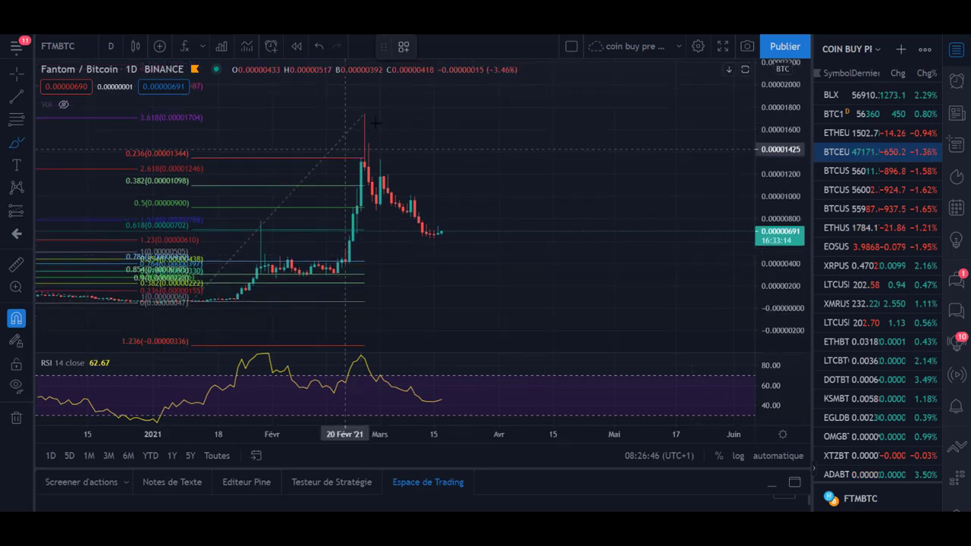
{"action": "left_click_drag", "start_coordinate": [359, 163], "coordinate": [320, 150]}
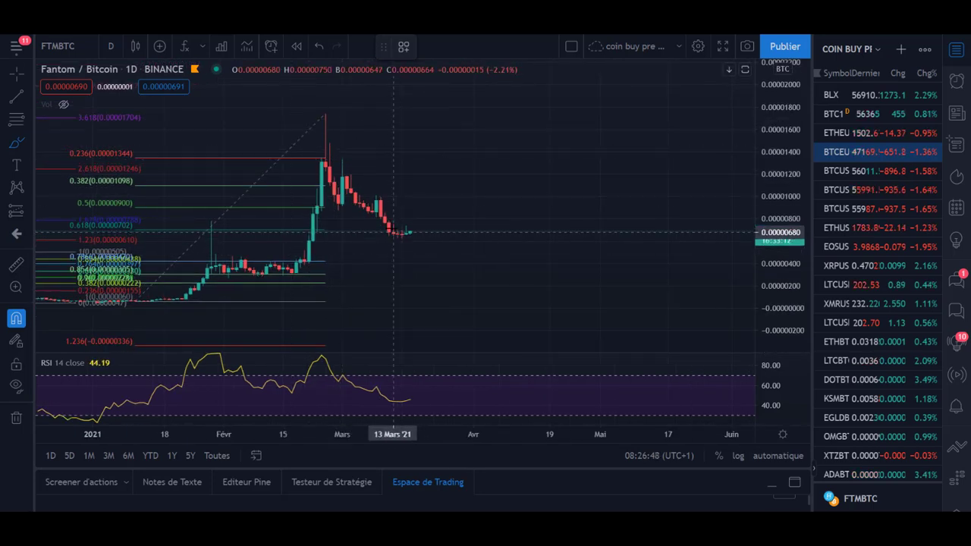
{"action": "left_click_drag", "start_coordinate": [392, 233], "coordinate": [397, 233]}
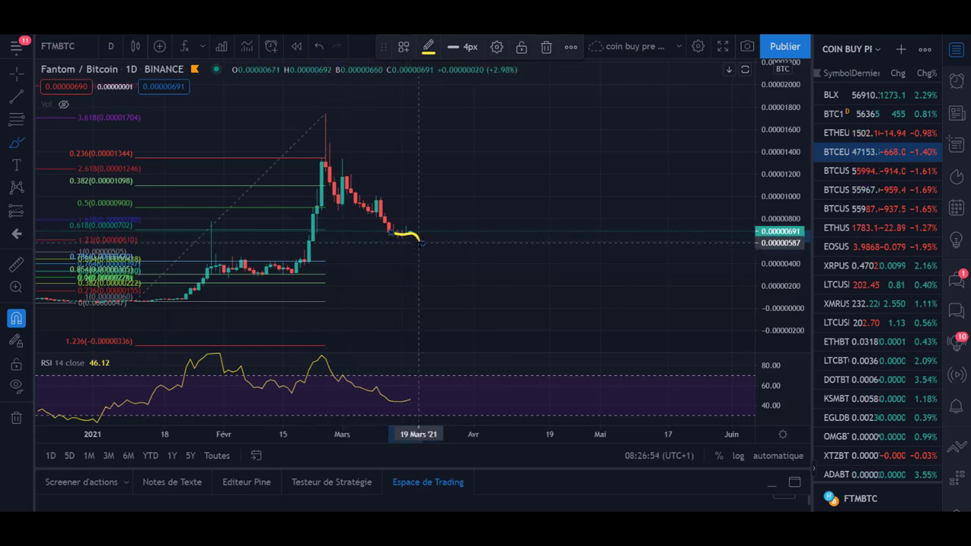
{"action": "left_click_drag", "start_coordinate": [459, 242], "coordinate": [498, 202]}
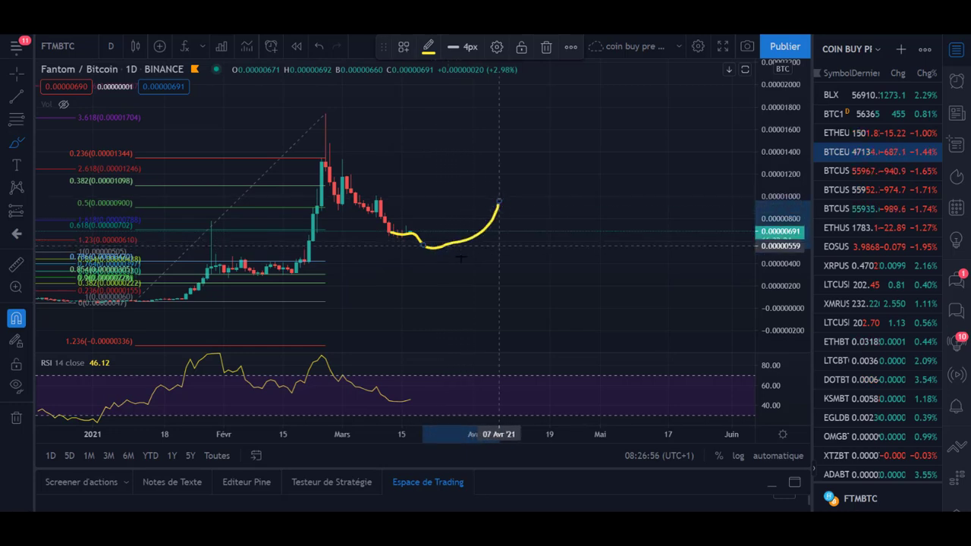
{"action": "left_click_drag", "start_coordinate": [410, 233], "coordinate": [422, 233]}
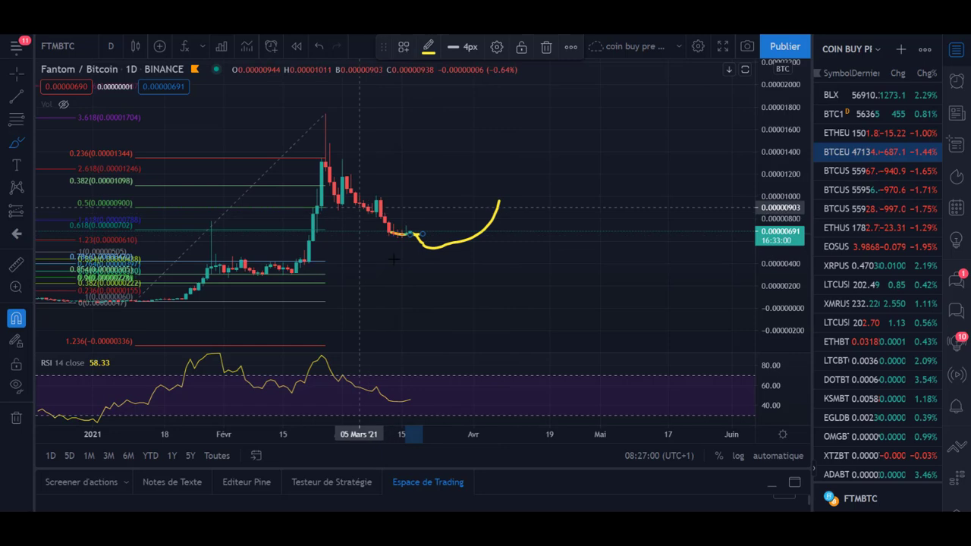
{"action": "key", "text": "Delete"}
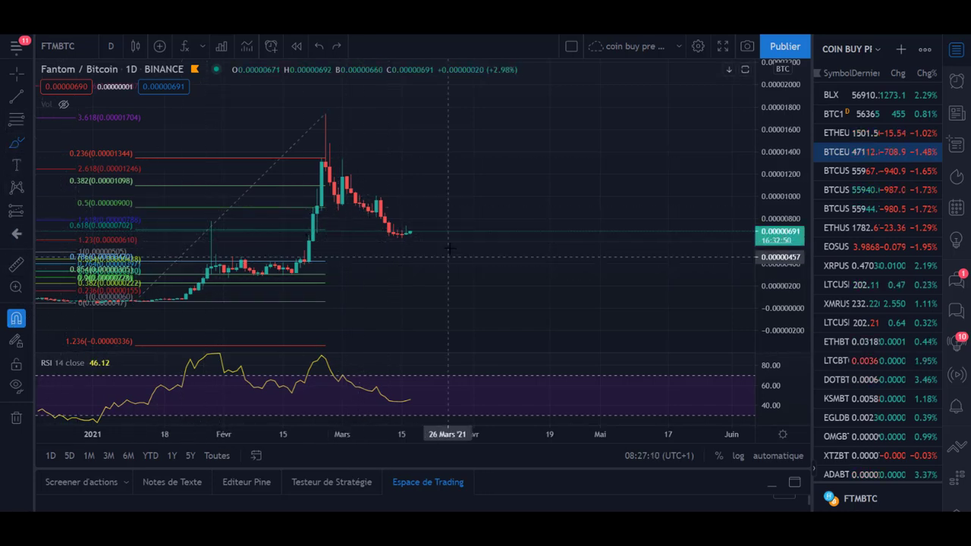
{"action": "mouse_move", "coordinate": [458, 232]}
{"action": "left_mouse_down"}
{"action": "mouse_move", "coordinate": [356, 233]}
{"action": "mouse_move", "coordinate": [418, 244]}
{"action": "mouse_move", "coordinate": [561, 233]}
{"action": "left_mouse_up"}
{"action": "key", "text": "ctrl+z"}
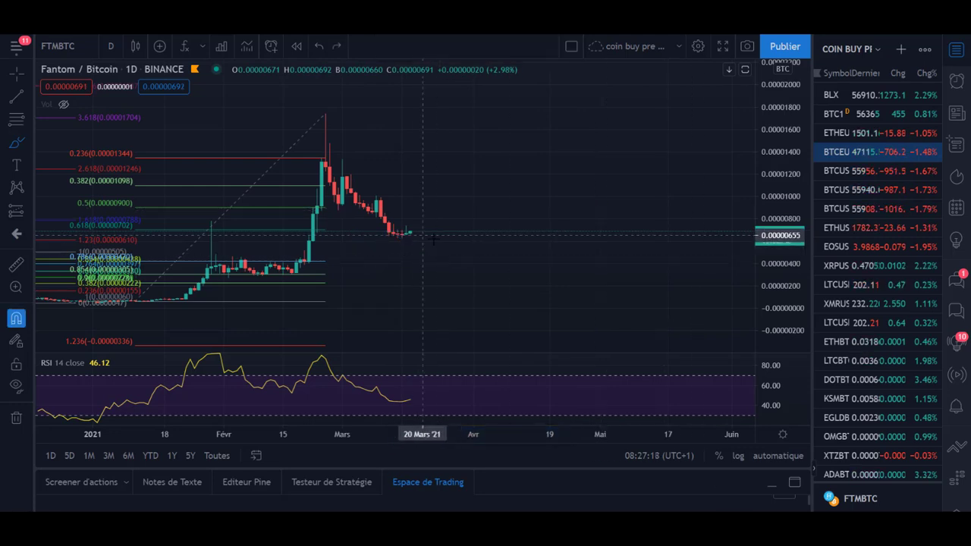
- Examine FTMBTC's daily price history since mid-2020 against the Fibonacci extension and the new retracement levels
{"action": "scroll", "coordinate": [471, 222], "scroll_direction": "down", "scroll_amount": 2}
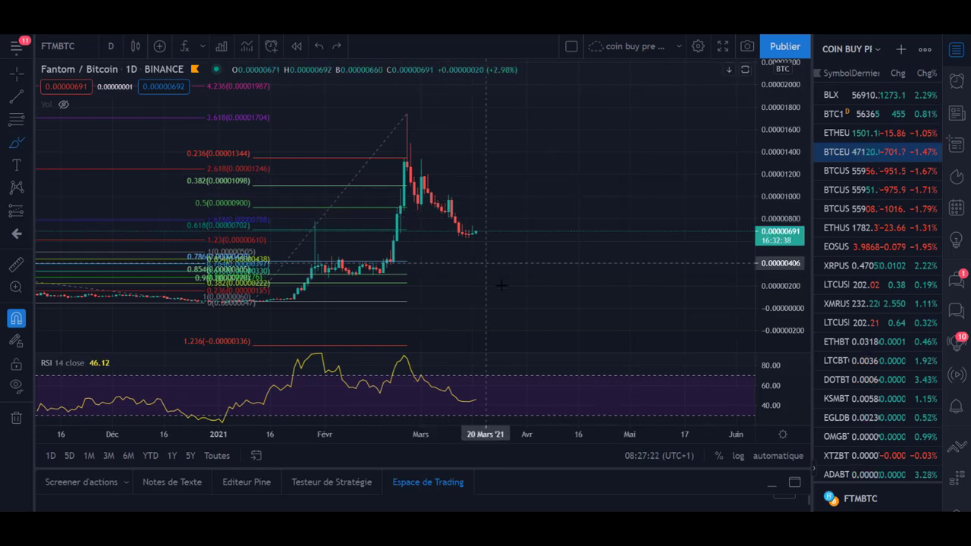
{"action": "left_click_drag", "start_coordinate": [499, 150], "coordinate": [655, 149]}
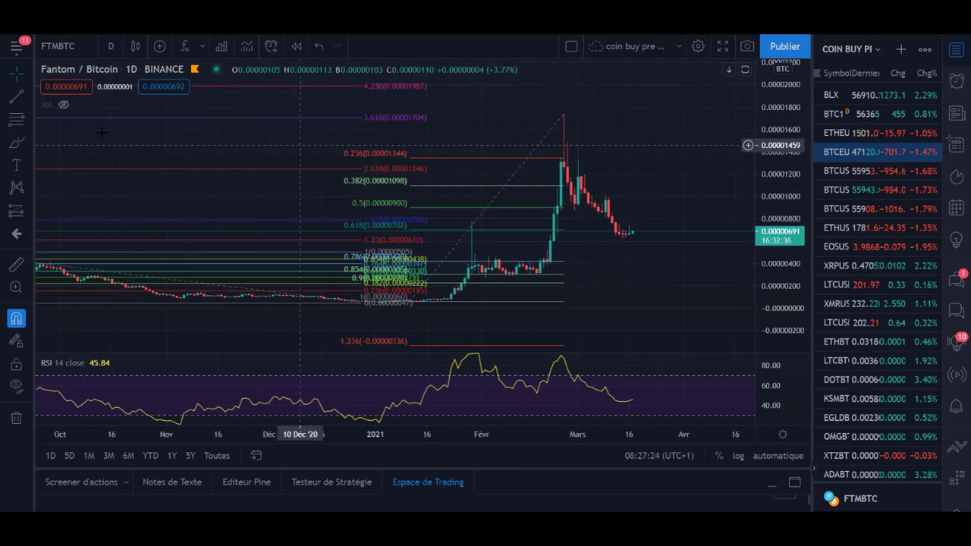
{"action": "scroll", "coordinate": [219, 141], "scroll_direction": "down", "scroll_amount": 3}
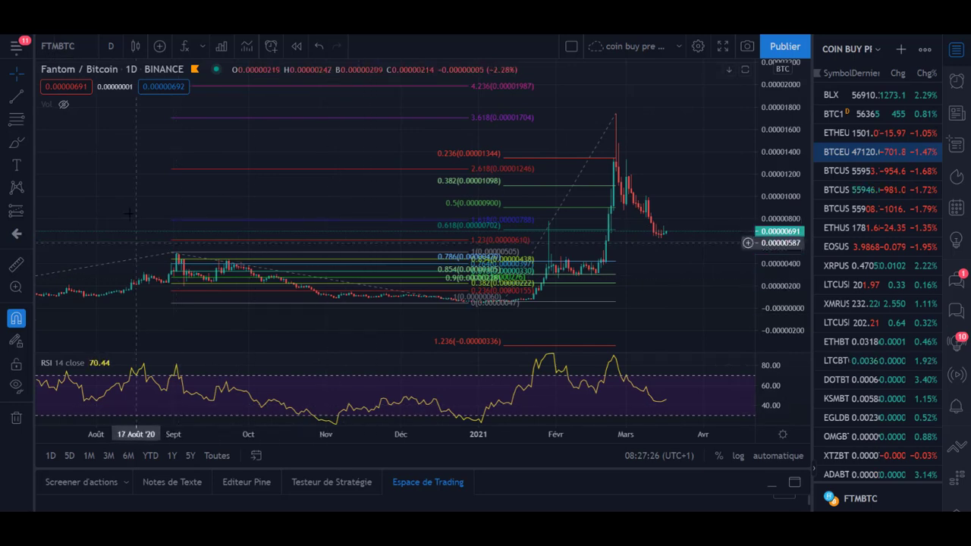
{"action": "scroll", "coordinate": [679, 281], "scroll_direction": "up", "scroll_amount": 1}
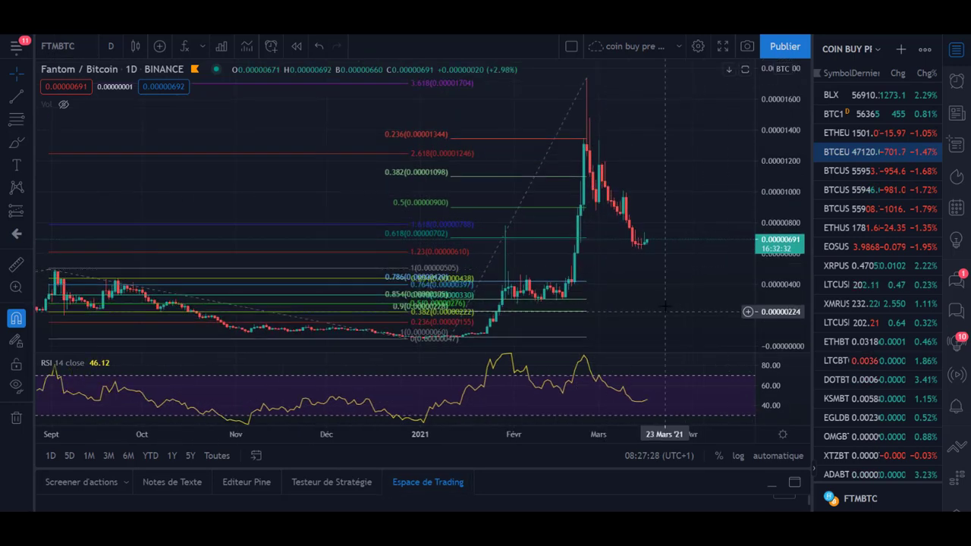
{"action": "left_click_drag", "start_coordinate": [648, 288], "coordinate": [559, 300]}
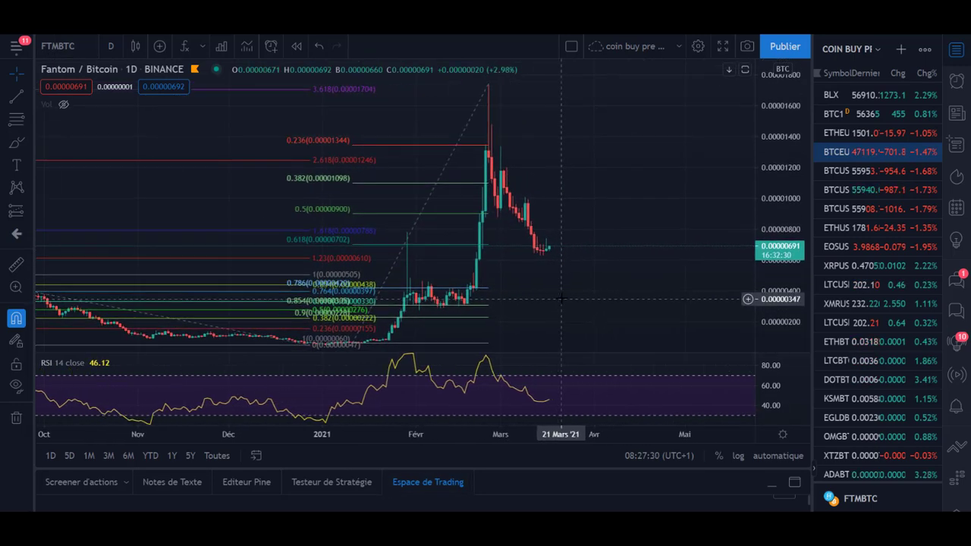
{"action": "left_click_drag", "start_coordinate": [608, 321], "coordinate": [581, 304]}
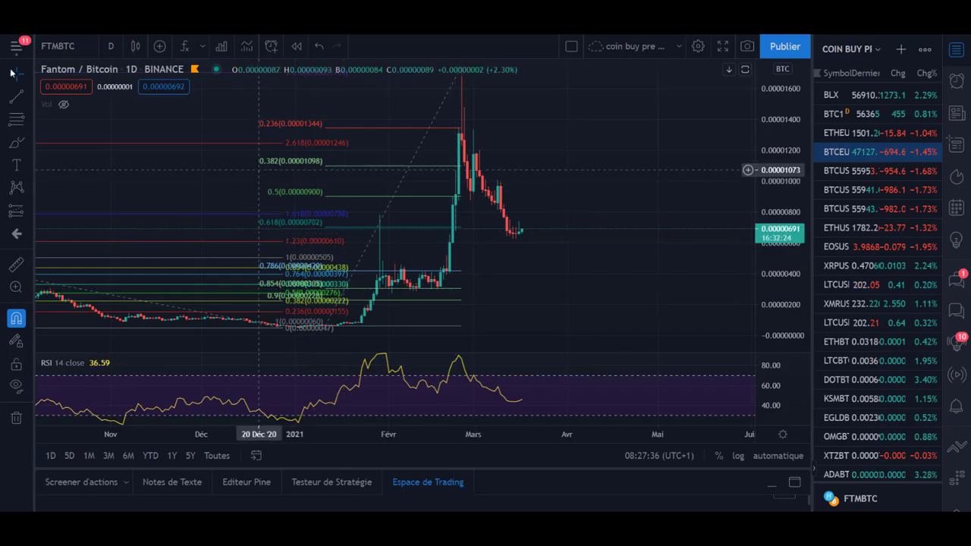
- Search for the symbol VITE, load VITEUSDT from Binance and bring its full daily price history into view
{"action": "left_click", "coordinate": [54, 47]}
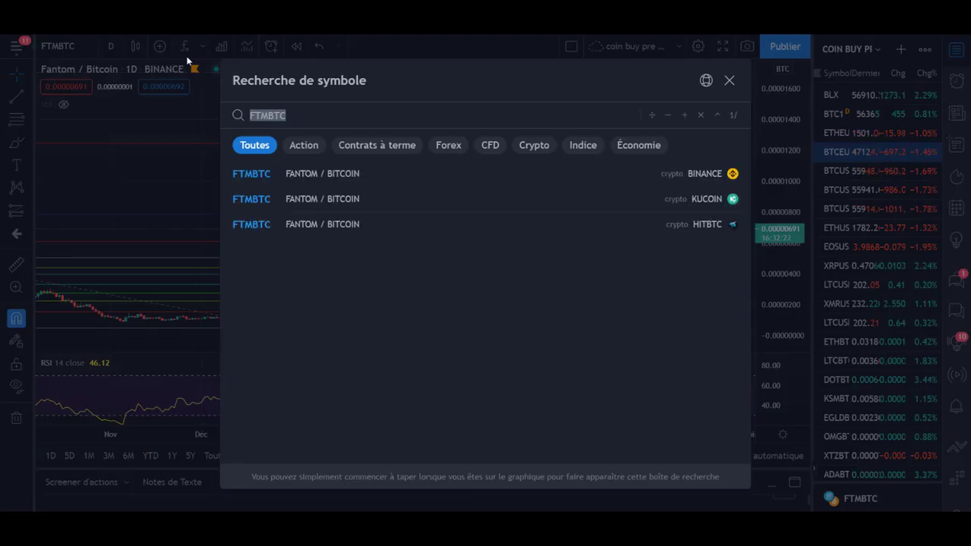
{"action": "type", "text": "VITE"}
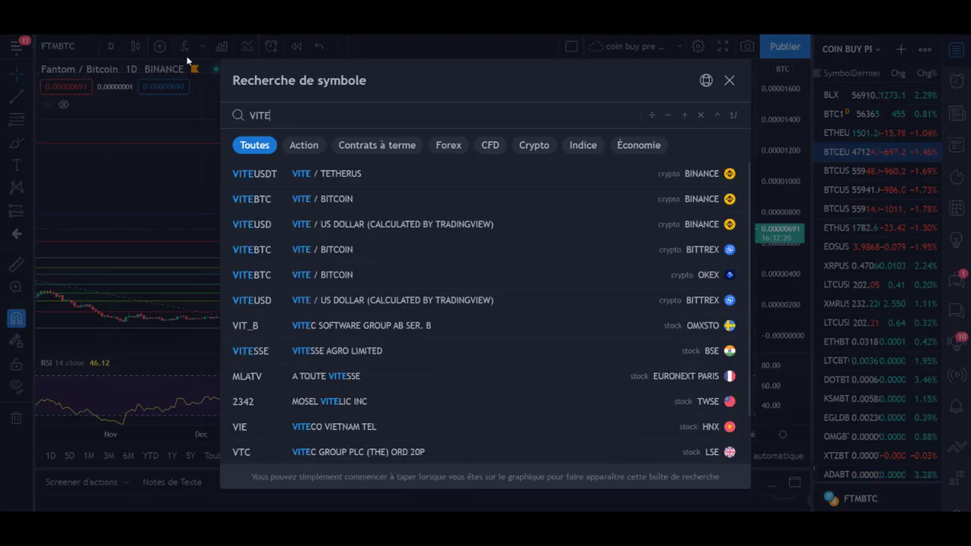
{"action": "left_click", "coordinate": [326, 175]}
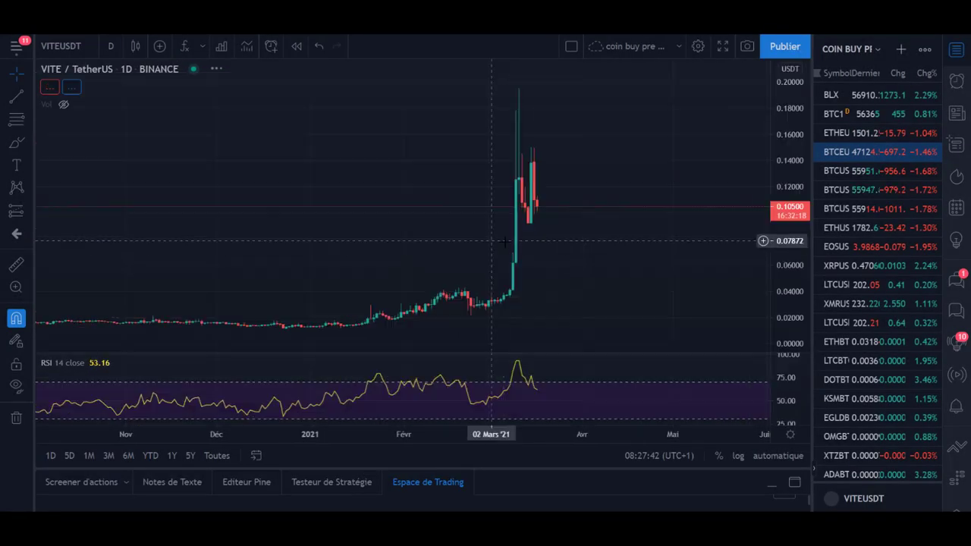
{"action": "scroll", "coordinate": [416, 320], "scroll_direction": "down", "scroll_amount": 5}
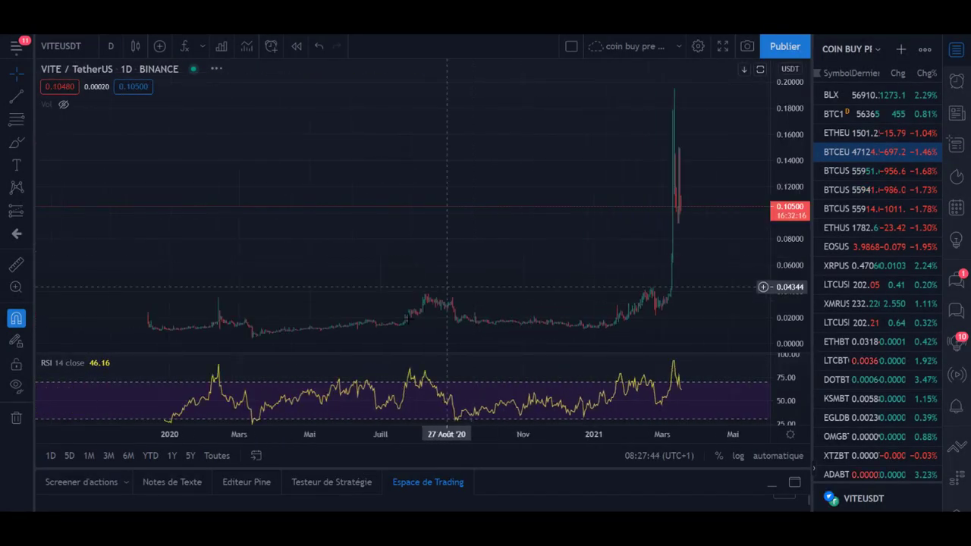
- Switch to CoinGecko, search for the Vite (VITE) coin and examine its market data page
{"action": "scroll", "coordinate": [531, 282], "scroll_direction": "up", "scroll_amount": 3}
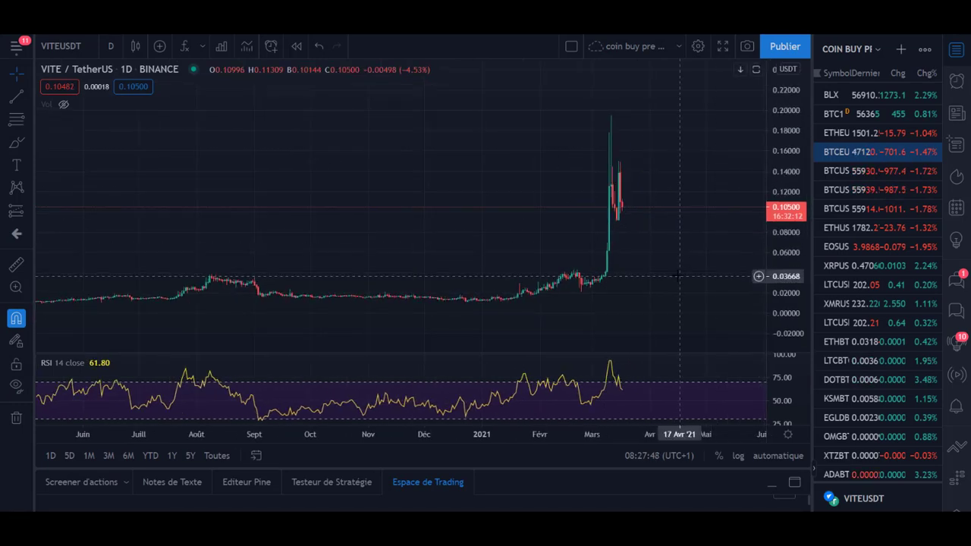
{"action": "scroll", "coordinate": [608, 278], "scroll_direction": "up", "scroll_amount": 2}
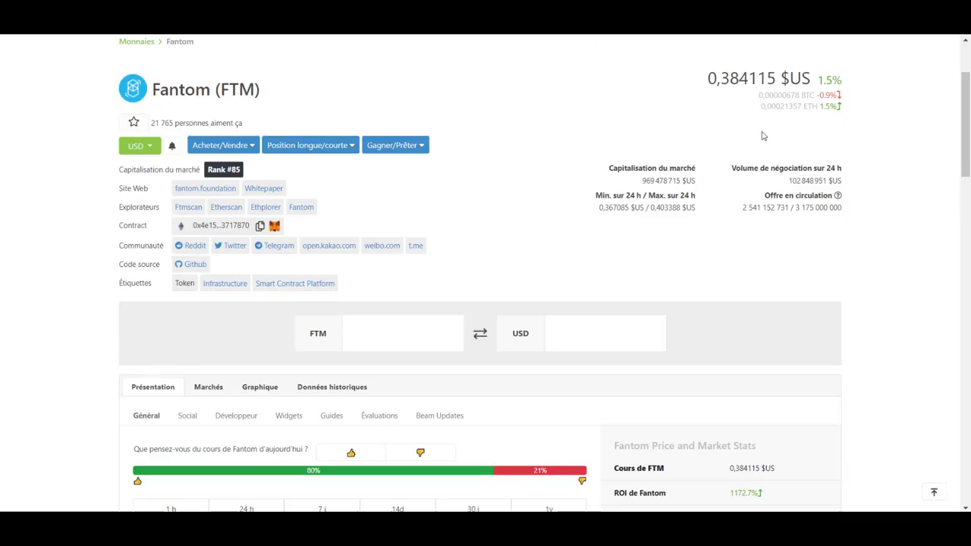
{"action": "scroll", "coordinate": [763, 136], "scroll_direction": "up", "scroll_amount": 2}
{"action": "left_click", "coordinate": [719, 110]}
{"action": "type", "text": "vite"}
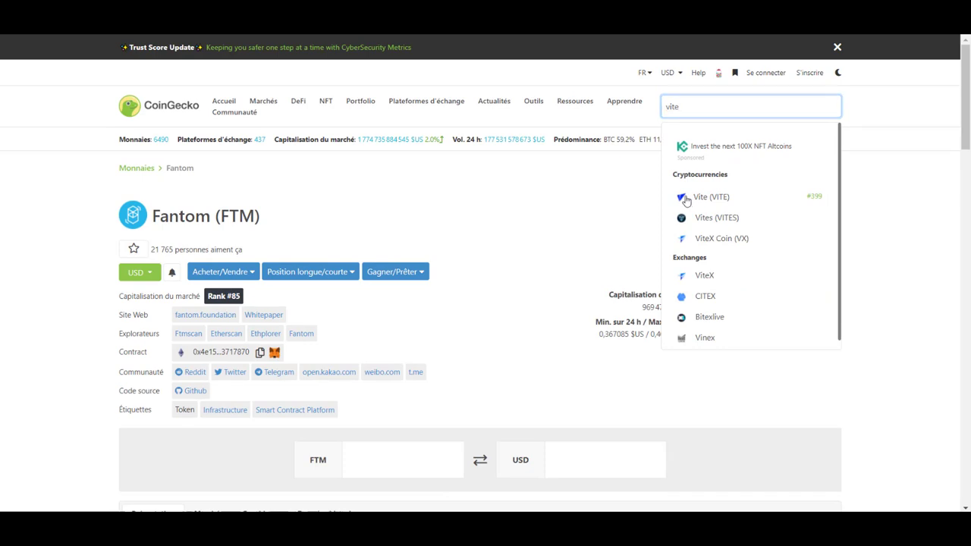
{"action": "left_click", "coordinate": [684, 198]}
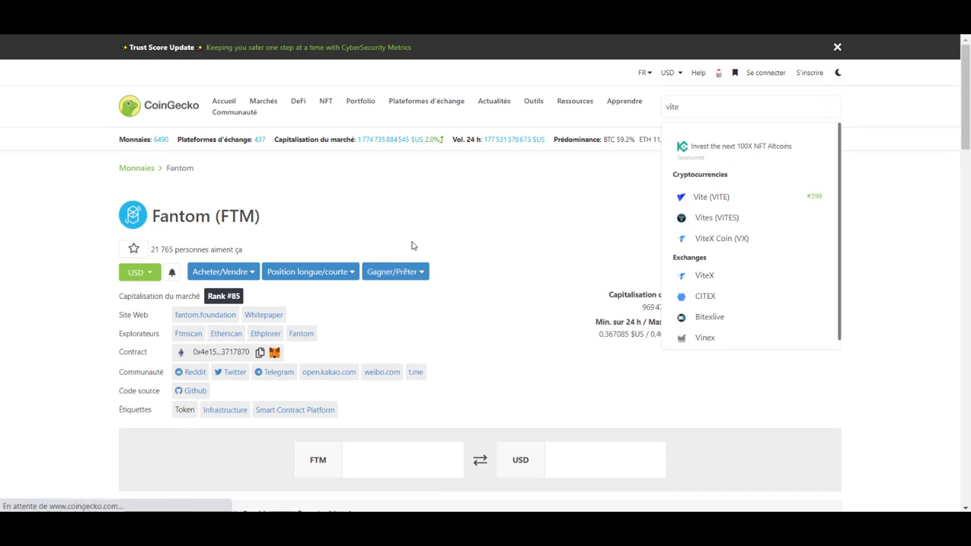
{"action": "scroll", "coordinate": [674, 282], "scroll_direction": "down", "scroll_amount": 1}
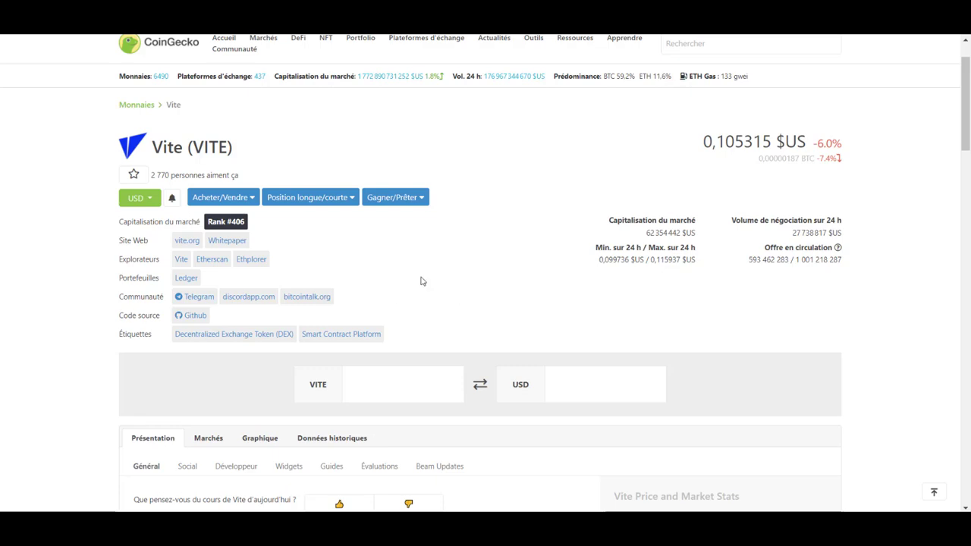
{"action": "scroll", "coordinate": [447, 298], "scroll_direction": "up", "scroll_amount": 1}
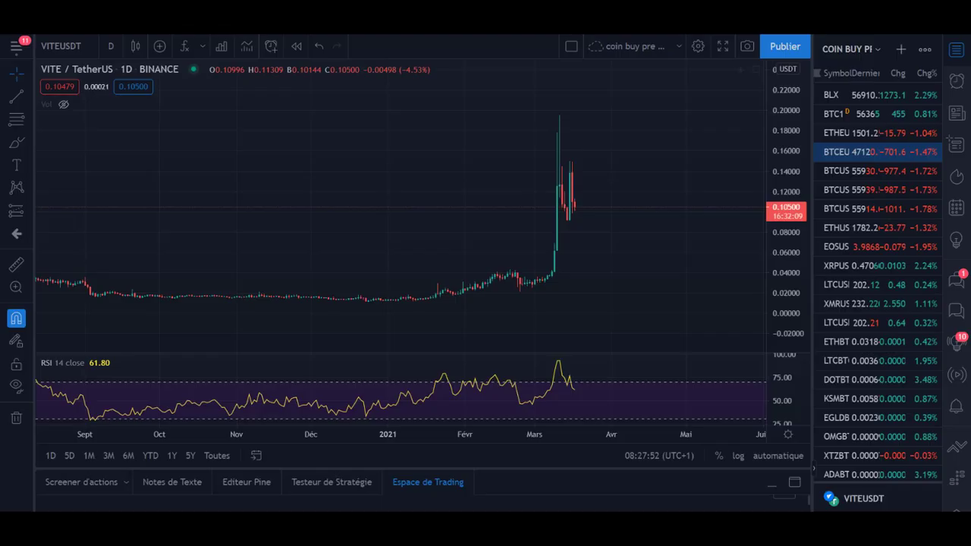
- Measure VITEUSDT's price rise from the 20 January 2021 base up to the March 2021 peak
{"action": "left_click", "coordinate": [16, 263]}
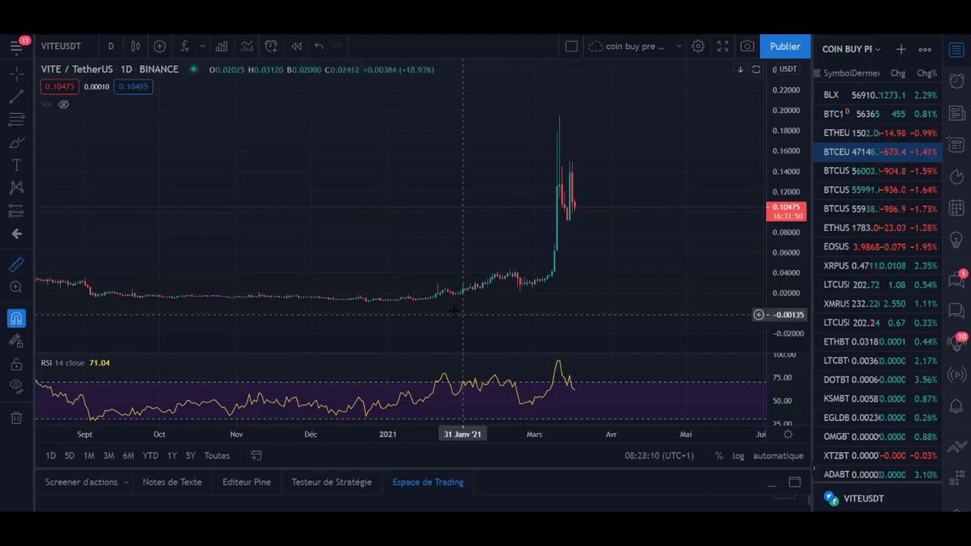
{"action": "left_click", "coordinate": [436, 295]}
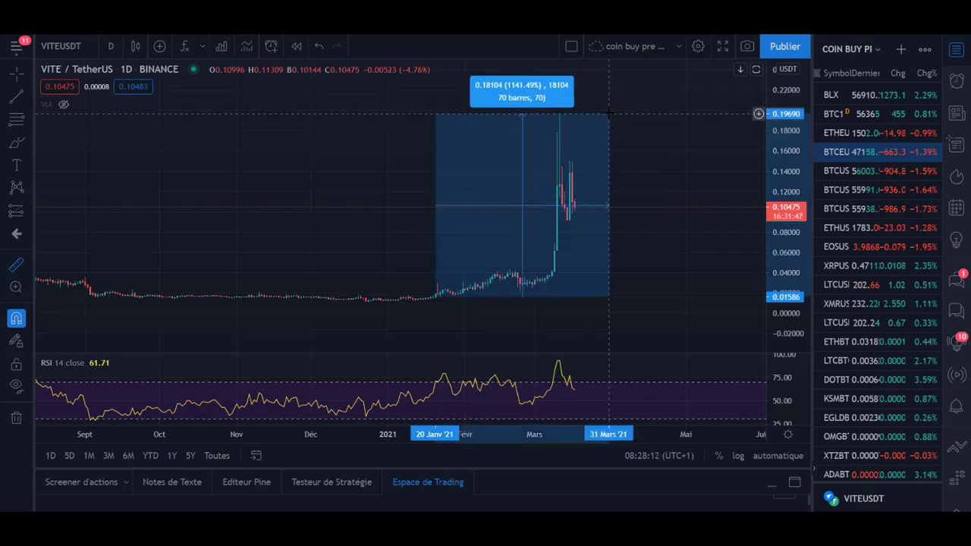
{"action": "left_click", "coordinate": [609, 113]}
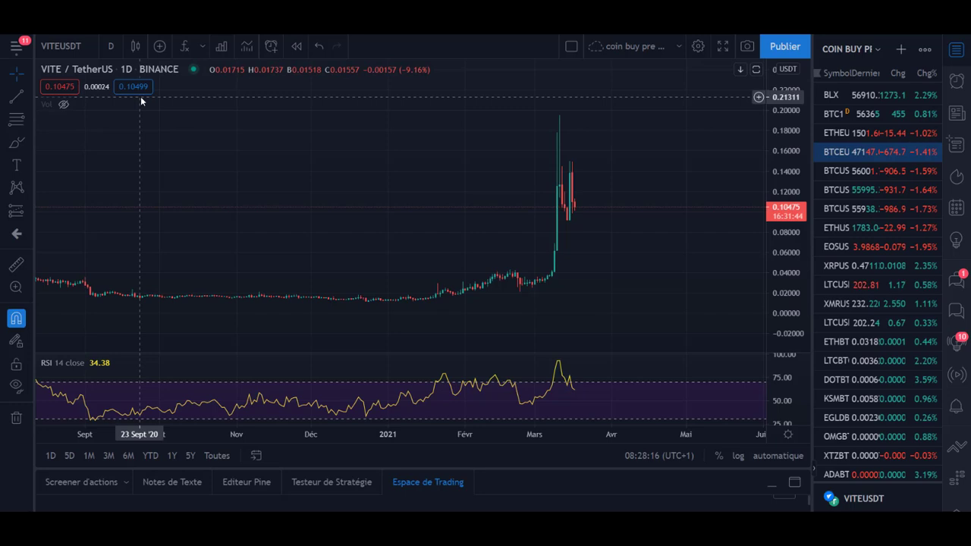
- Examine VITEUSDT's daily price history from early 2020 through the March 2021 spike and the pullback that follows it
{"action": "scroll", "coordinate": [326, 249], "scroll_direction": "down", "scroll_amount": 5}
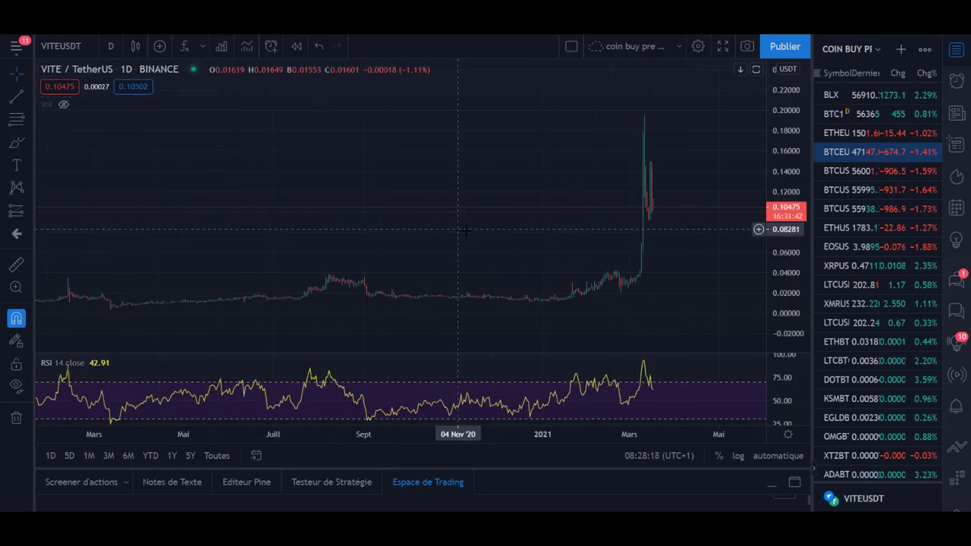
{"action": "left_click_drag", "start_coordinate": [491, 248], "coordinate": [385, 253]}
{"action": "scroll", "coordinate": [409, 267], "scroll_direction": "up", "scroll_amount": 3}
{"action": "left_click_drag", "start_coordinate": [328, 265], "coordinate": [402, 279]}
{"action": "scroll", "coordinate": [493, 262], "scroll_direction": "up", "scroll_amount": 2}
{"action": "left_click_drag", "start_coordinate": [642, 276], "coordinate": [558, 304]}
{"action": "scroll", "coordinate": [449, 303], "scroll_direction": "up", "scroll_amount": 1}
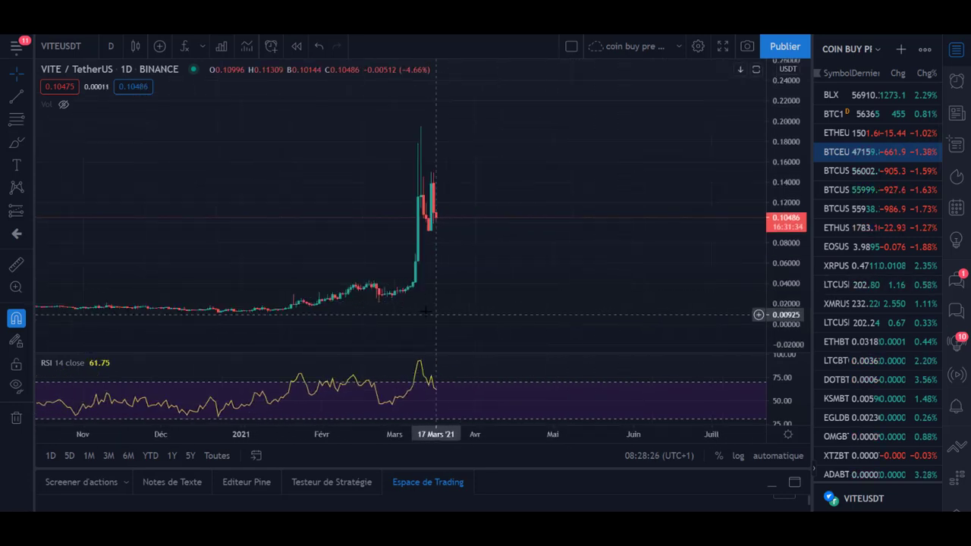
{"action": "left_click_drag", "start_coordinate": [449, 314], "coordinate": [503, 311]}
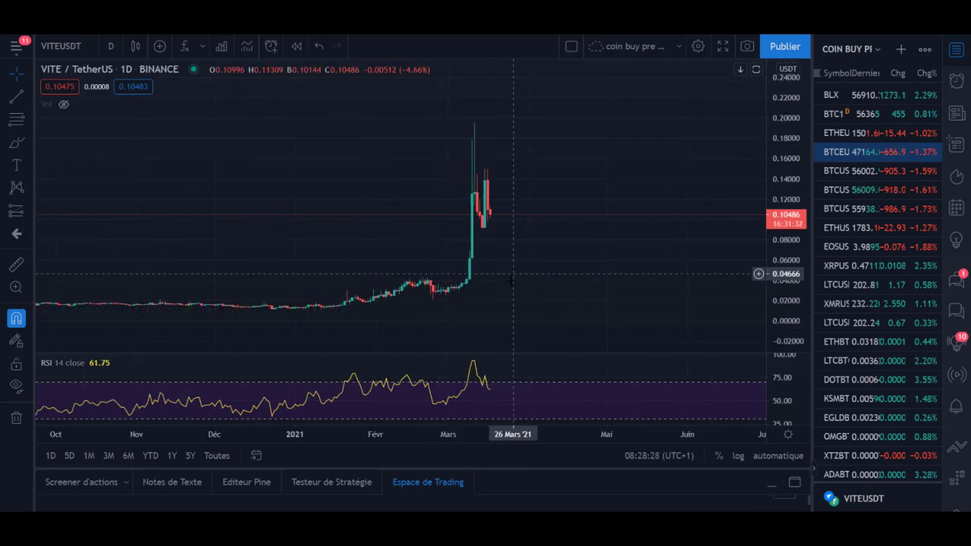
{"action": "left_click_drag", "start_coordinate": [511, 226], "coordinate": [482, 215]}
{"action": "left_click_drag", "start_coordinate": [633, 273], "coordinate": [537, 273]}
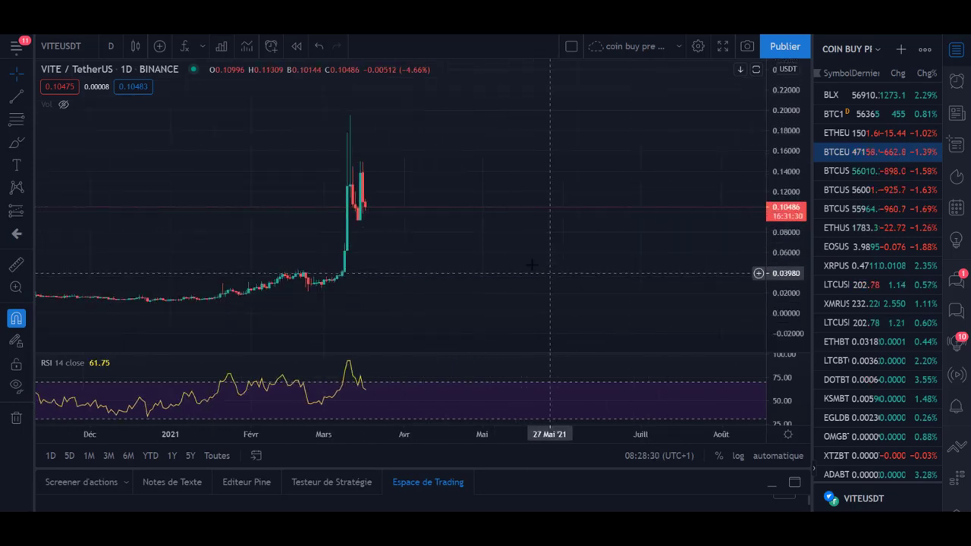
- Load the daily WANBTC chart from Binance and frame the price action from mid-2020 to March 2021
{"action": "left_click", "coordinate": [72, 46]}
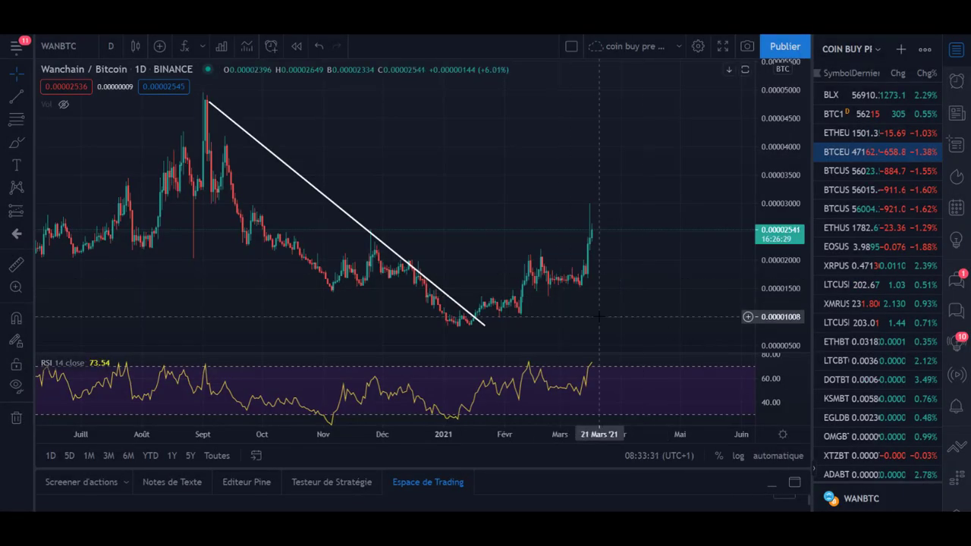
{"action": "scroll", "coordinate": [585, 301], "scroll_direction": "right", "scroll_amount": 1}
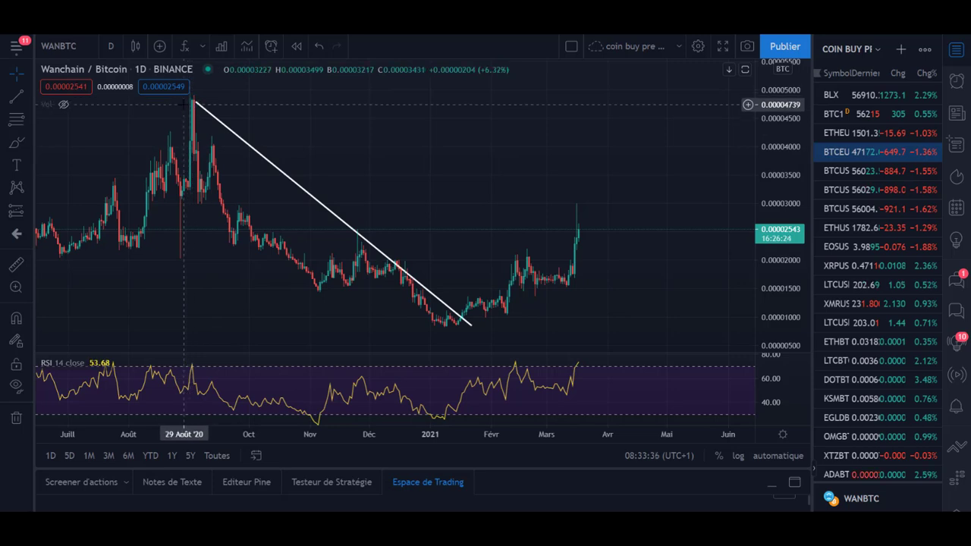
{"action": "left_click_drag", "start_coordinate": [457, 163], "coordinate": [395, 200]}
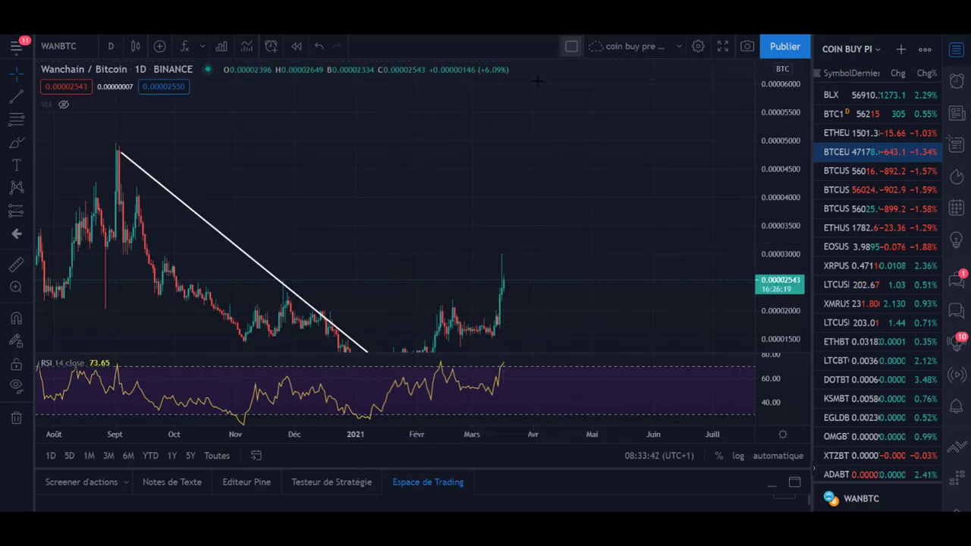
{"action": "left_click_drag", "start_coordinate": [559, 260], "coordinate": [618, 189]}
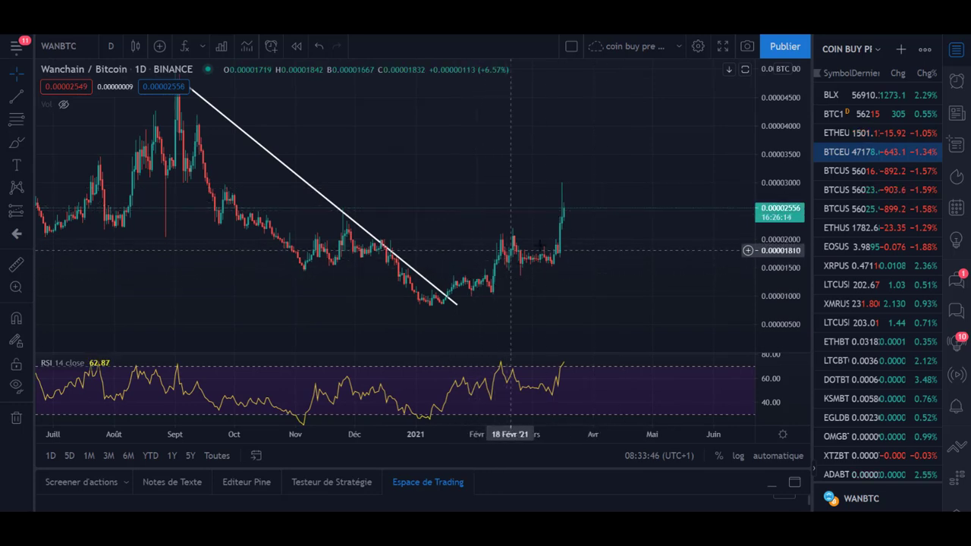
- Brush WANBTC's rise from early January to mid-March 2021 and a horizontal stroke at the February high, and remove the strokes
{"action": "mouse_move", "coordinate": [417, 300]}
{"action": "left_mouse_down"}
{"action": "mouse_move", "coordinate": [473, 277]}
{"action": "mouse_move", "coordinate": [496, 286]}
{"action": "mouse_move", "coordinate": [506, 235]}
{"action": "mouse_move", "coordinate": [531, 265]}
{"action": "mouse_move", "coordinate": [567, 198]}
{"action": "left_mouse_up"}
{"action": "left_click_drag", "start_coordinate": [512, 233], "coordinate": [584, 232]}
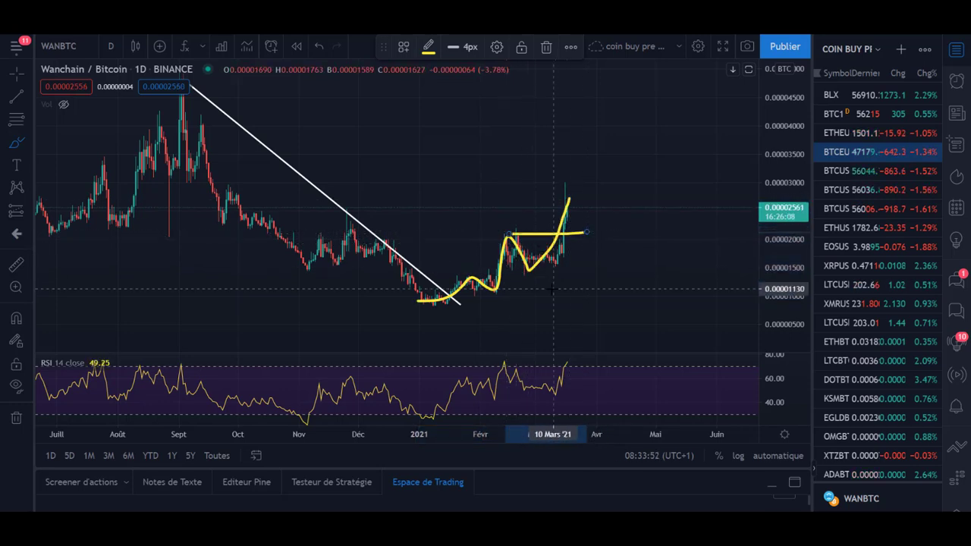
{"action": "key", "text": "ctrl+z"}
{"action": "key", "text": "ctrl+z"}
{"action": "key", "text": "ctrl+z"}
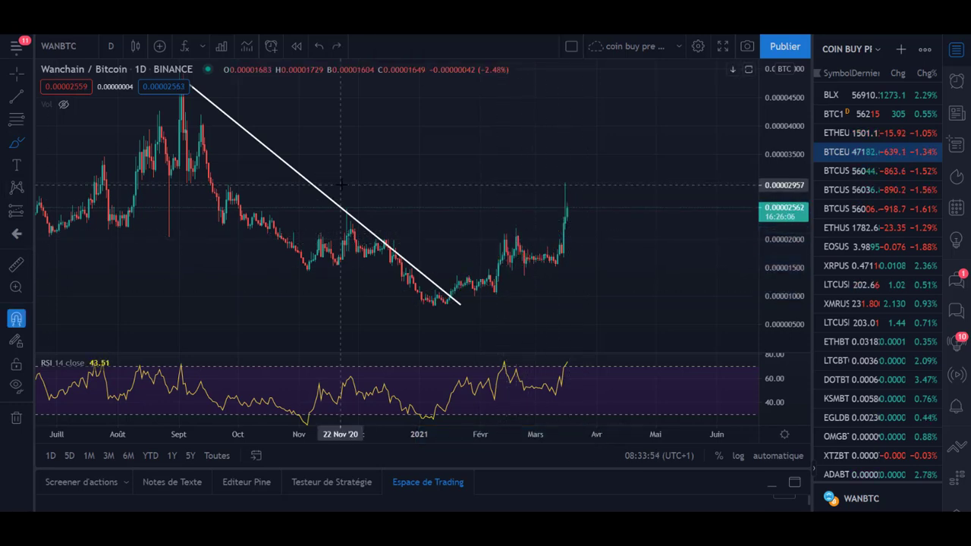
- Place a Fibonacci retracement on daily WANBTC from the 3 January 2021 low at 0.00000829 to the February high at 0.00002211
{"action": "left_click_drag", "start_coordinate": [382, 267], "coordinate": [426, 196]}
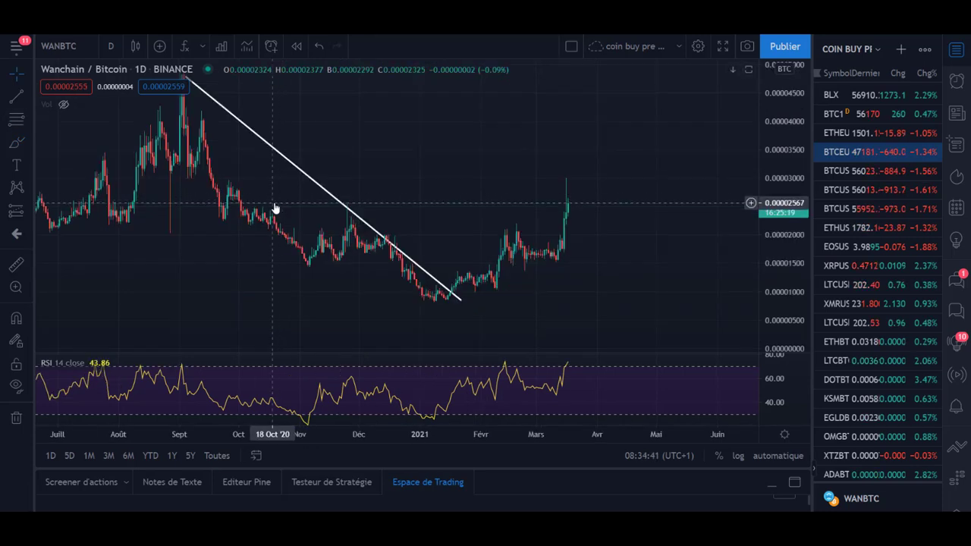
{"action": "scroll", "coordinate": [275, 205], "scroll_direction": "up", "scroll_amount": 2}
{"action": "left_click", "coordinate": [389, 301]}
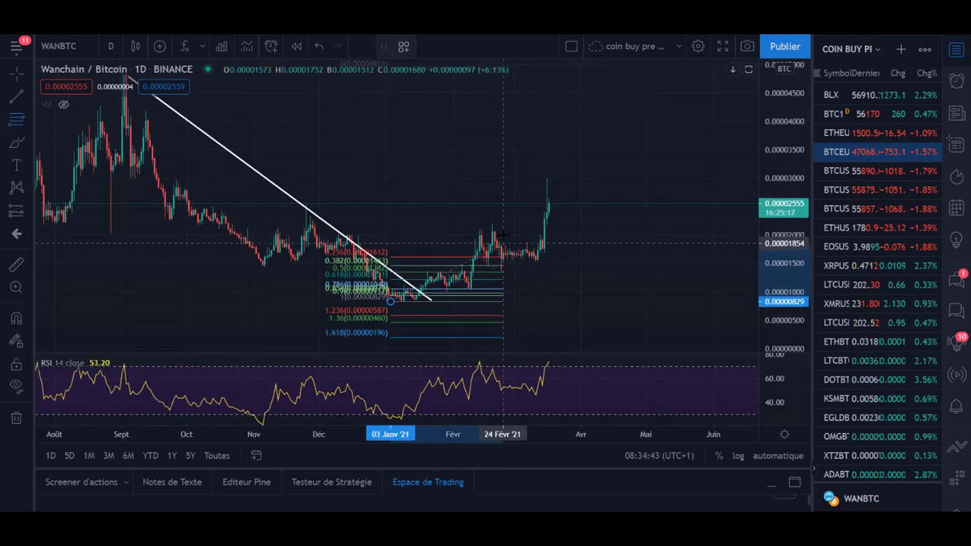
{"action": "left_click", "coordinate": [502, 223]}
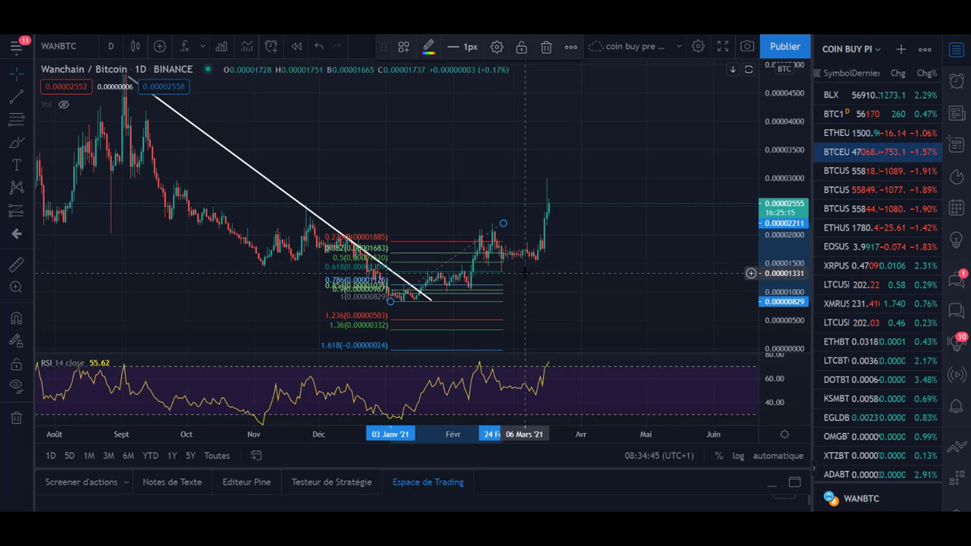
- Extend the WANBTC retracement's upper end to the mid-March 2021 peak at 0.00003009, with its end date at 25 March
{"action": "left_click_drag", "start_coordinate": [785, 283], "coordinate": [784, 151]}
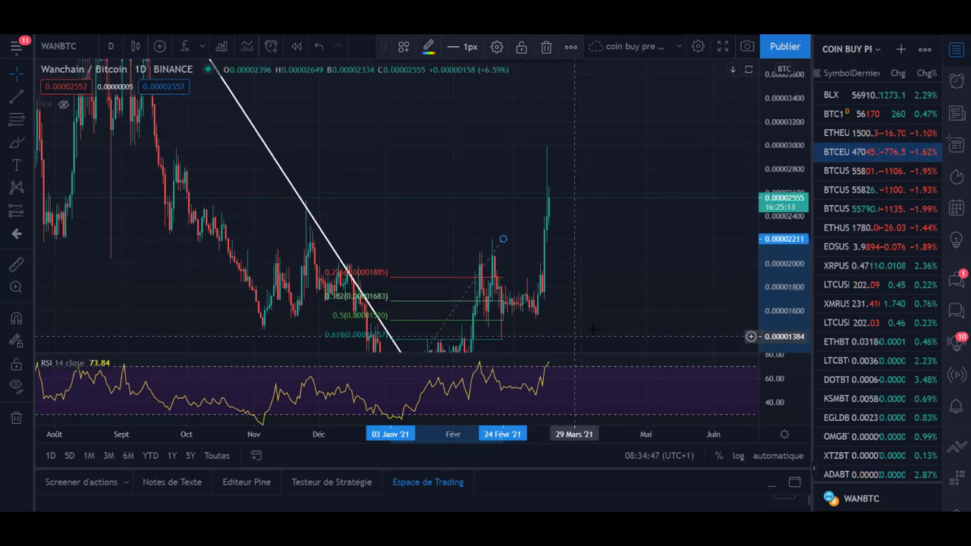
{"action": "left_click_drag", "start_coordinate": [785, 228], "coordinate": [785, 288]}
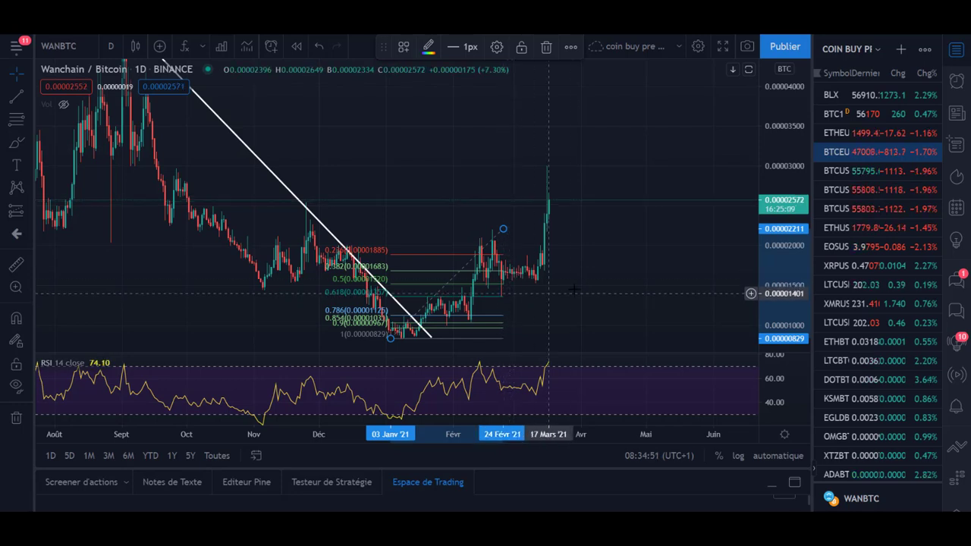
{"action": "left_click_drag", "start_coordinate": [774, 137], "coordinate": [775, 163]}
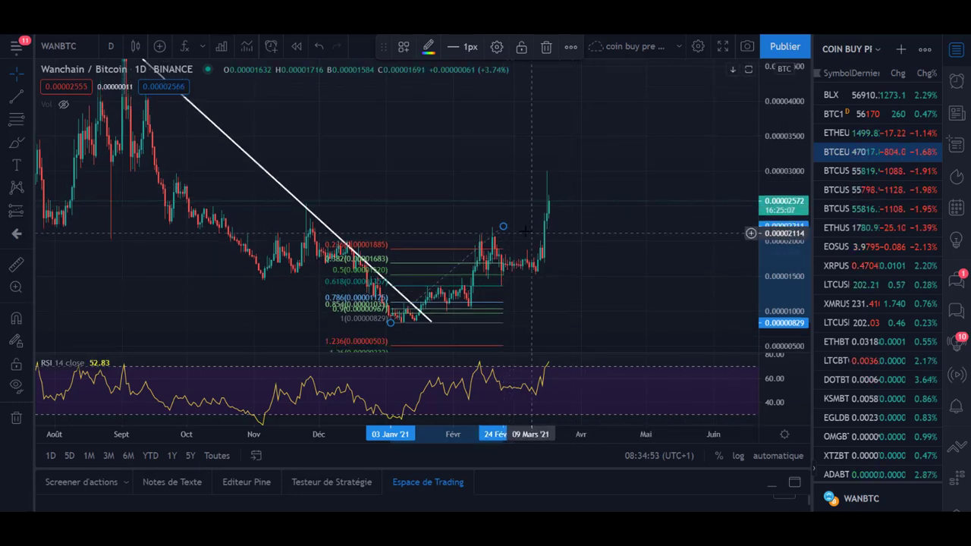
{"action": "left_click_drag", "start_coordinate": [504, 229], "coordinate": [565, 171]}
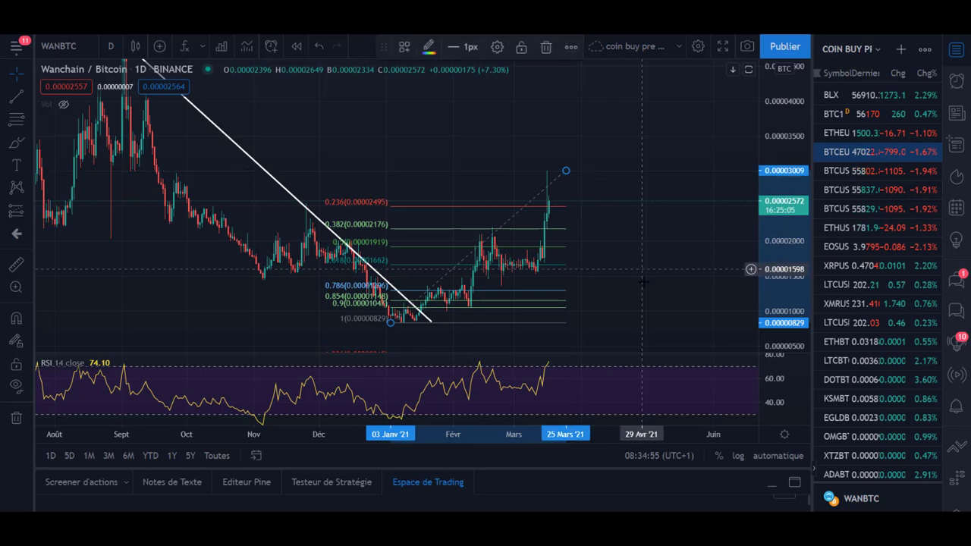
- Brush a projected WANBTC path from mid-March 2021, dipping to about 0.000015 and rebounding by early June
{"action": "left_click", "coordinate": [16, 144]}
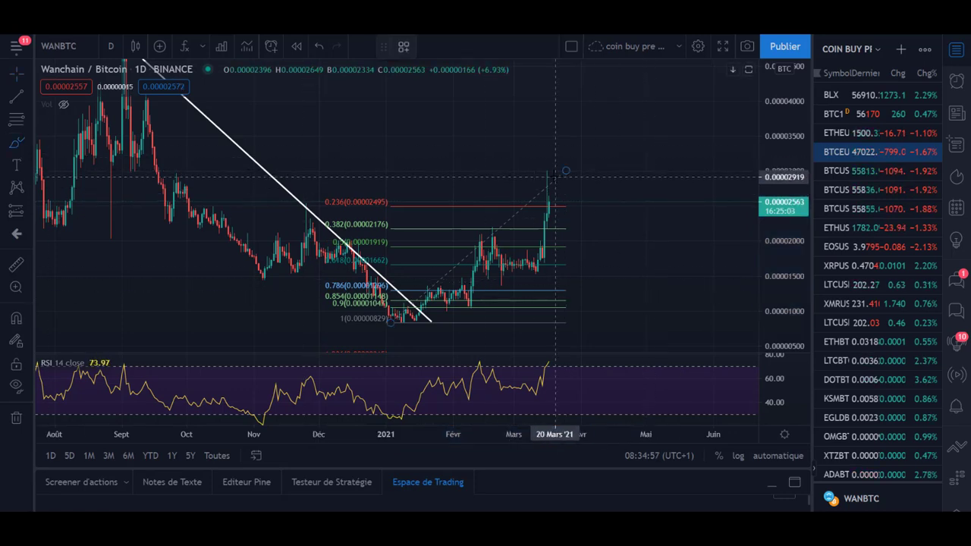
{"action": "mouse_move", "coordinate": [547, 201]}
{"action": "left_mouse_down"}
{"action": "mouse_move", "coordinate": [607, 278]}
{"action": "mouse_move", "coordinate": [631, 267]}
{"action": "mouse_move", "coordinate": [652, 275]}
{"action": "mouse_move", "coordinate": [687, 254]}
{"action": "mouse_move", "coordinate": [734, 183]}
{"action": "left_mouse_up"}
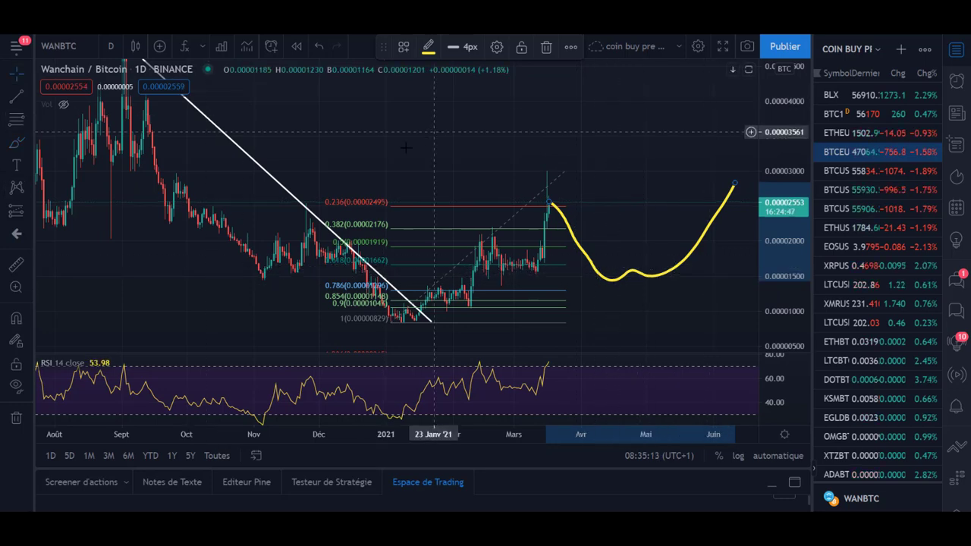
{"action": "left_click_drag", "start_coordinate": [364, 186], "coordinate": [388, 198]}
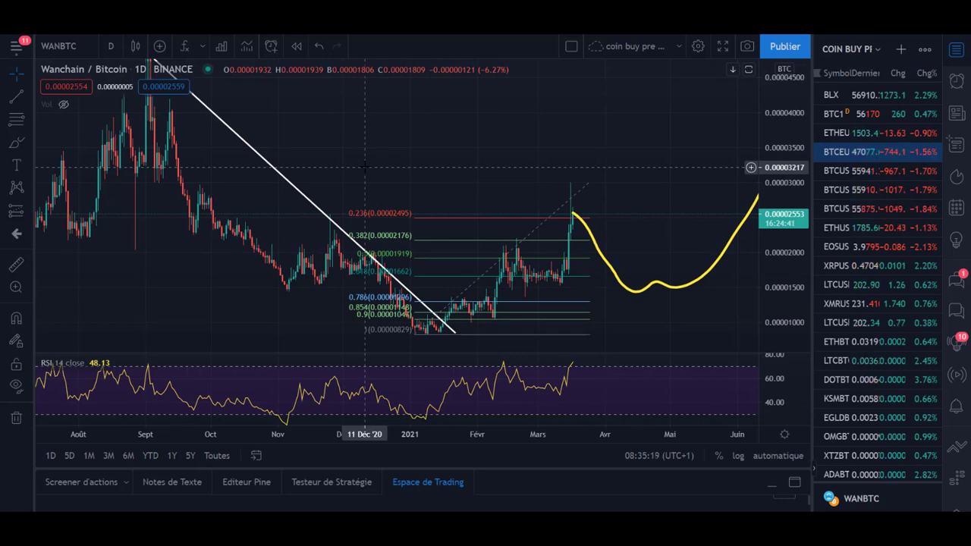
{"action": "left_click_drag", "start_coordinate": [565, 218], "coordinate": [592, 216]}
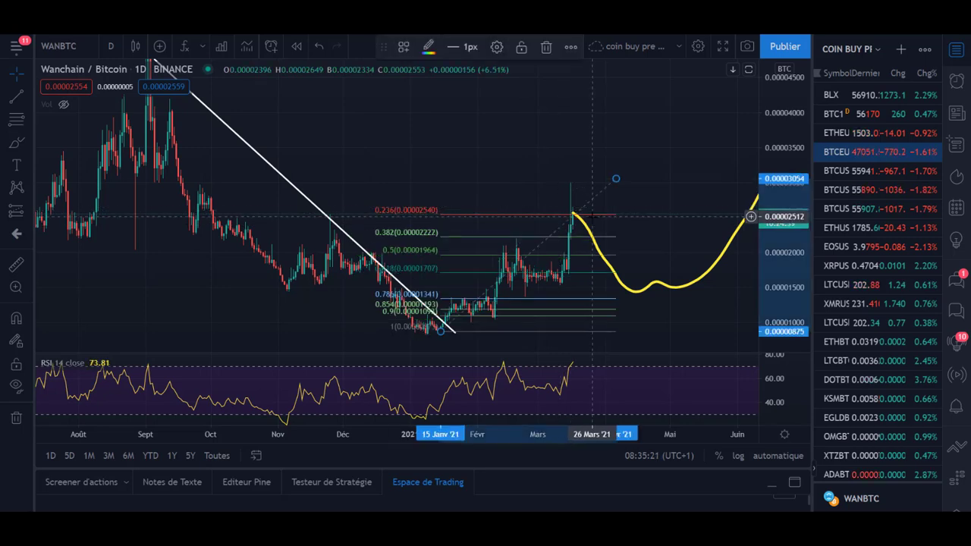
{"action": "key", "text": "ctrl+z"}
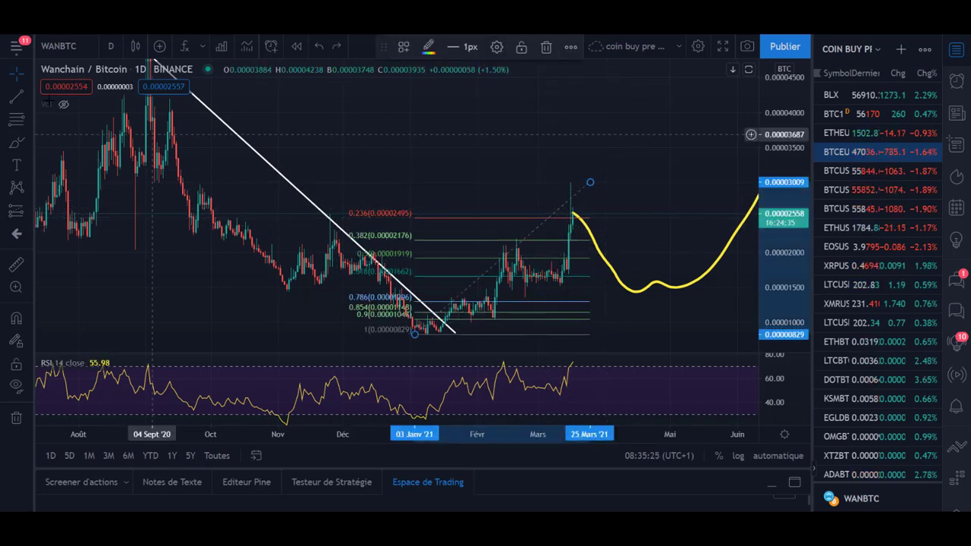
- Examine WANBTC's daily price history since 2020 against the descending trend line, the retracement levels and the brushed projection
{"action": "left_click", "coordinate": [17, 75]}
{"action": "left_click", "coordinate": [68, 79]}
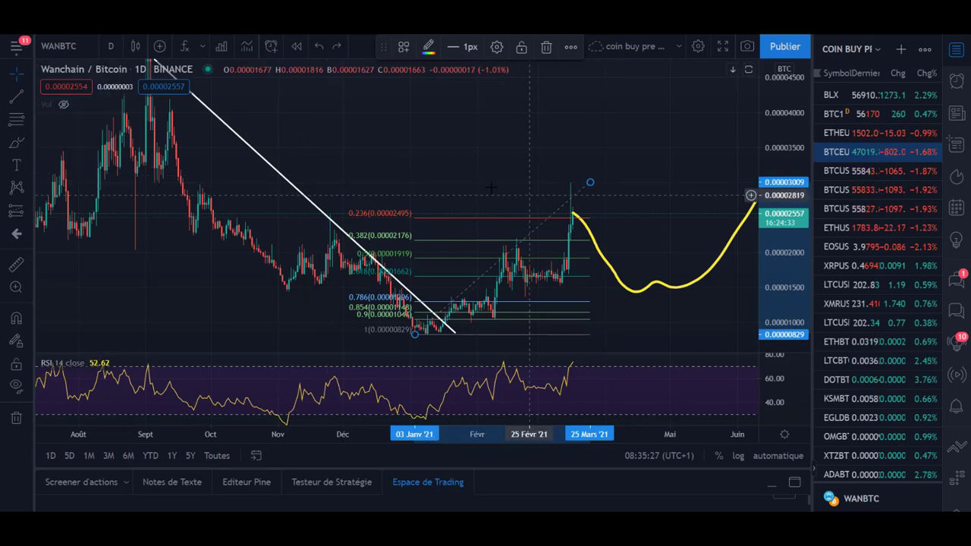
{"action": "left_click_drag", "start_coordinate": [453, 176], "coordinate": [463, 175]}
{"action": "left_click_drag", "start_coordinate": [790, 132], "coordinate": [790, 188]}
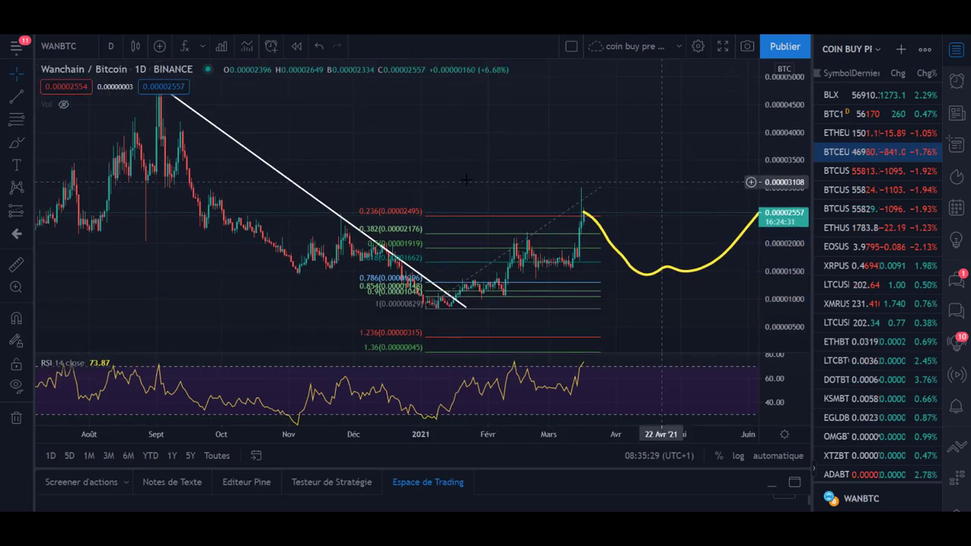
{"action": "left_click_drag", "start_coordinate": [444, 166], "coordinate": [419, 196]}
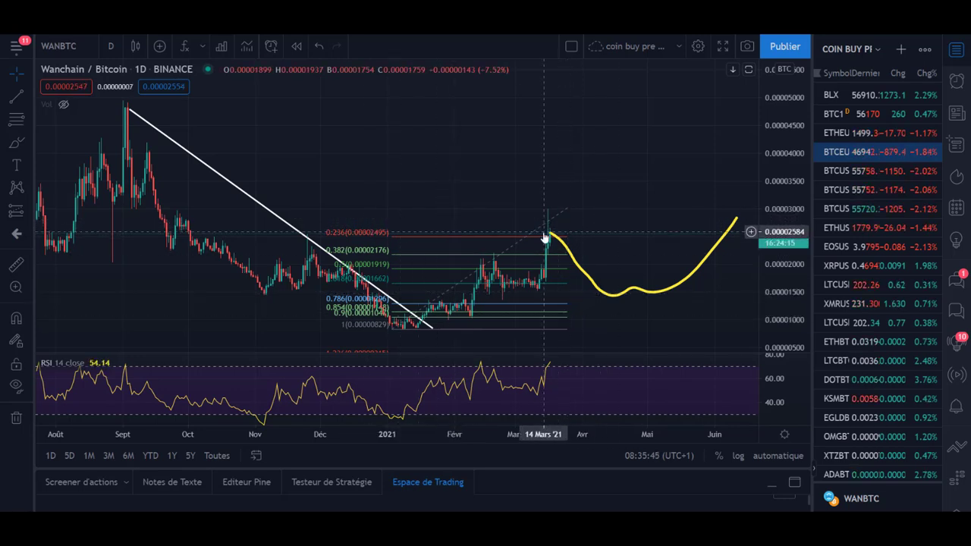
{"action": "left_click_drag", "start_coordinate": [424, 189], "coordinate": [507, 175]}
{"action": "scroll", "coordinate": [495, 193], "scroll_direction": "up", "scroll_amount": 2}
{"action": "left_click_drag", "start_coordinate": [450, 167], "coordinate": [396, 167]}
{"action": "scroll", "coordinate": [396, 166], "scroll_direction": "down", "scroll_amount": 6}
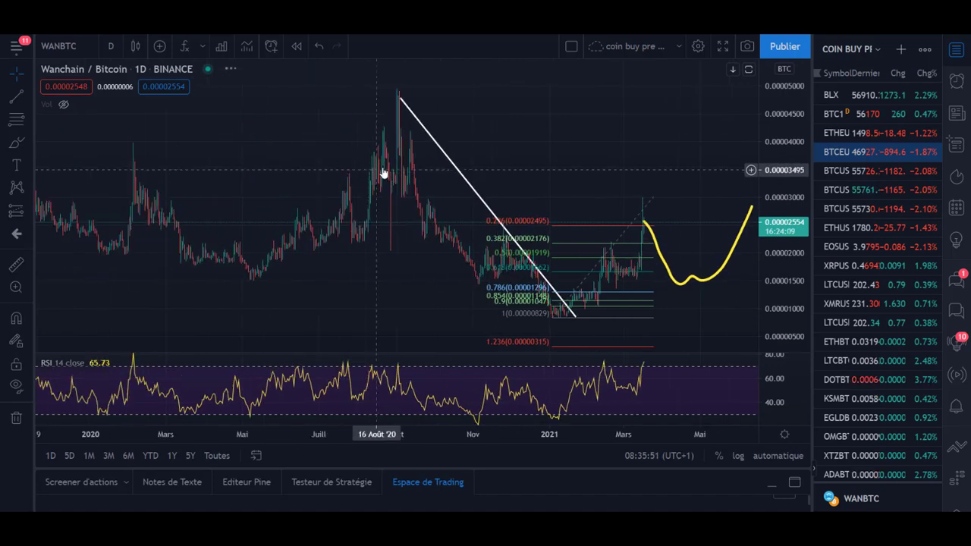
{"action": "scroll", "coordinate": [480, 190], "scroll_direction": "up", "scroll_amount": 4}
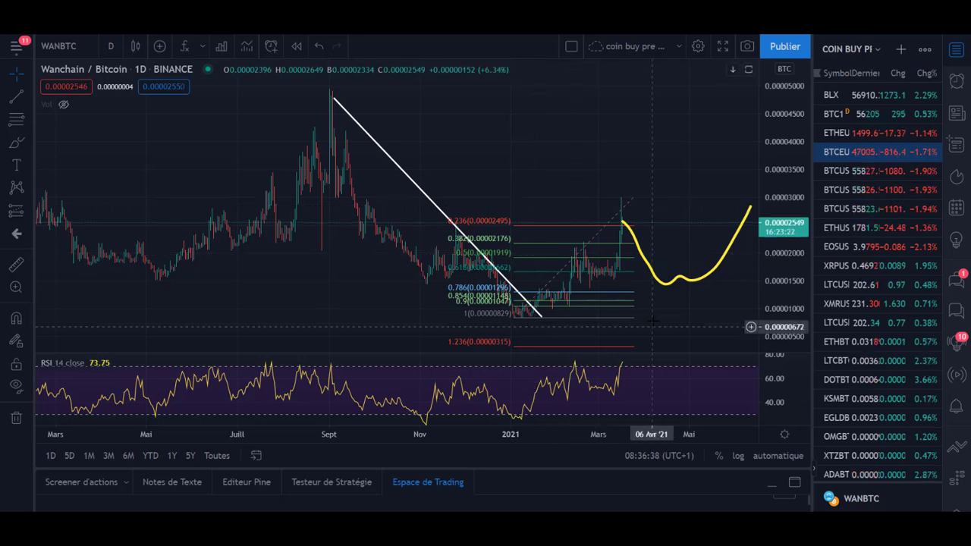
{"action": "scroll", "coordinate": [606, 288], "scroll_direction": "up", "scroll_amount": 2}
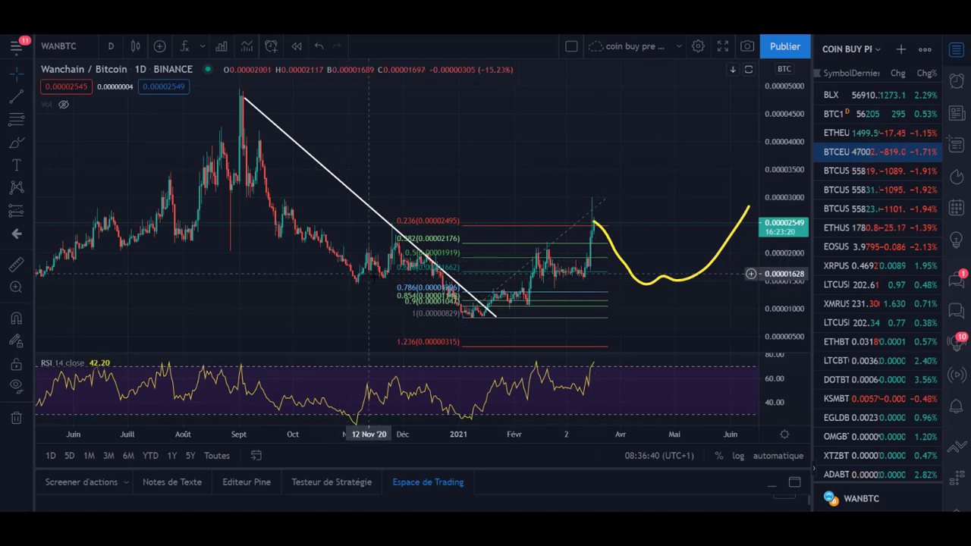
{"action": "scroll", "coordinate": [464, 302], "scroll_direction": "up", "scroll_amount": 1}
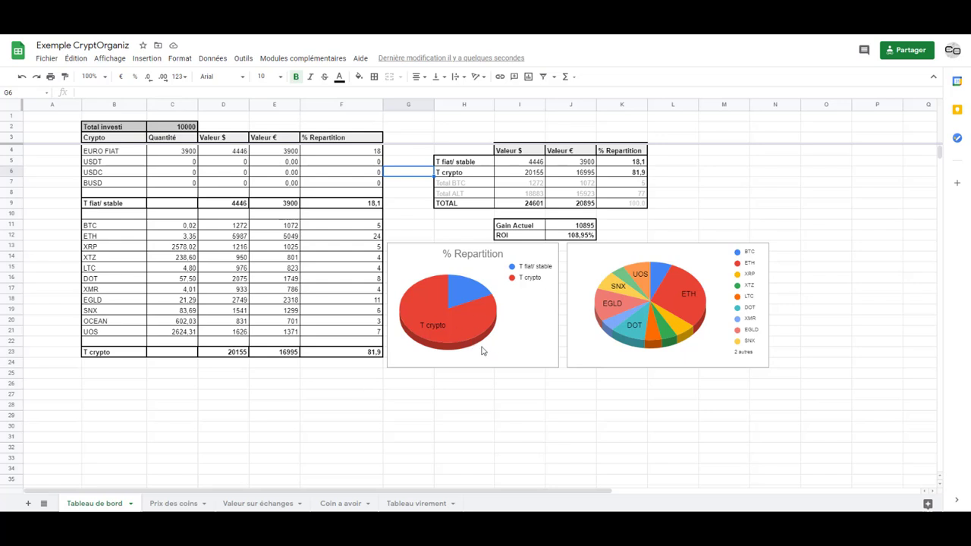
- Switch to the Exemple CryptOrganiz spreadsheet in Google Sheets and review the coins' dollar values and percentage allocations, comparing BTC with ETH
{"action": "left_click", "coordinate": [67, 194]}
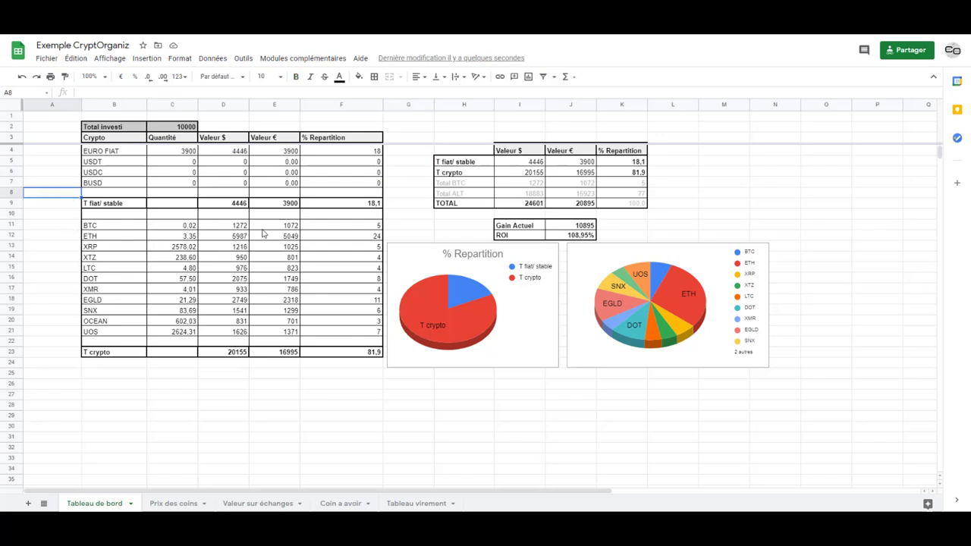
{"action": "left_click_drag", "start_coordinate": [217, 227], "coordinate": [218, 334]}
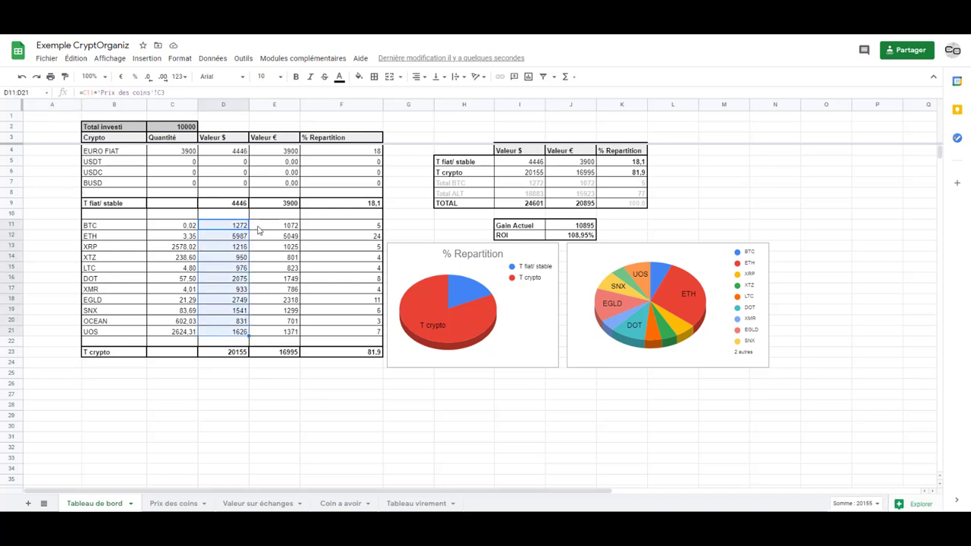
{"action": "left_click_drag", "start_coordinate": [326, 230], "coordinate": [338, 326]}
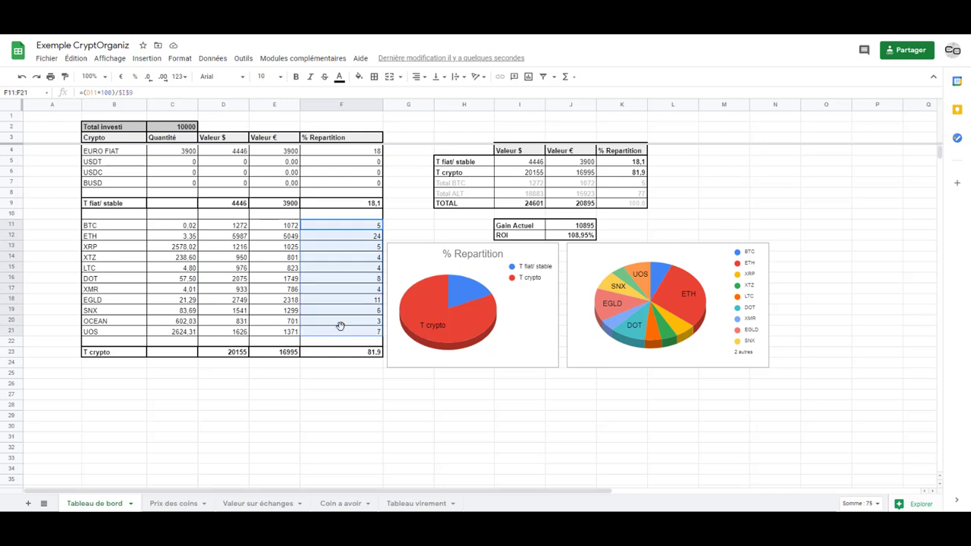
{"action": "left_click", "coordinate": [335, 236]}
{"action": "left_click", "coordinate": [338, 250]}
{"action": "left_click", "coordinate": [336, 259]}
{"action": "left_click", "coordinate": [326, 239]}
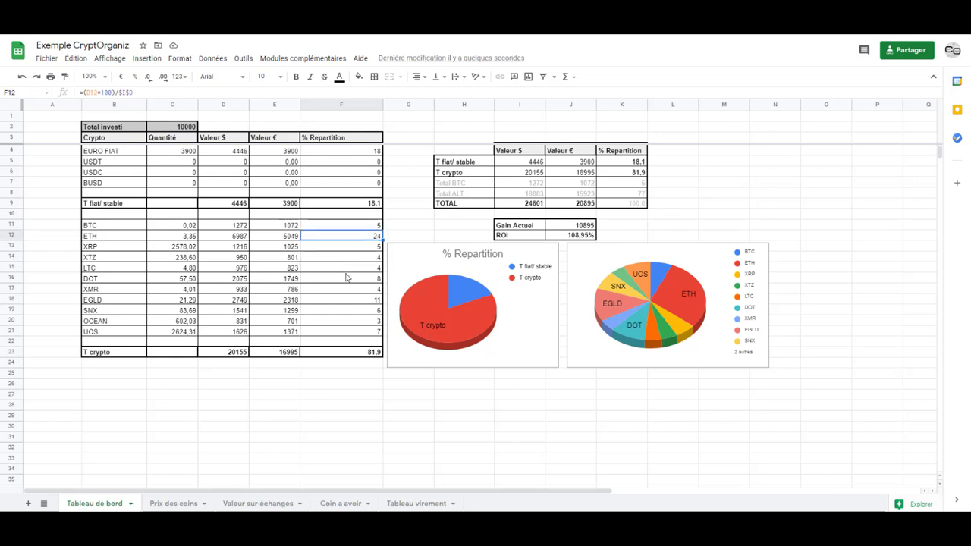
{"action": "left_click", "coordinate": [320, 229]}
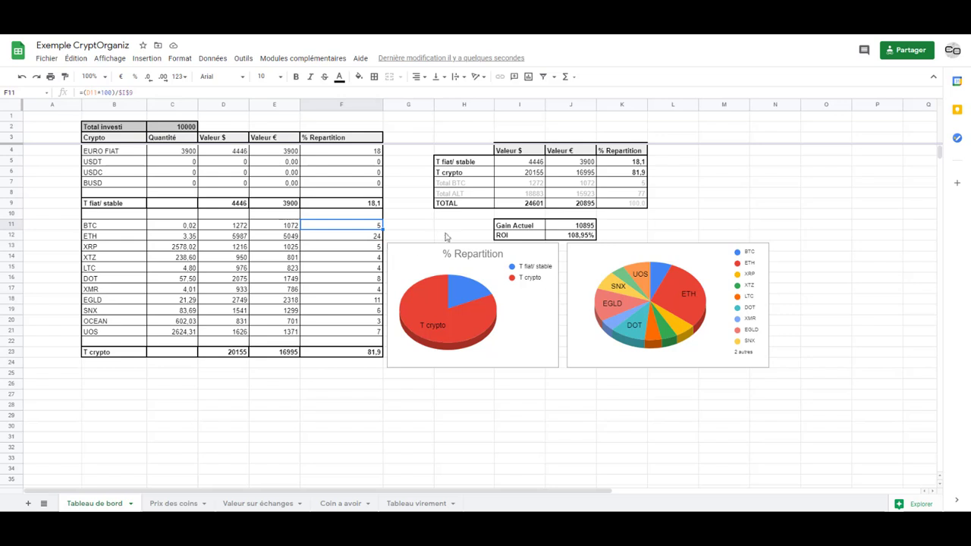
- Check the BTC and ETH quantities, the total invested, the portfolio's euro total and the current gain on the dashboard
{"action": "left_click", "coordinate": [182, 229]}
{"action": "left_click", "coordinate": [181, 236]}
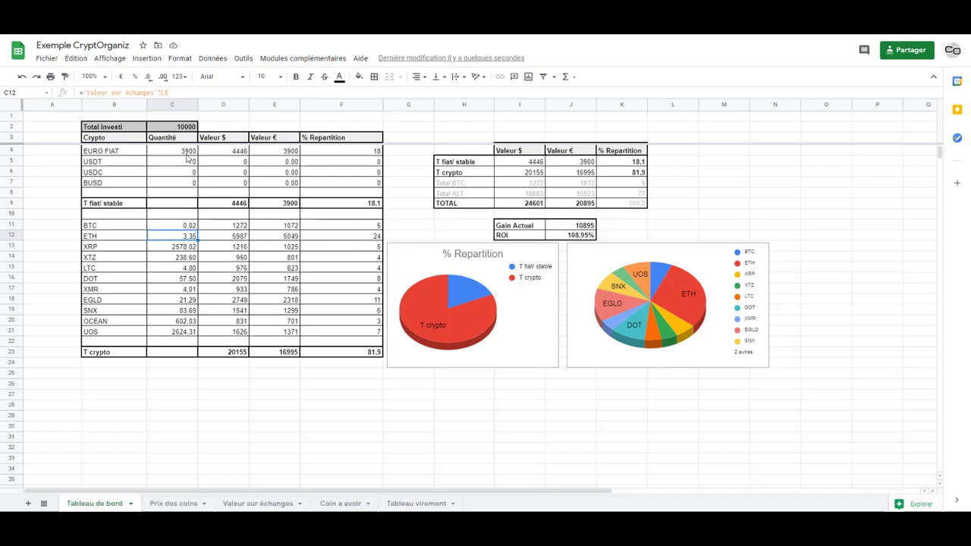
{"action": "left_click", "coordinate": [564, 205]}
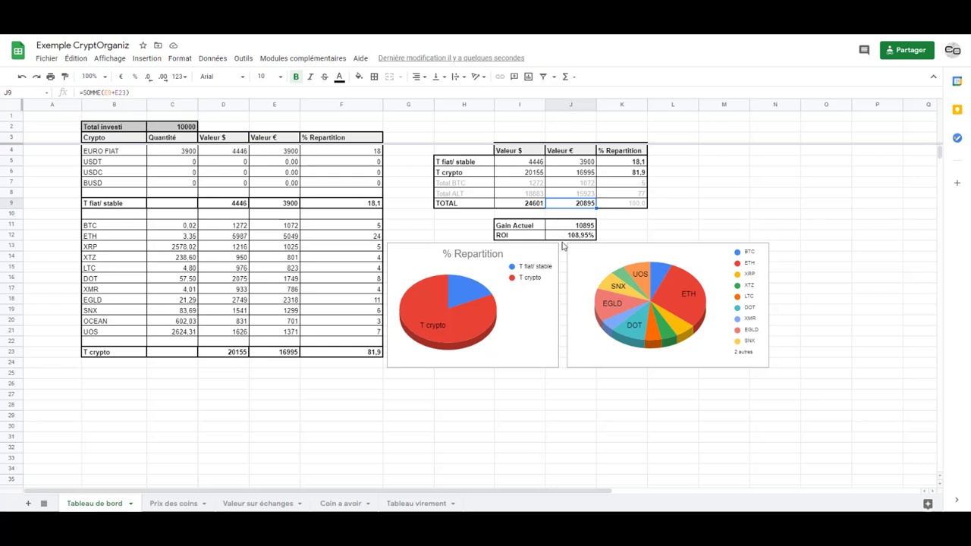
{"action": "left_click", "coordinate": [561, 227]}
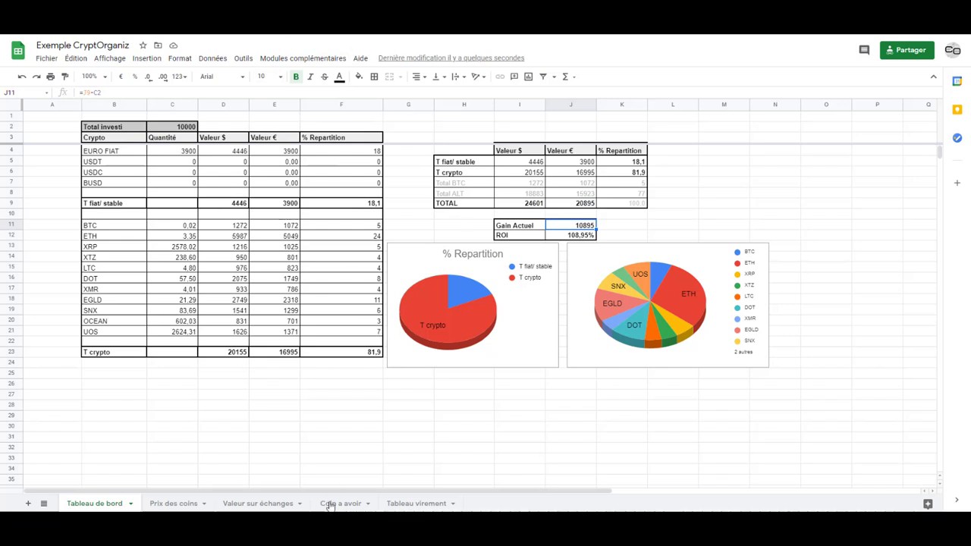
- On the Prix des coins sheet, set the MaJ des prix cell to 1 to refresh the coin prices
{"action": "left_click", "coordinate": [173, 503]}
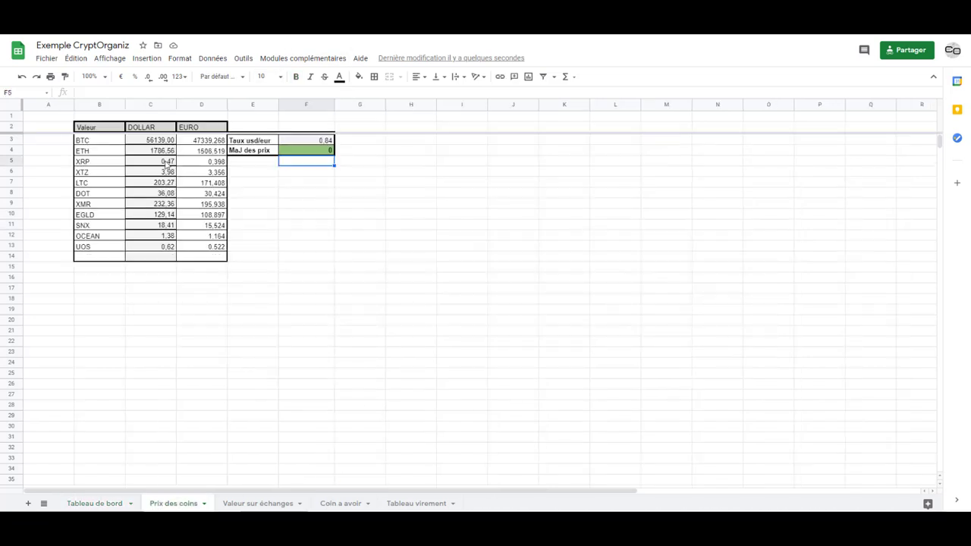
{"action": "double_click", "coordinate": [298, 143]}
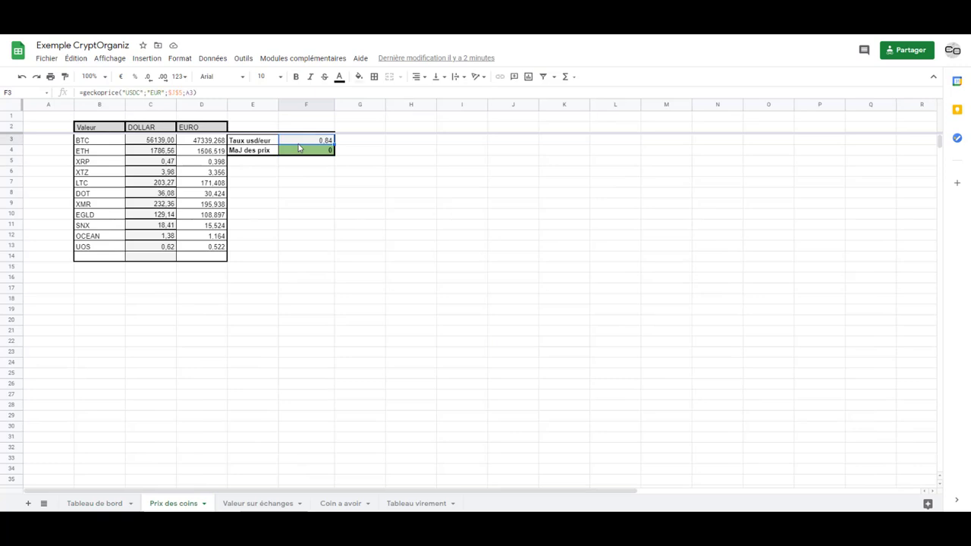
{"action": "key", "text": "Return"}
{"action": "type", "text": "1"}
{"action": "key", "text": "Return"}
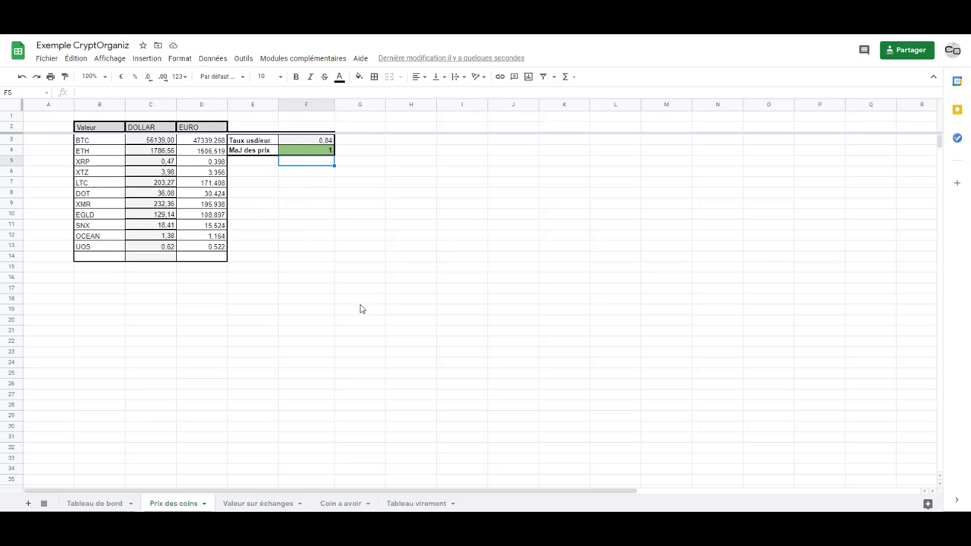
{"action": "left_click", "coordinate": [121, 331]}
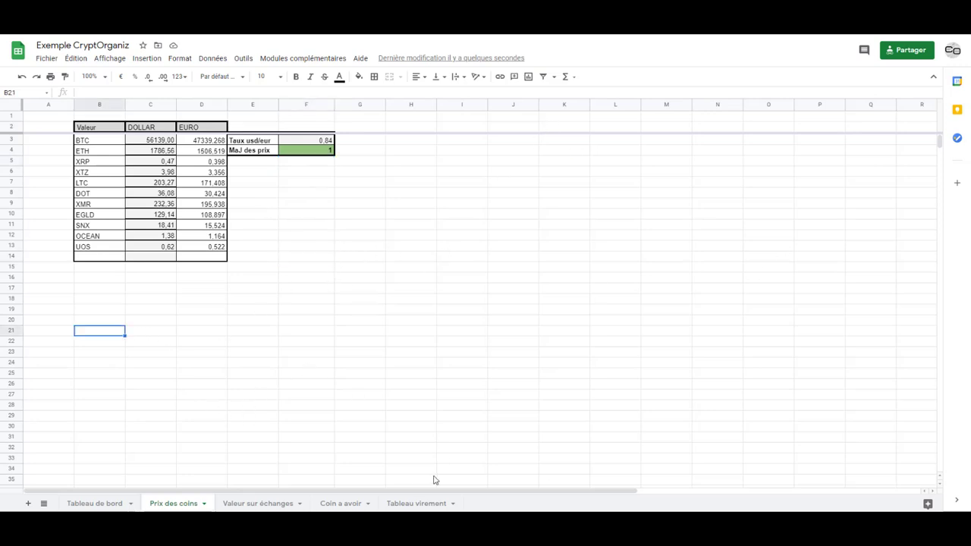
- Look over the Coin a avoir, Valeur sur échanges and Tableau virement sheets
{"action": "left_click", "coordinate": [346, 503]}
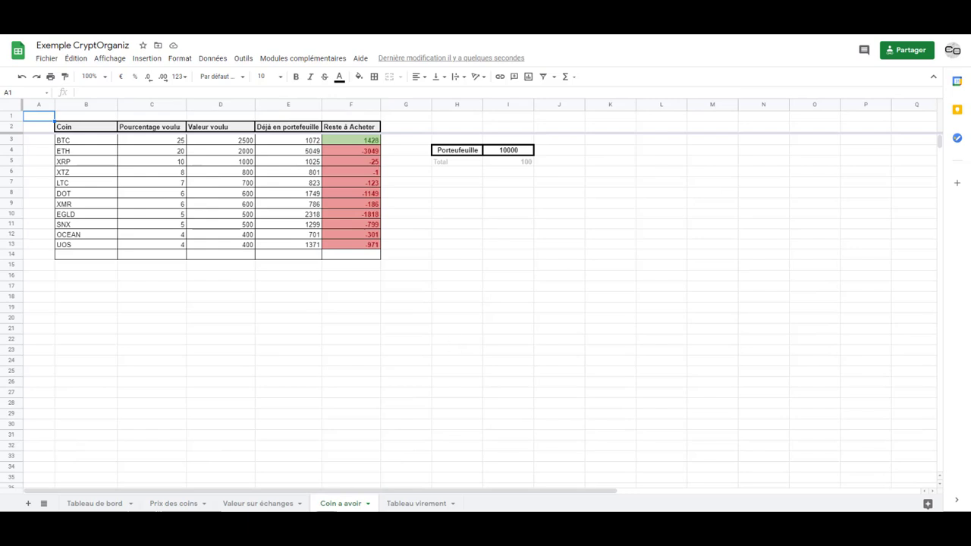
{"action": "left_click", "coordinate": [250, 504]}
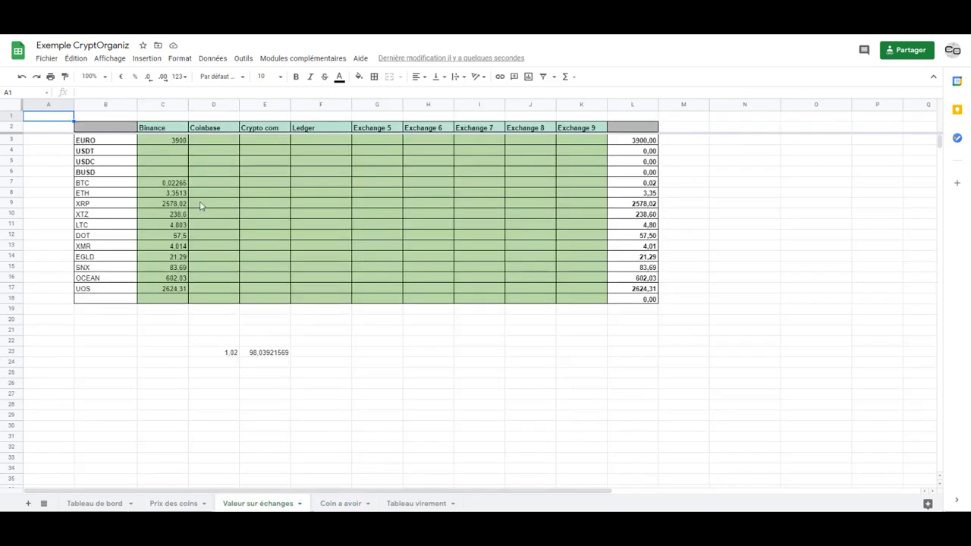
{"action": "left_click", "coordinate": [409, 503]}
- On the Coin a avoir sheet, review the desired percentages and desired values for all coins from BTC to UOS
{"action": "left_click", "coordinate": [338, 503]}
{"action": "left_click_drag", "start_coordinate": [144, 141], "coordinate": [152, 244]}
{"action": "left_click_drag", "start_coordinate": [213, 143], "coordinate": [219, 245]}
{"action": "left_click_drag", "start_coordinate": [146, 140], "coordinate": [152, 249]}
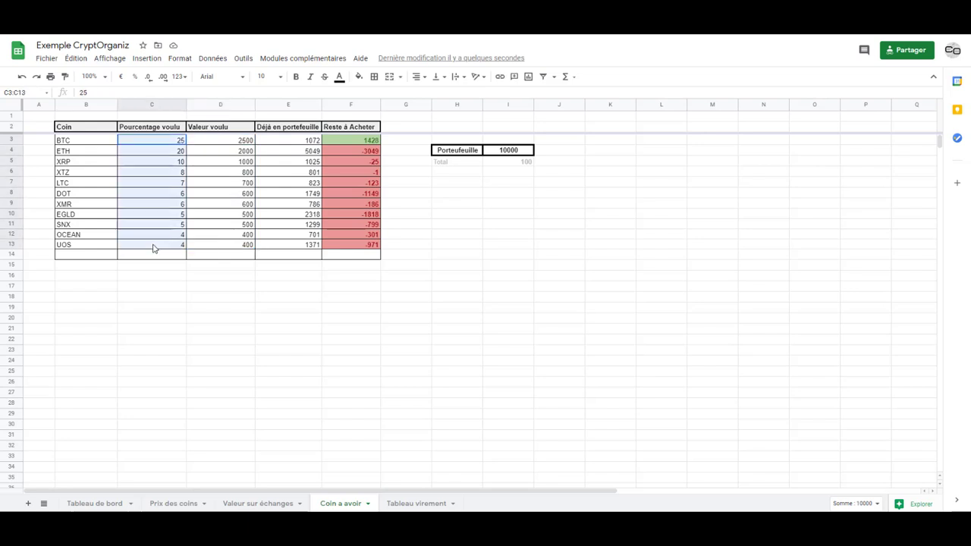
{"action": "left_click", "coordinate": [221, 318]}
- Compare the Reste à Acheter amounts of BTC and ETH, and check the desired percentages from ETH to DOT
{"action": "left_click", "coordinate": [336, 141]}
{"action": "left_click", "coordinate": [336, 152]}
{"action": "left_click", "coordinate": [342, 142]}
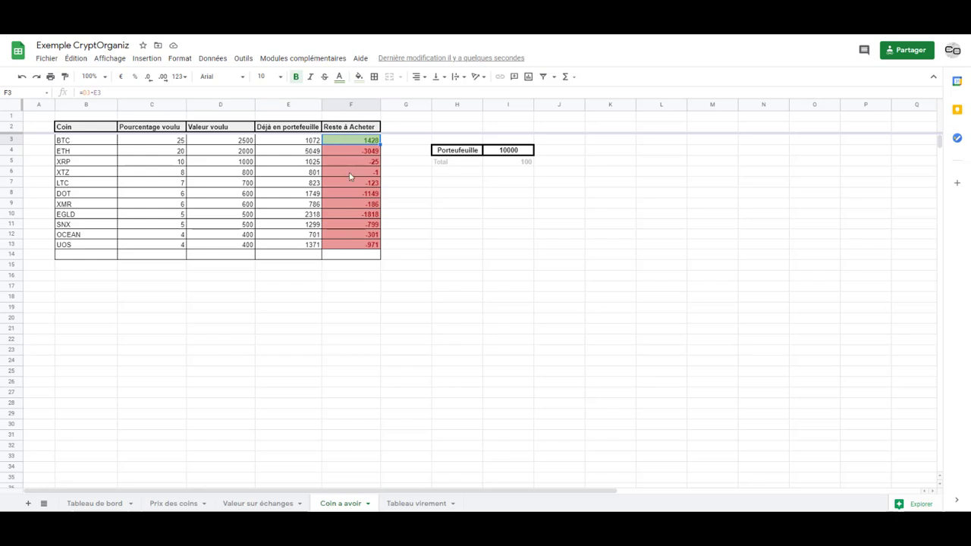
{"action": "left_click", "coordinate": [344, 151]}
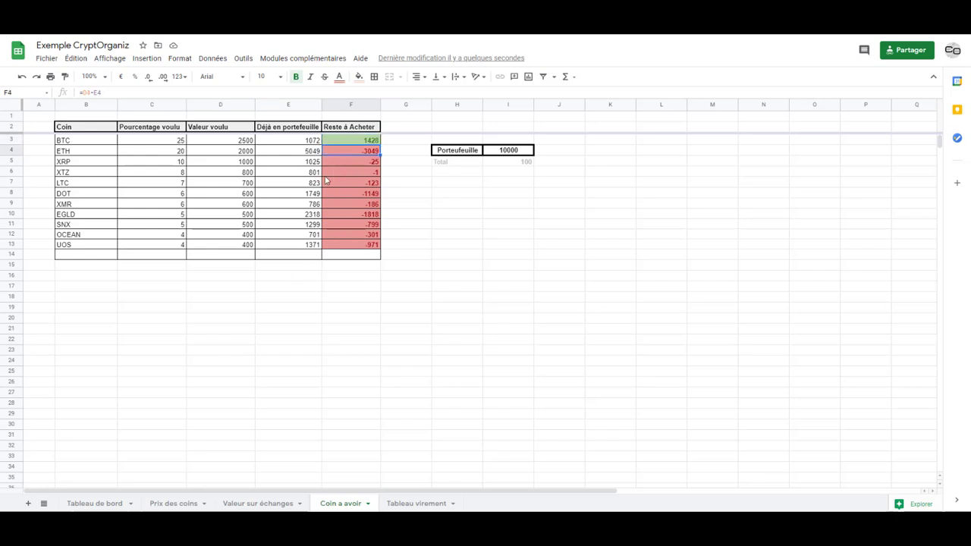
{"action": "left_click_drag", "start_coordinate": [181, 151], "coordinate": [182, 193]}
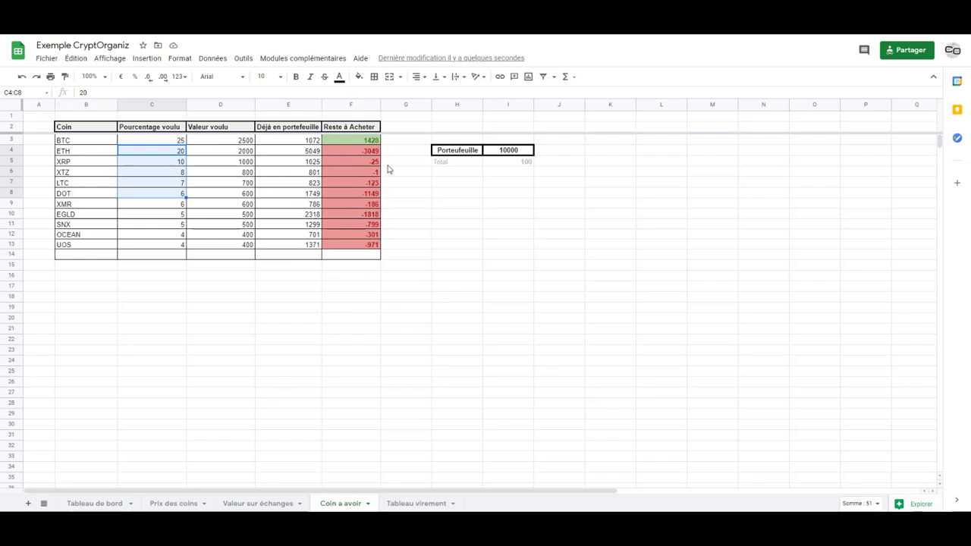
- Return to the Tableau de bord sheet to view the portfolio allocation tables and pie charts
{"action": "left_click", "coordinate": [85, 505]}
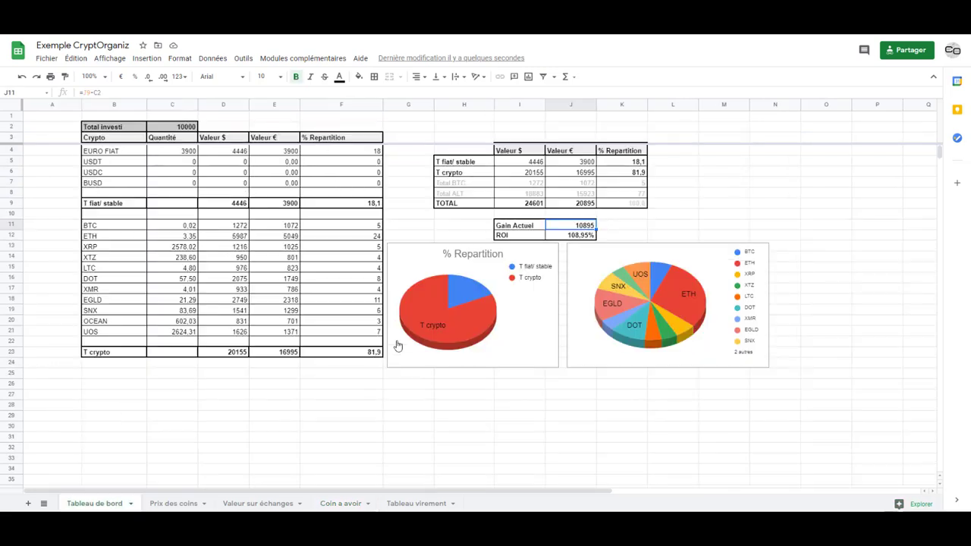
{"action": "left_click", "coordinate": [209, 427]}
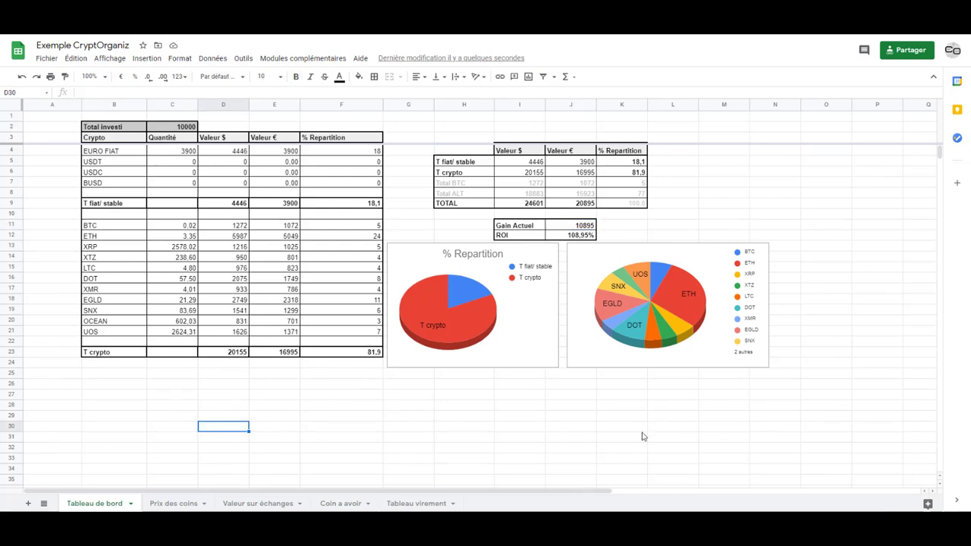